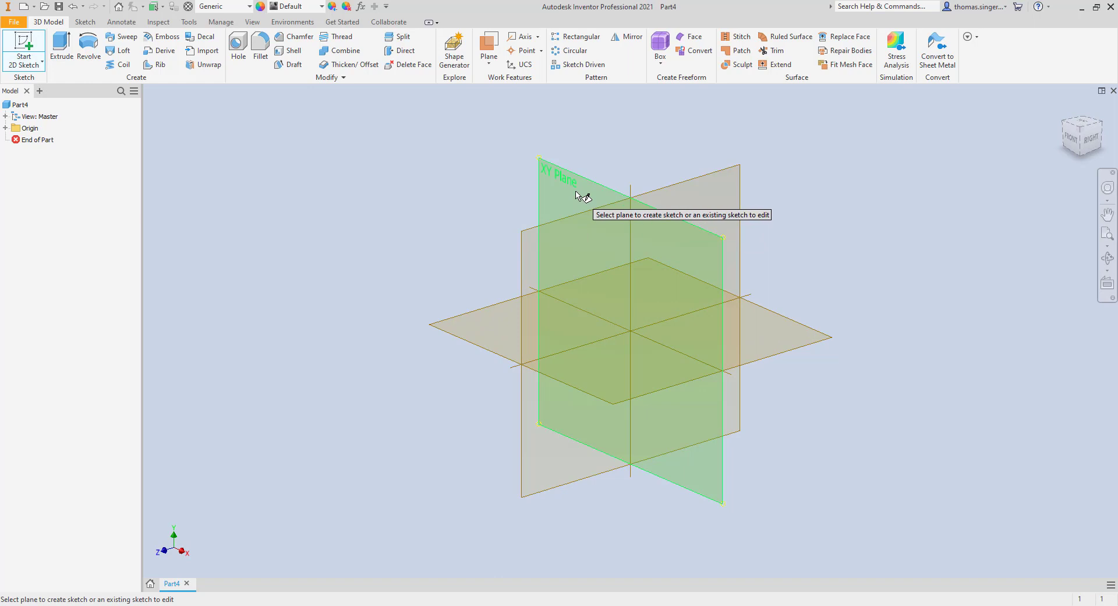
Step: Start a sketch on the XY plane and set the document's length unit to inch
{"action": "middle_click_drag", "start_coordinate": [702, 264], "coordinate": [665, 329]}
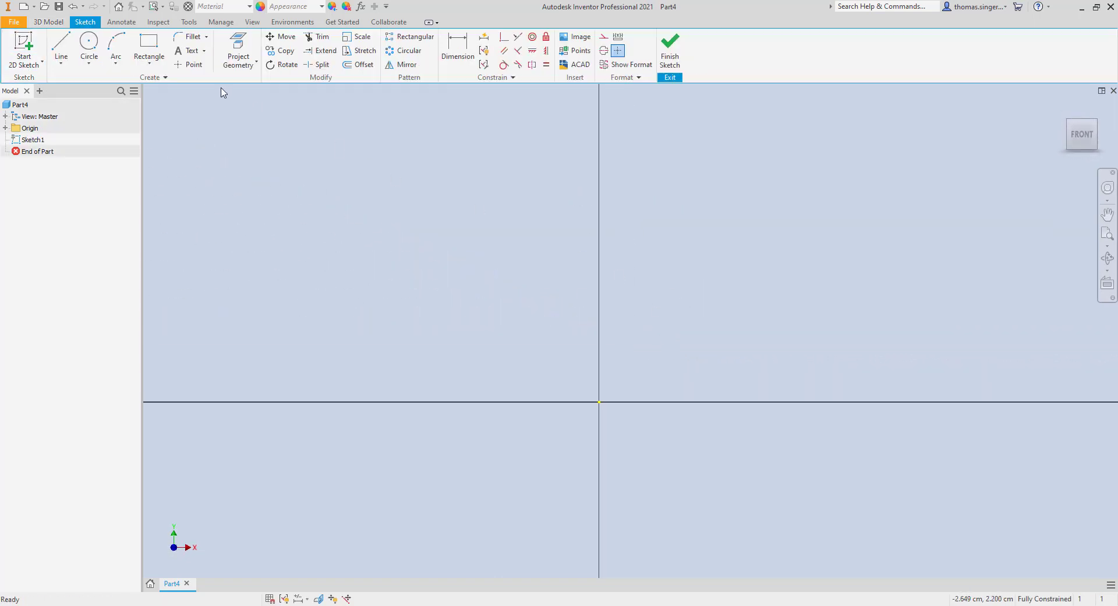
{"action": "left_click", "coordinate": [190, 23]}
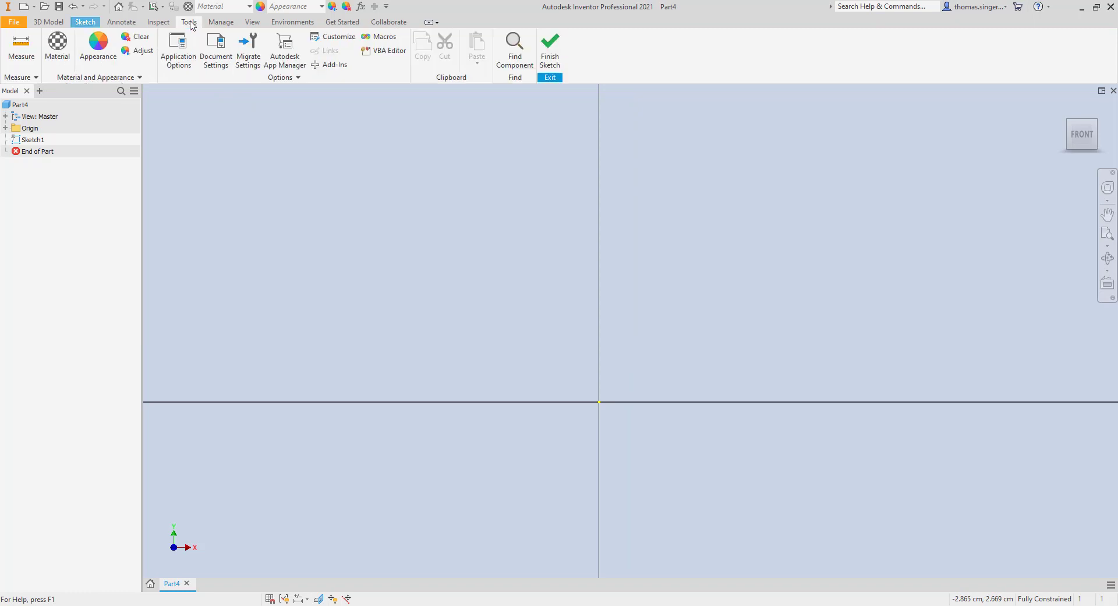
{"action": "left_click", "coordinate": [215, 52]}
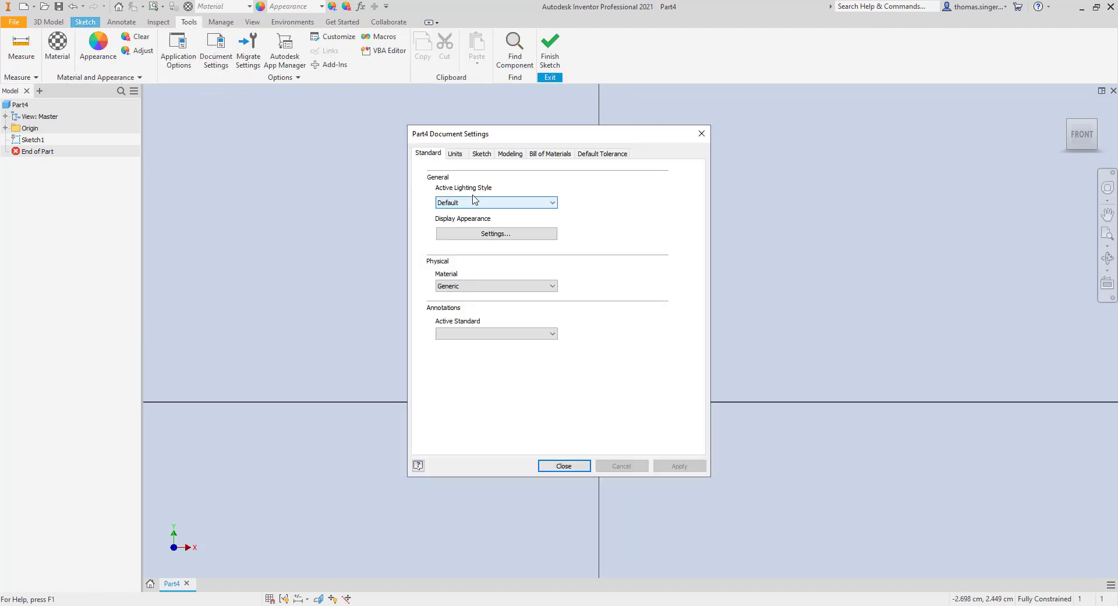
{"action": "left_click", "coordinate": [456, 155]}
{"action": "left_click", "coordinate": [466, 198]}
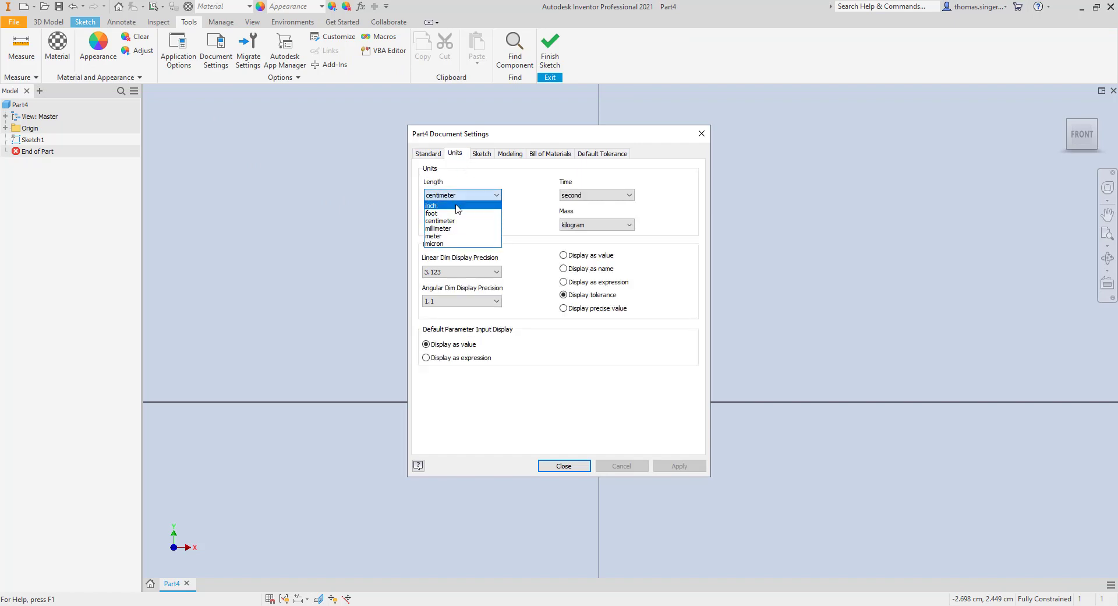
{"action": "left_click", "coordinate": [457, 206]}
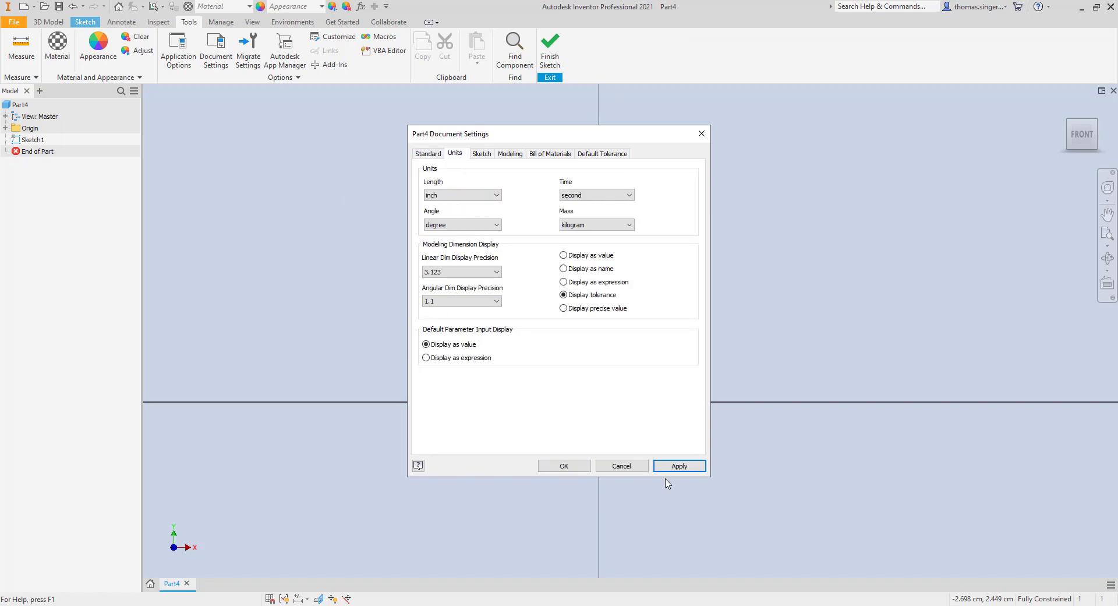
{"action": "left_click", "coordinate": [565, 466]}
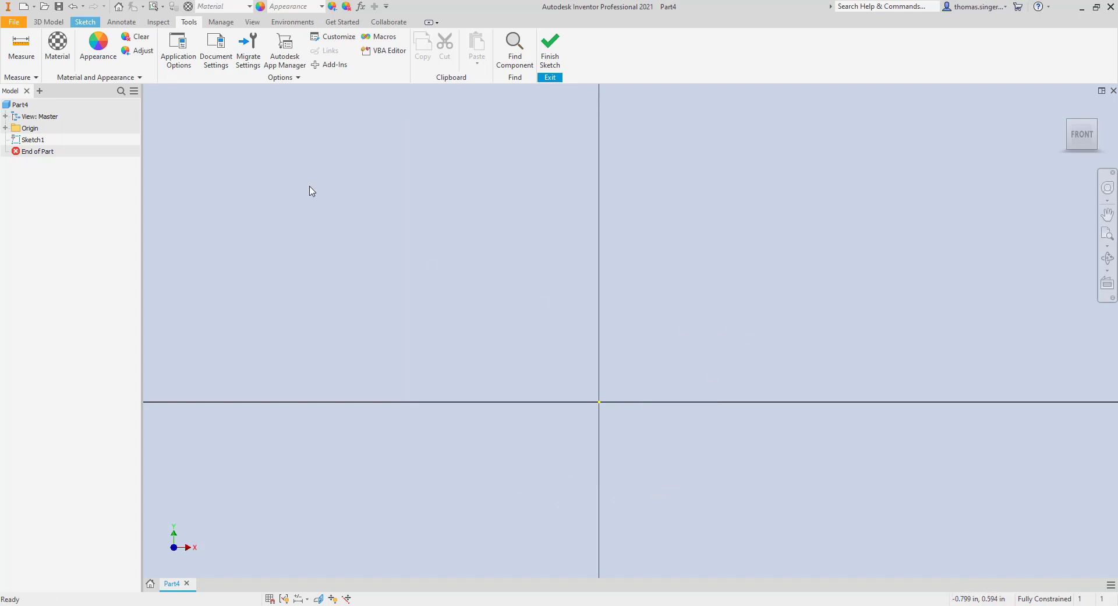
Step: Sketch a vertical line about 0.8 in long upward from the origin and format it as a centerline
{"action": "left_click", "coordinate": [85, 22]}
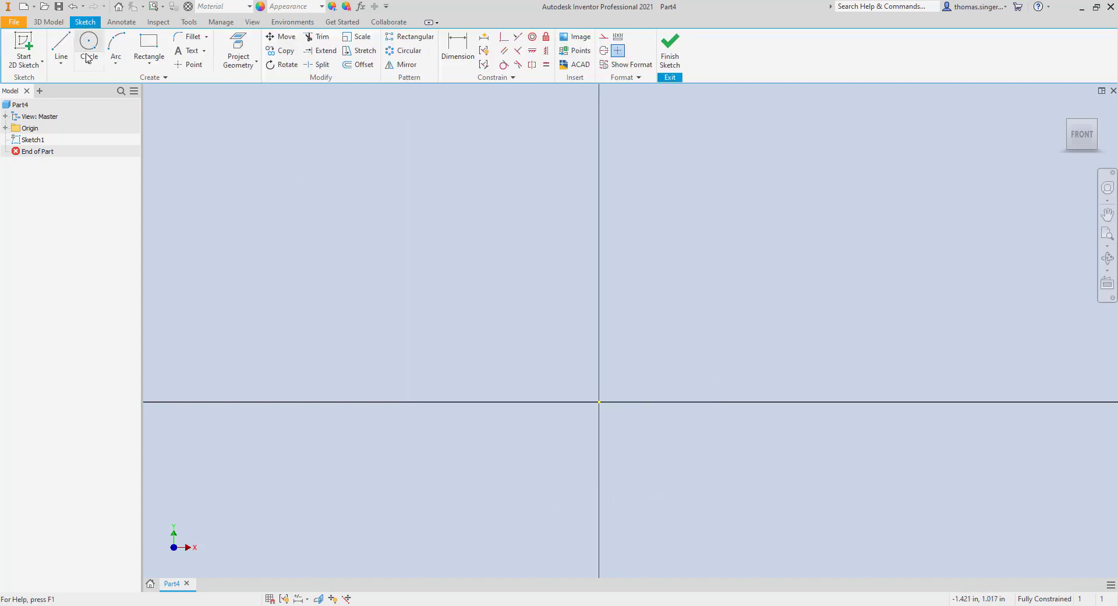
{"action": "left_click", "coordinate": [61, 47]}
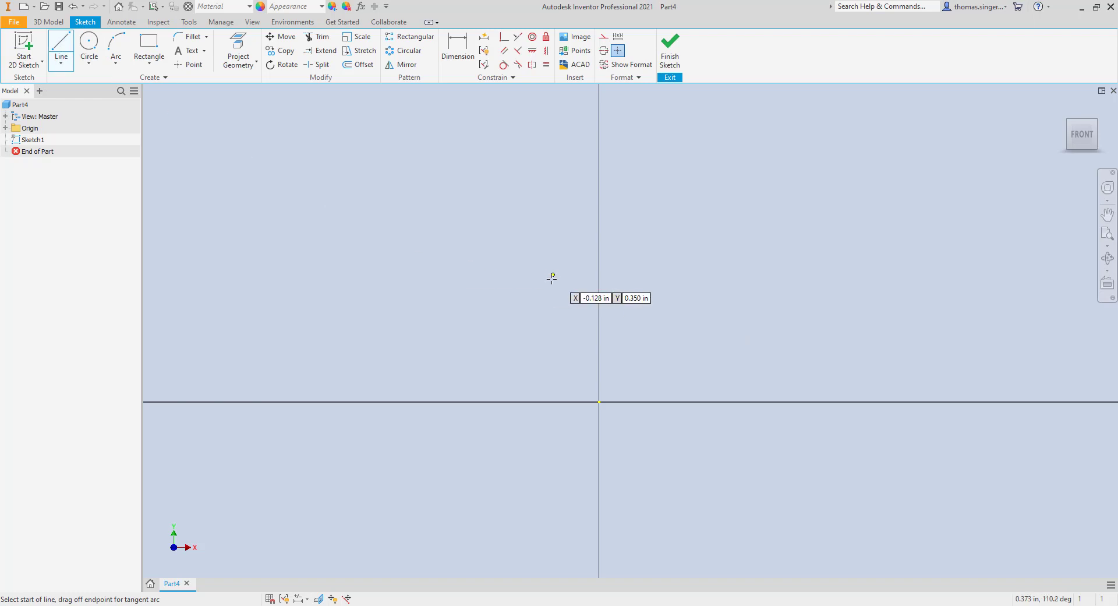
{"action": "left_click", "coordinate": [599, 402]}
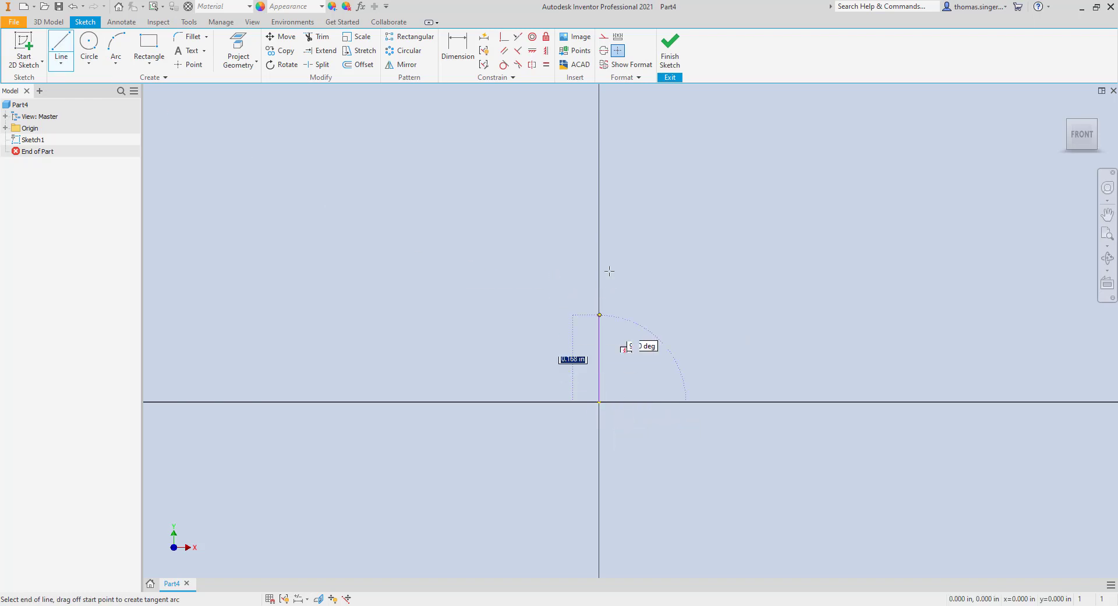
{"action": "left_click", "coordinate": [599, 110]}
{"action": "right_click", "coordinate": [600, 113]}
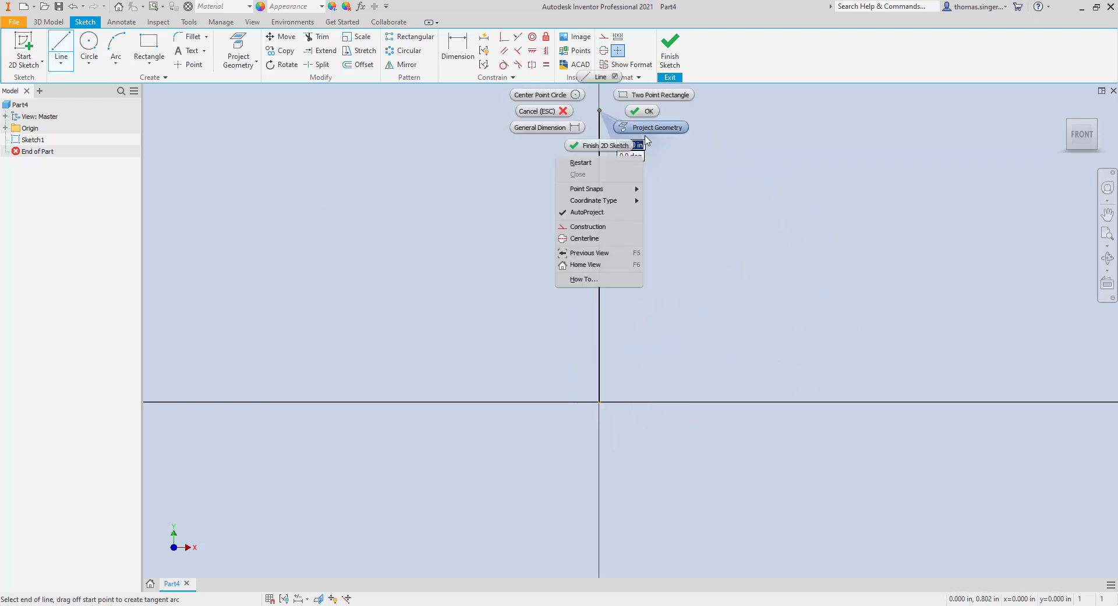
{"action": "left_click", "coordinate": [644, 112]}
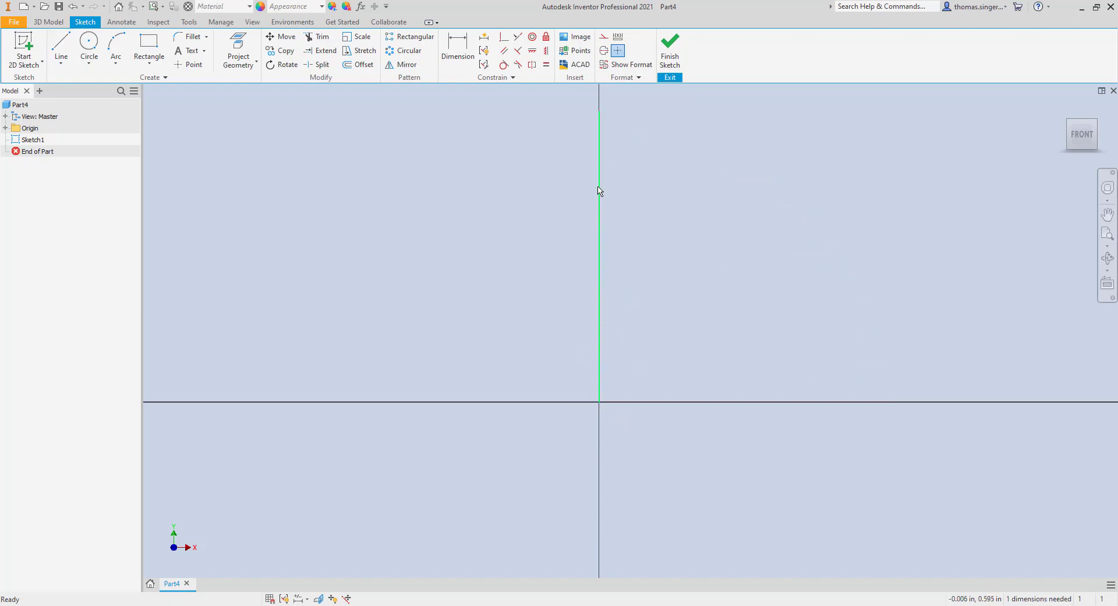
{"action": "left_click", "coordinate": [604, 50]}
{"action": "left_click", "coordinate": [669, 249]}
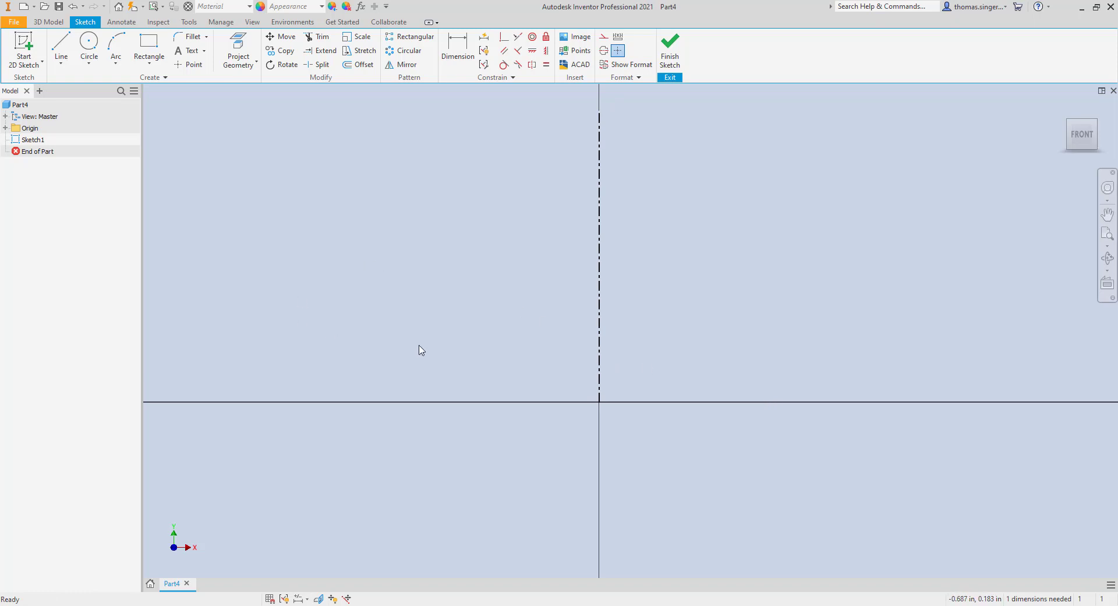
Step: Sketch a small circle to the right of the centerline, just above the horizontal axis, and set its diameter to .0625 in
{"action": "left_click", "coordinate": [92, 48]}
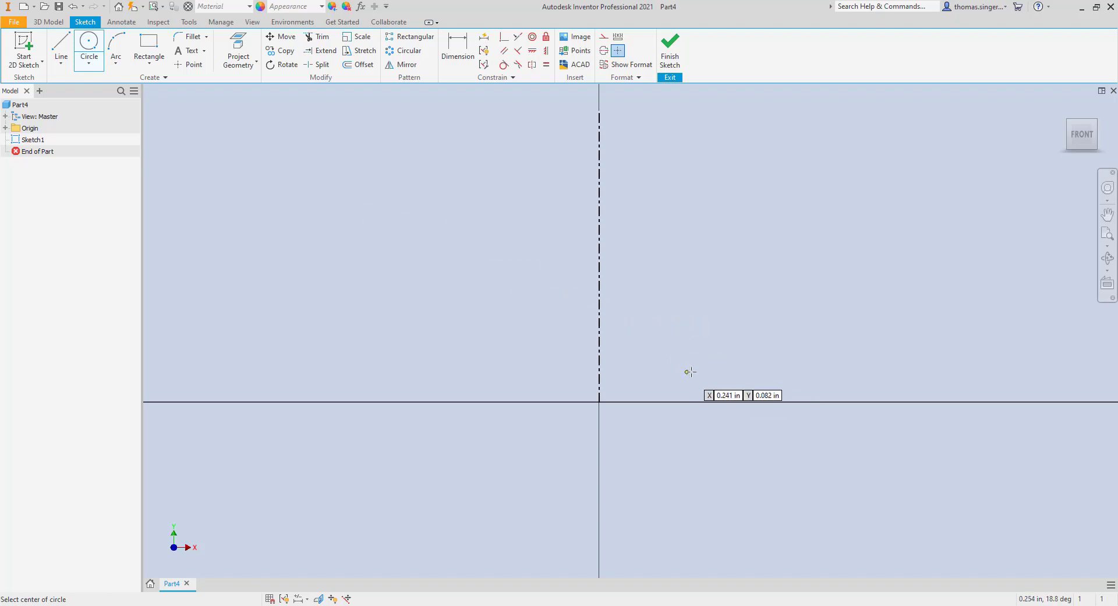
{"action": "left_click", "coordinate": [747, 390]}
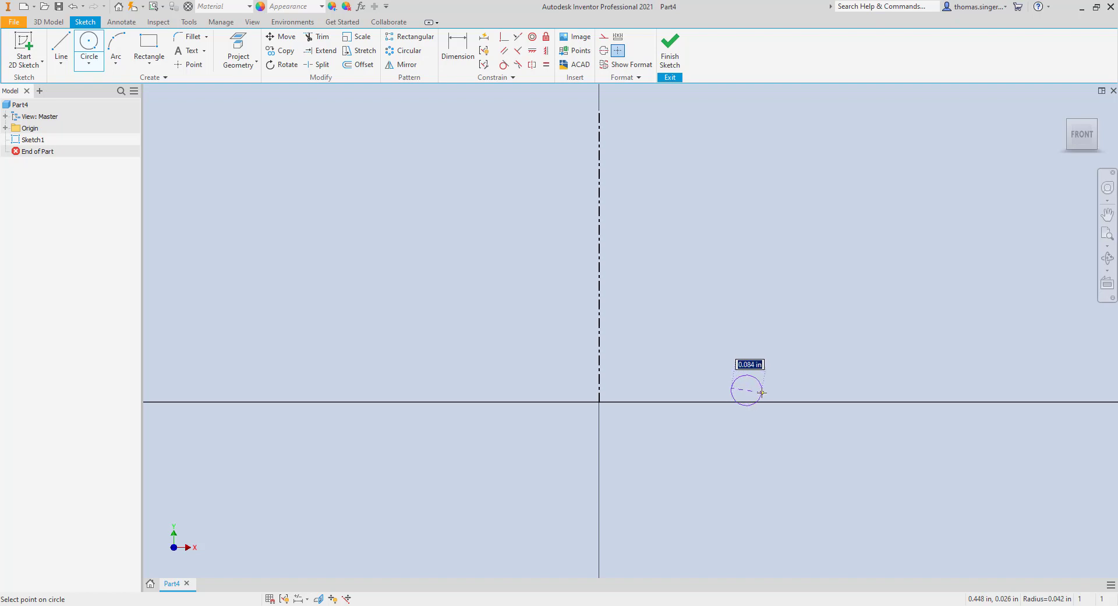
{"action": "left_click", "coordinate": [766, 388]}
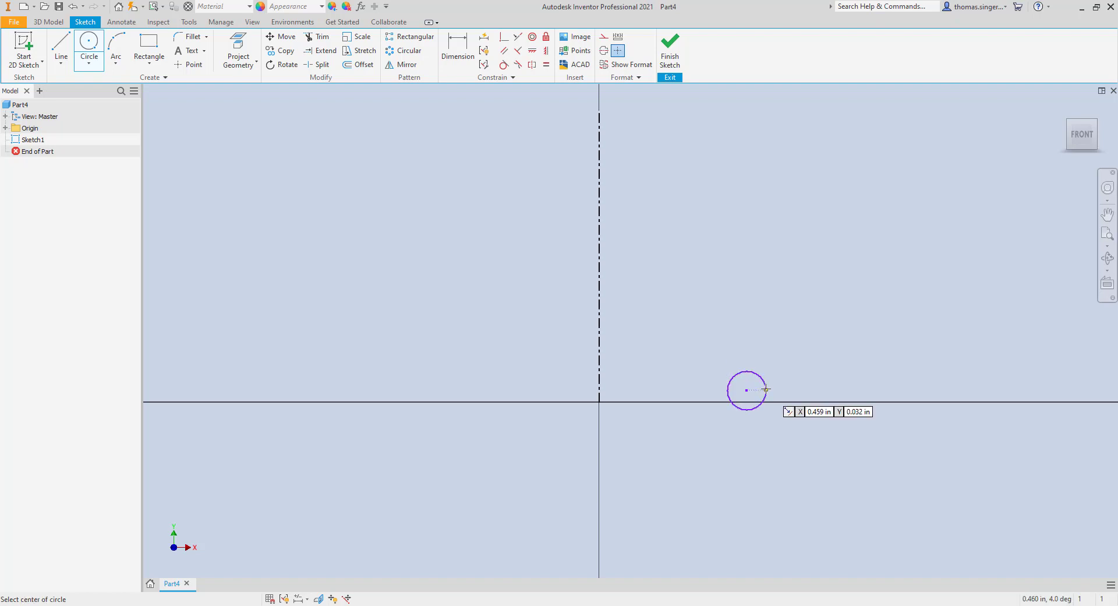
{"action": "left_click", "coordinate": [458, 48]}
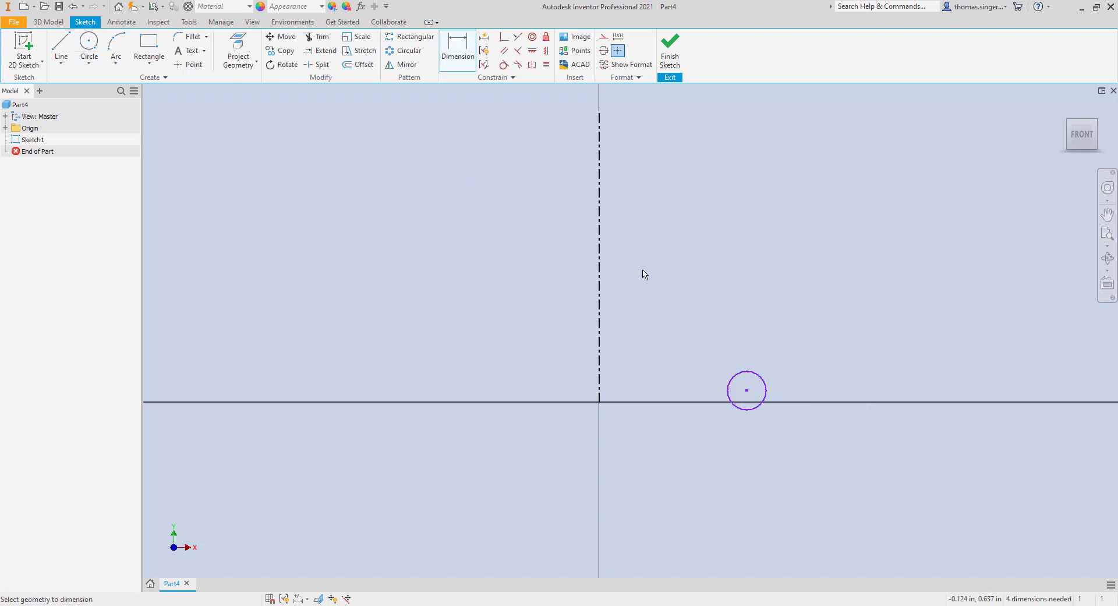
{"action": "left_click", "coordinate": [768, 387]}
{"action": "left_click", "coordinate": [781, 360]}
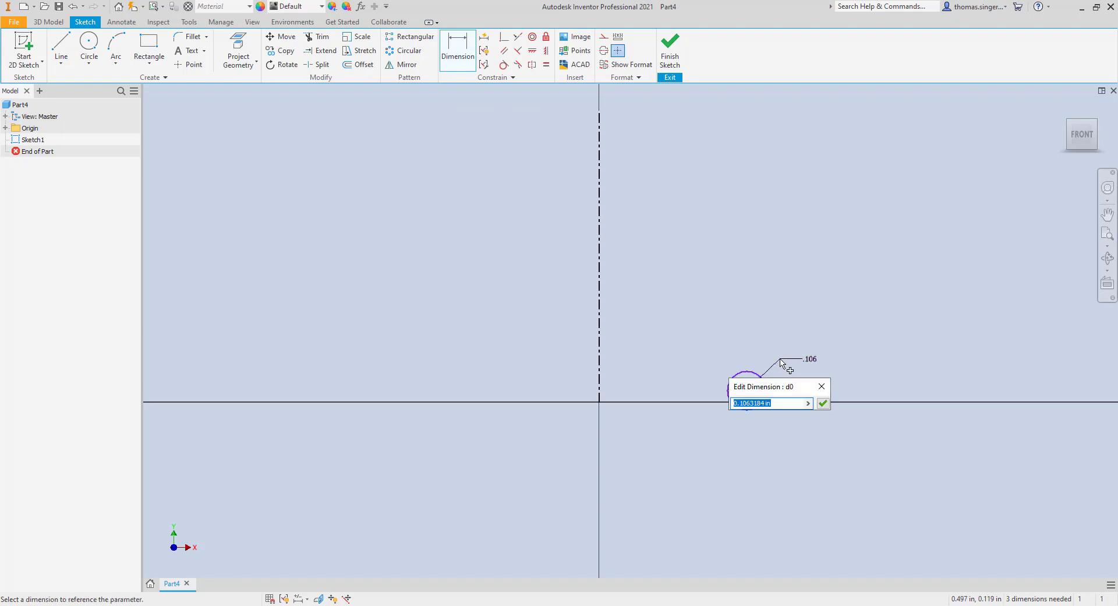
{"action": "type", "text": ".0625"}
{"action": "key", "text": "Return"}
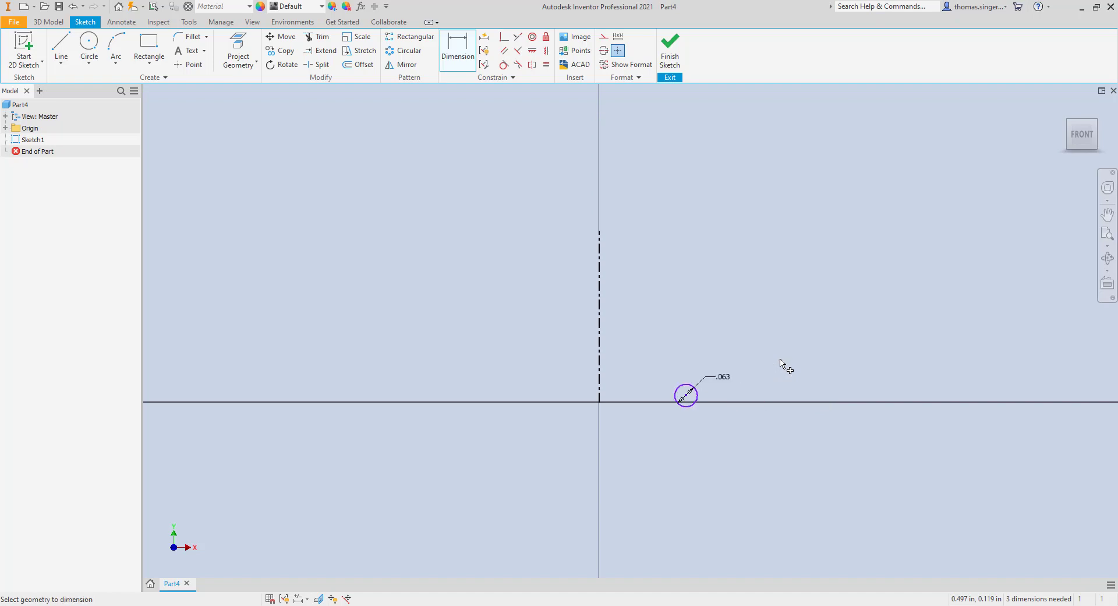
Step: Add a diametric dimension of .375+.0625 in between the centerline and the circle
{"action": "scroll", "coordinate": [659, 406], "scroll_direction": "up", "scroll_amount": 5}
{"action": "scroll", "coordinate": [659, 409], "scroll_direction": "down", "scroll_amount": 3}
{"action": "left_click", "coordinate": [457, 39]}
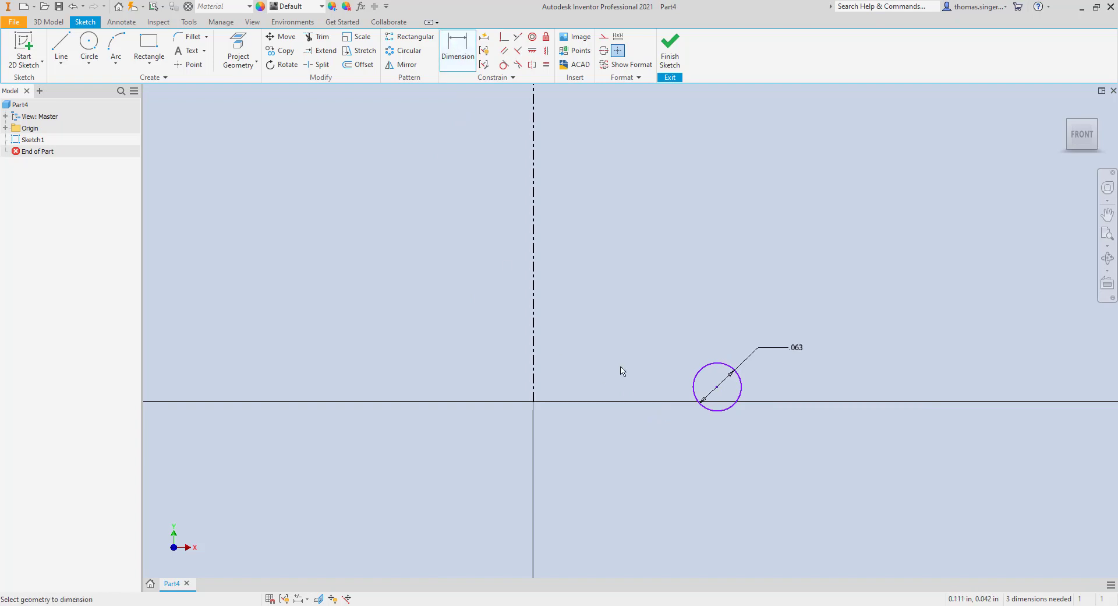
{"action": "left_click", "coordinate": [534, 370]}
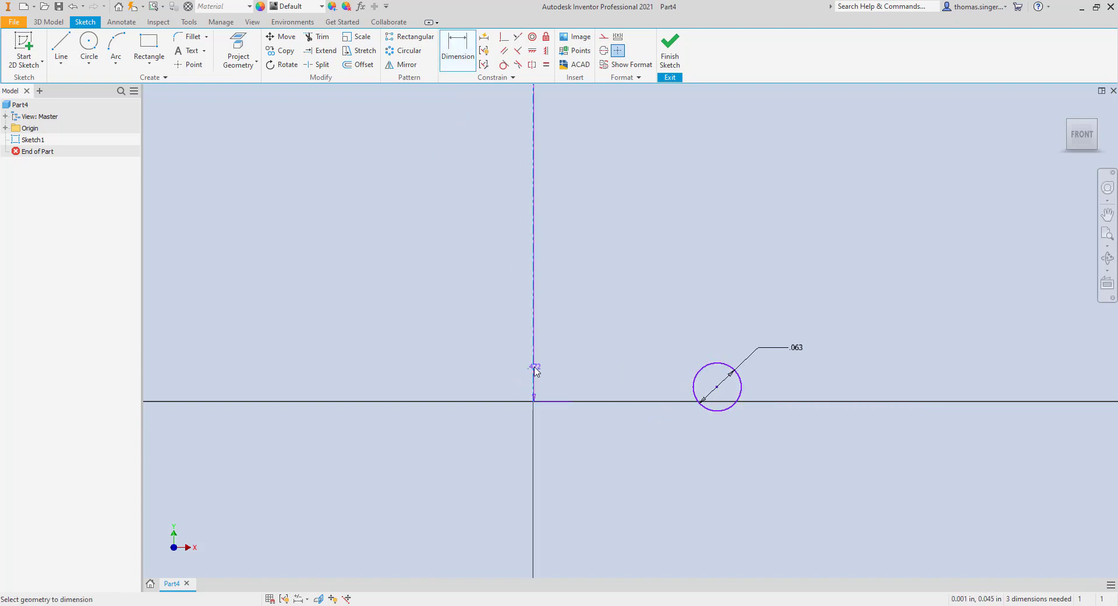
{"action": "left_click", "coordinate": [714, 368]}
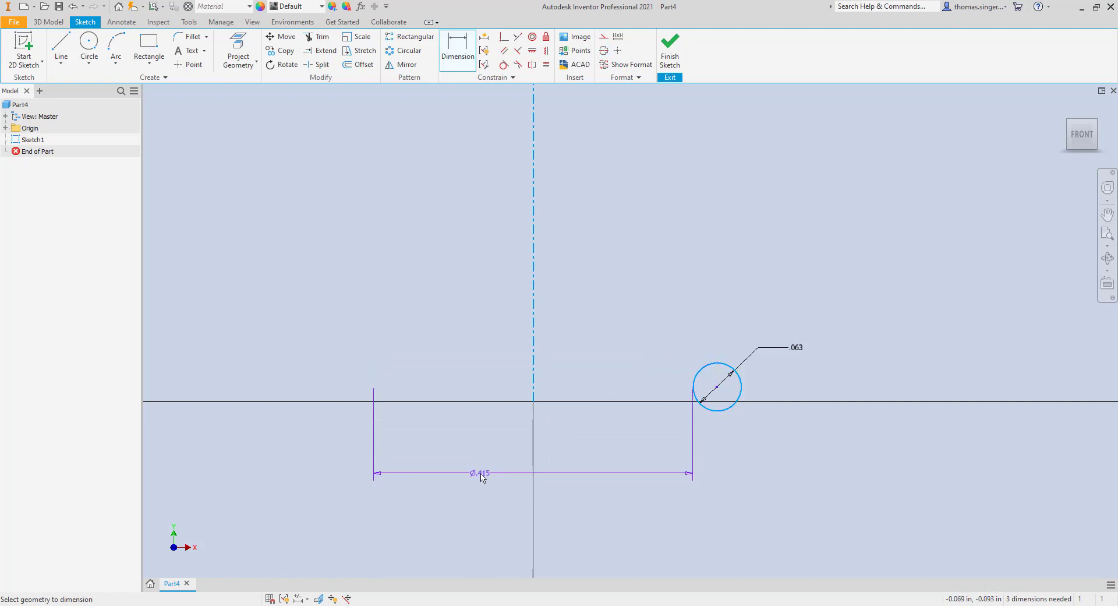
{"action": "left_click", "coordinate": [475, 477]}
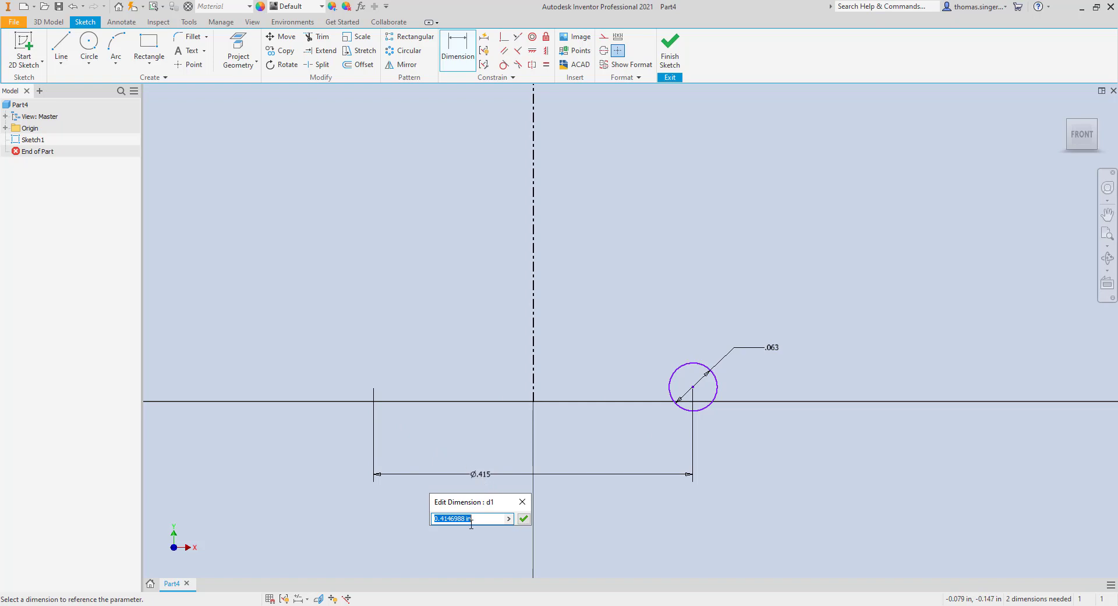
{"action": "type", "text": ".375+.0625"}
{"action": "left_click", "coordinate": [524, 519]}
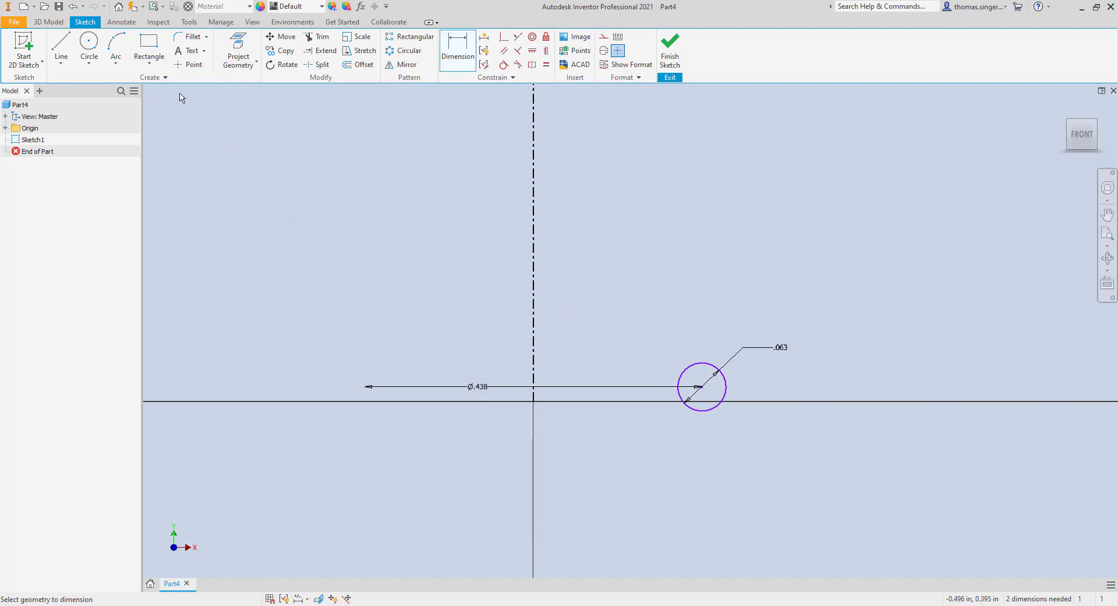
Step: Finish the sketch and start a Coil using the circle as profile and the centerline as axis
{"action": "left_click", "coordinate": [670, 50]}
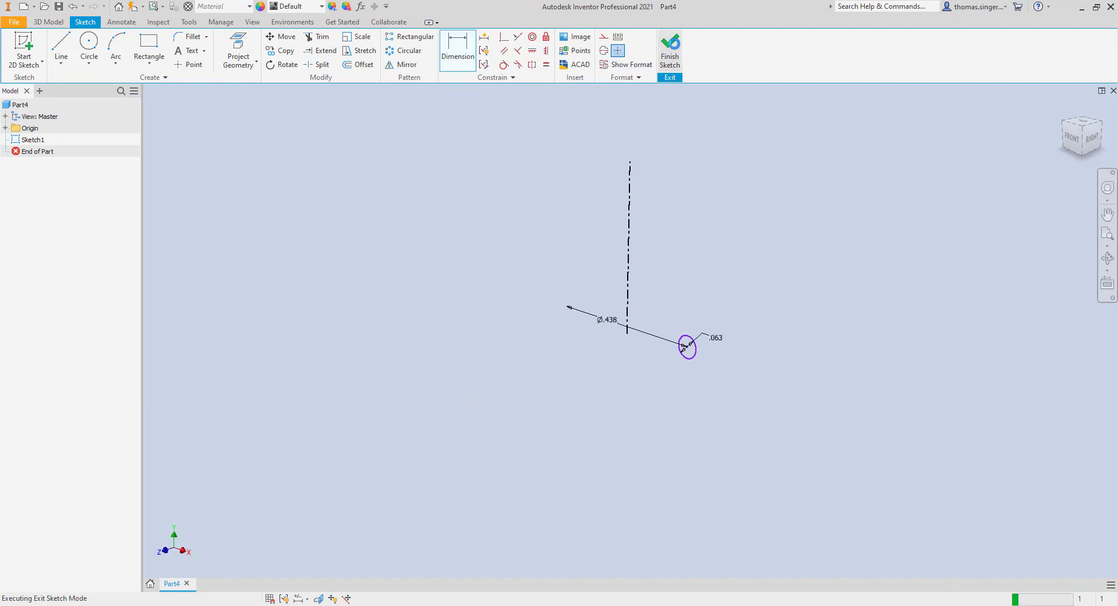
{"action": "left_click", "coordinate": [122, 65]}
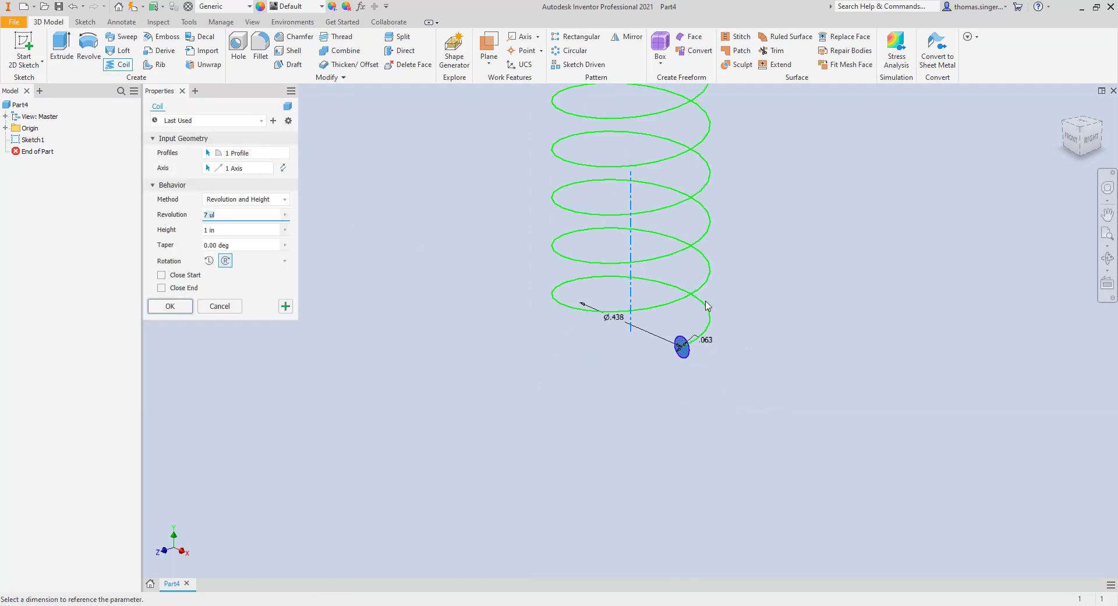
{"action": "middle_click_drag", "start_coordinate": [736, 294], "coordinate": [705, 434]}
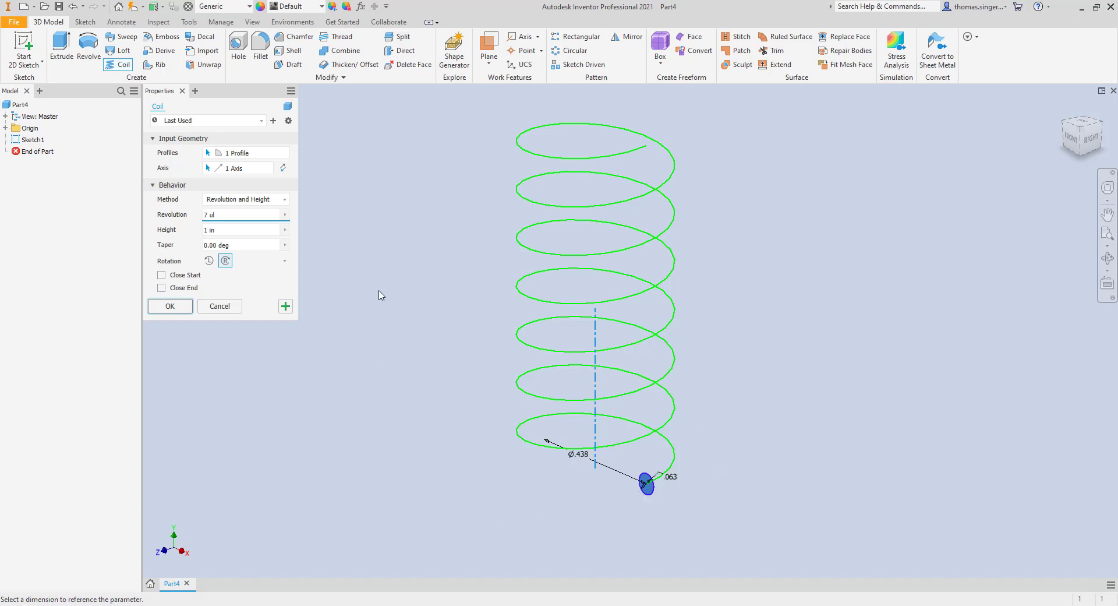
Step: Preview the coil with the Pitch and Revolution and the Pitch and Height methods, returning to Revolution and Height
{"action": "left_click", "coordinate": [239, 200]}
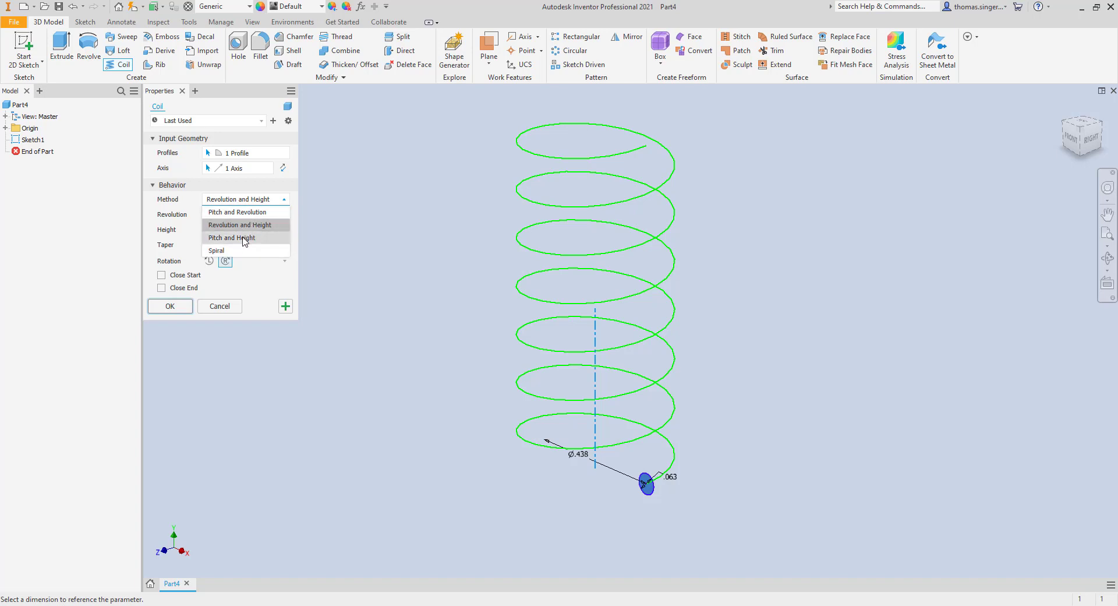
{"action": "left_click", "coordinate": [249, 214]}
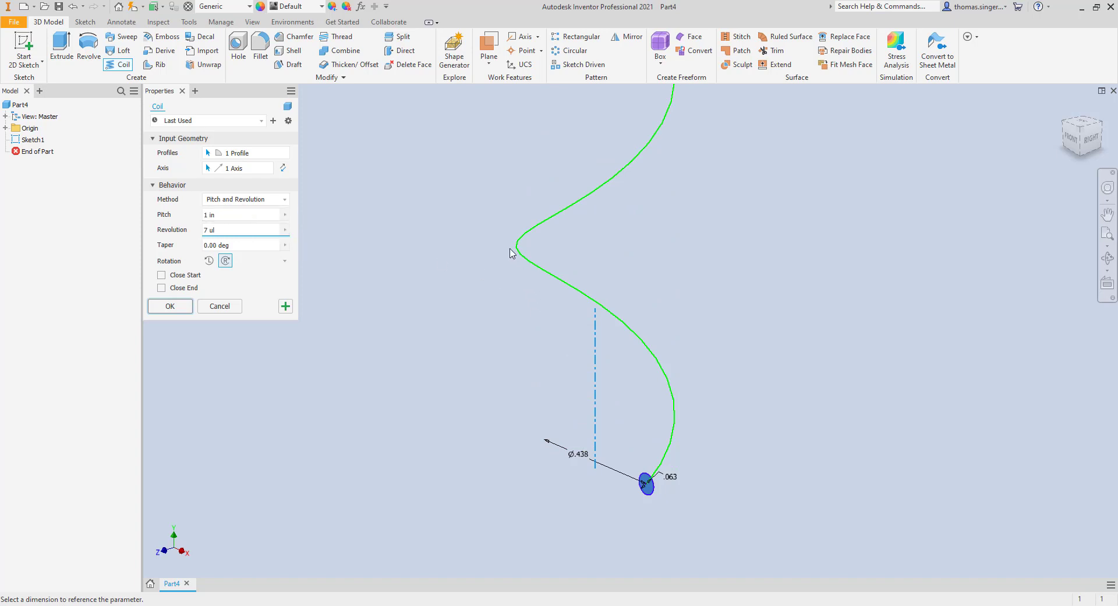
{"action": "left_click", "coordinate": [251, 201]}
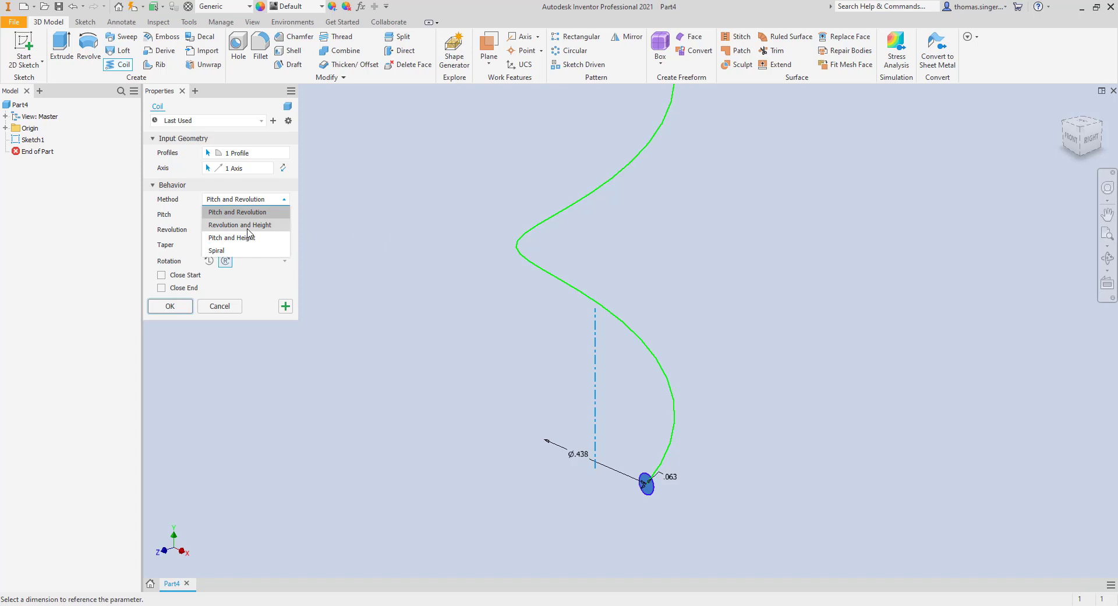
{"action": "left_click", "coordinate": [248, 226]}
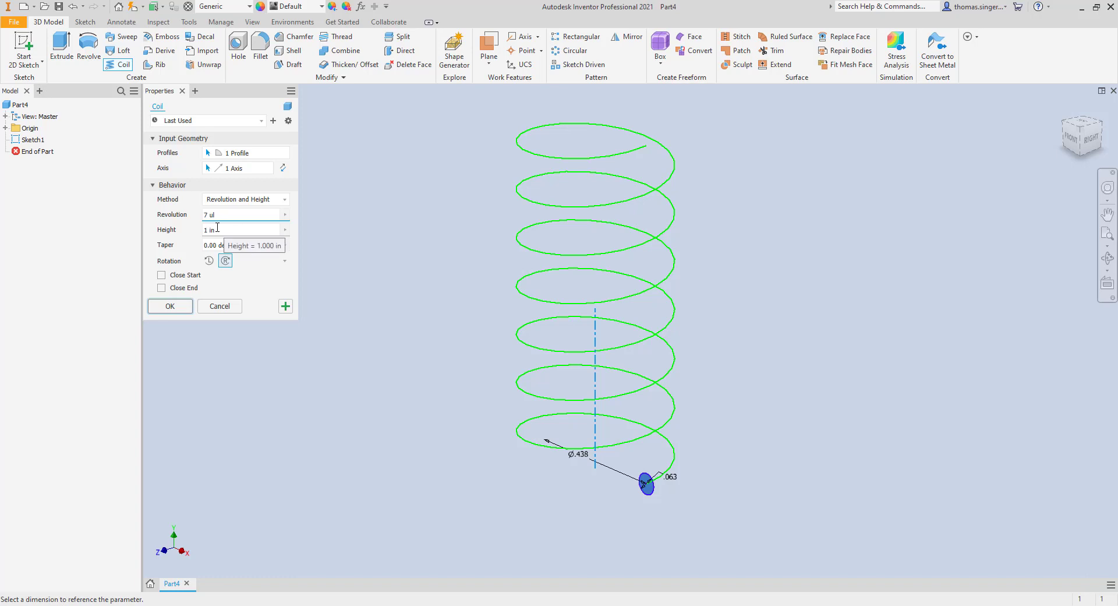
{"action": "left_click", "coordinate": [249, 201]}
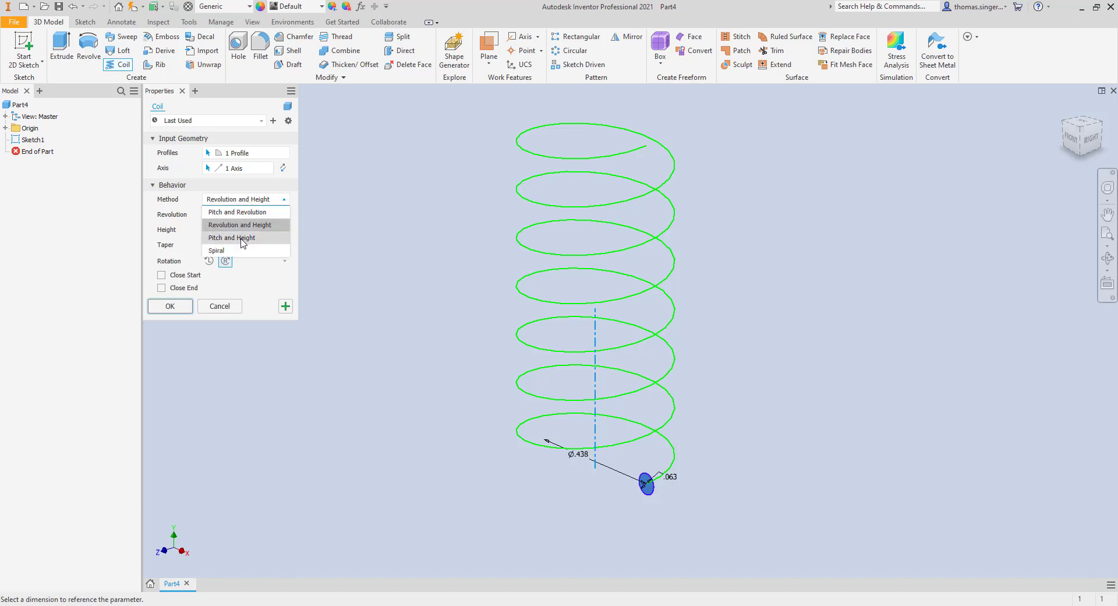
{"action": "left_click", "coordinate": [243, 238]}
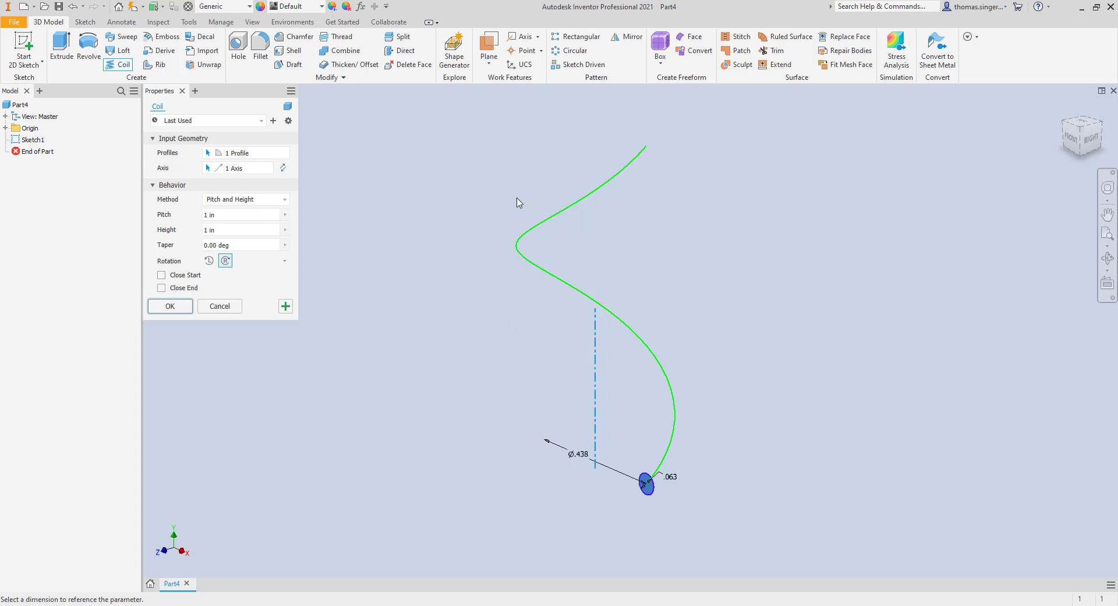
{"action": "left_click", "coordinate": [257, 200]}
{"action": "left_click", "coordinate": [257, 225]}
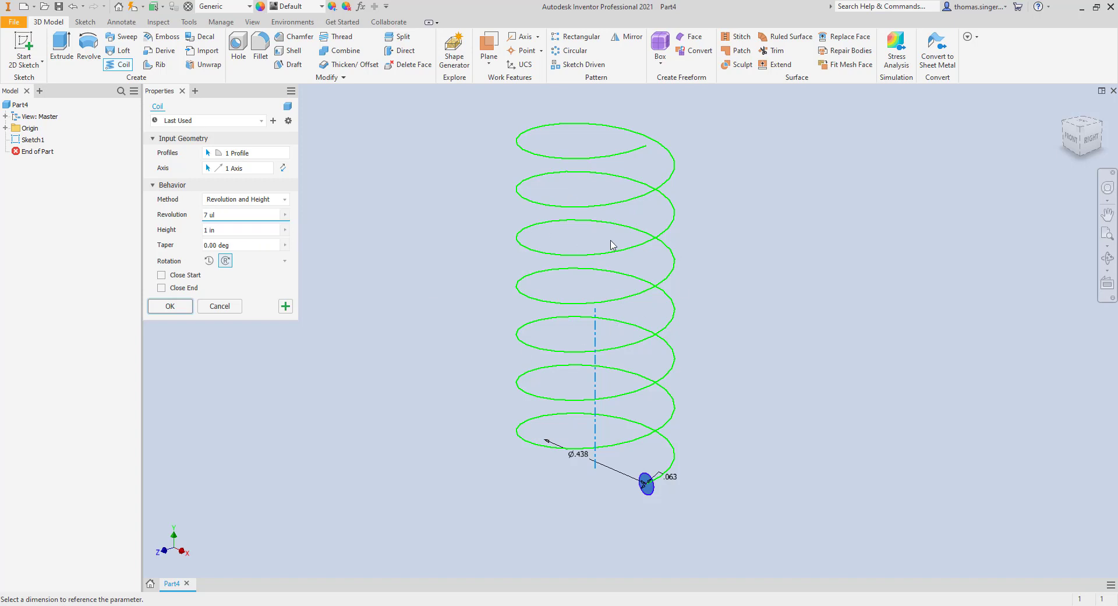
{"action": "scroll", "coordinate": [668, 322], "scroll_direction": "down", "scroll_amount": 2}
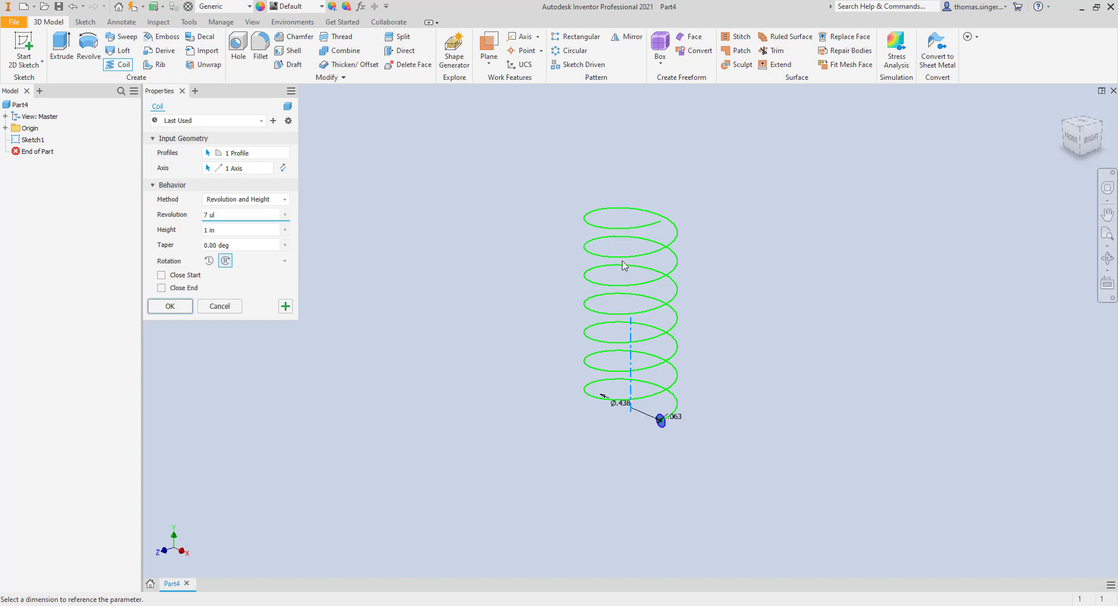
{"action": "mouse_move", "coordinate": [1063, 131]}
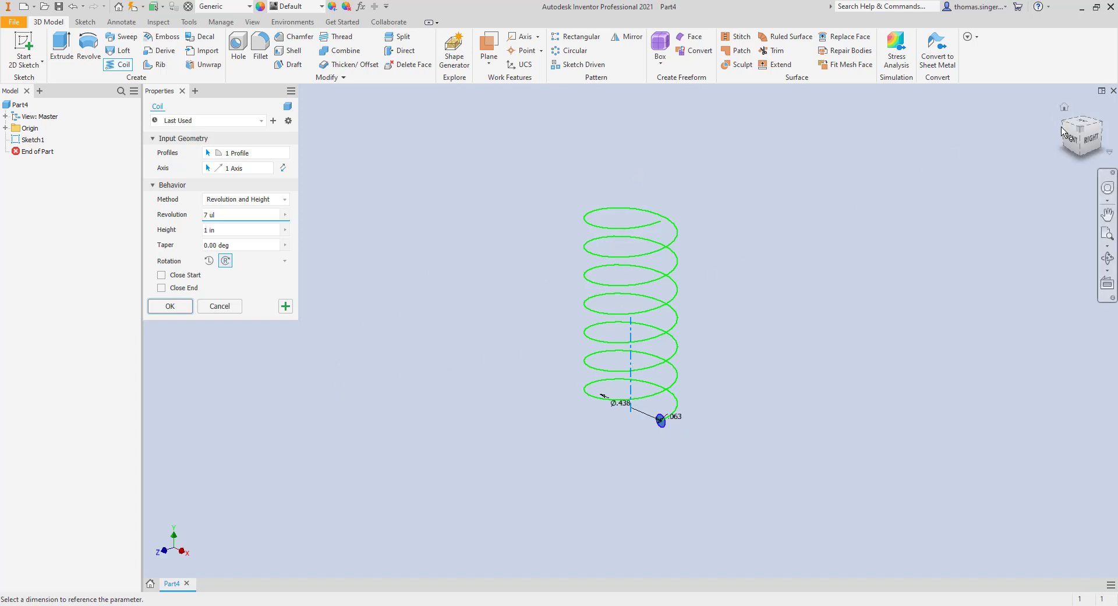
Step: Create the coil with the Revolution and Height method, using 7 revolutions, a height of 1 in and a taper of 0 degrees
{"action": "left_click", "coordinate": [1064, 109]}
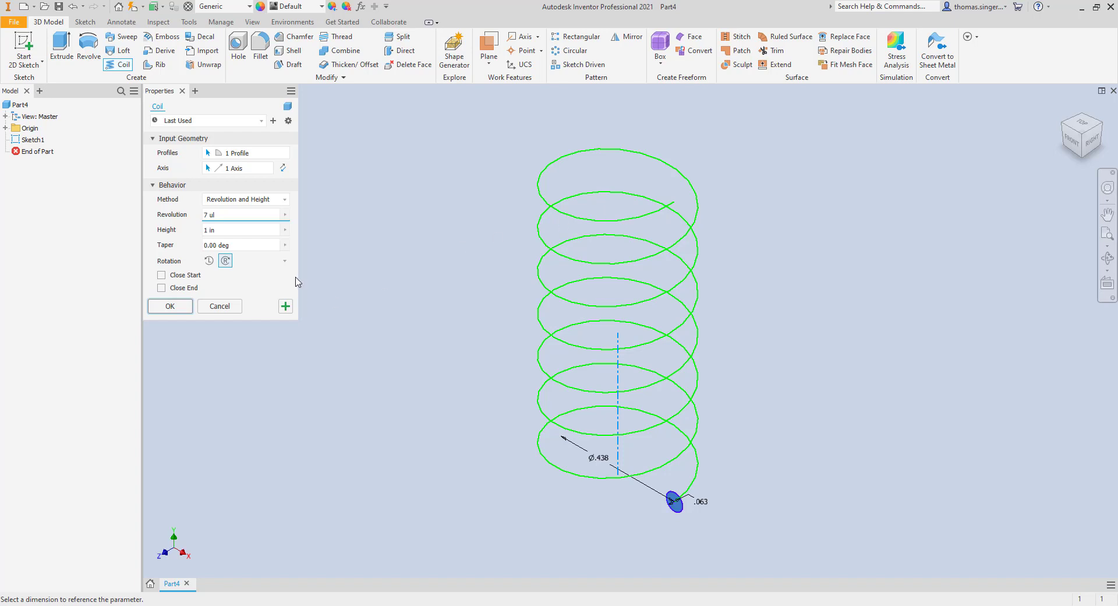
{"action": "left_click", "coordinate": [171, 306]}
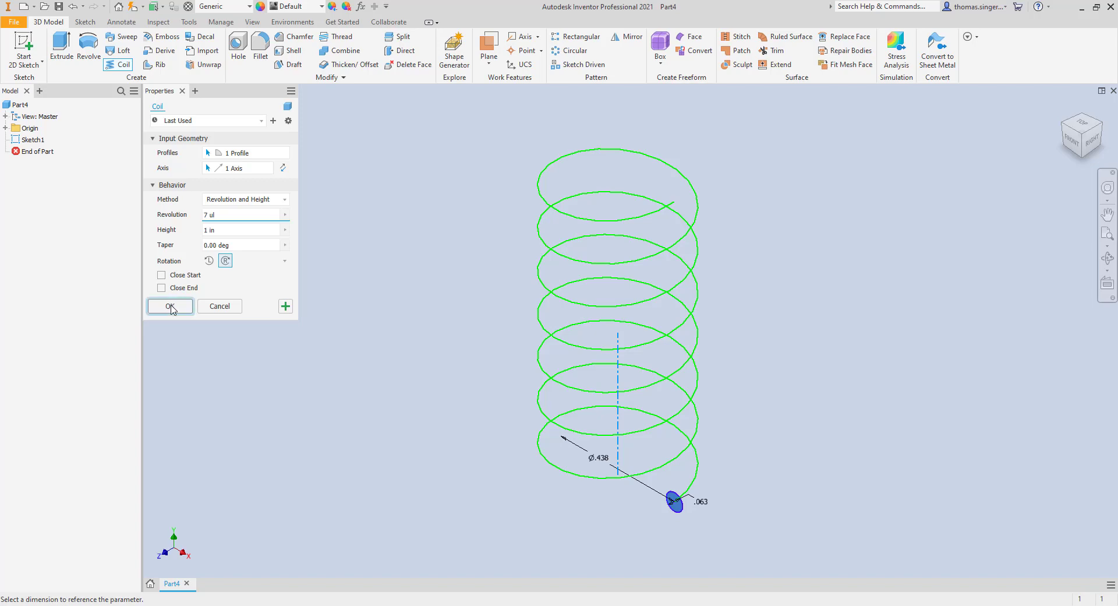
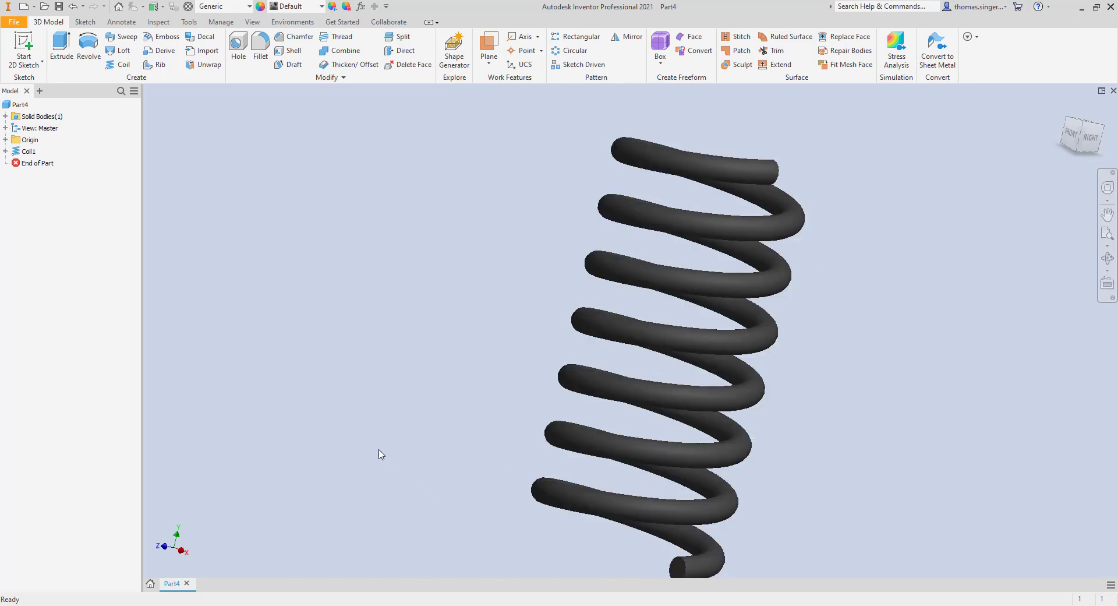
{"action": "left_click", "coordinate": [1064, 107]}
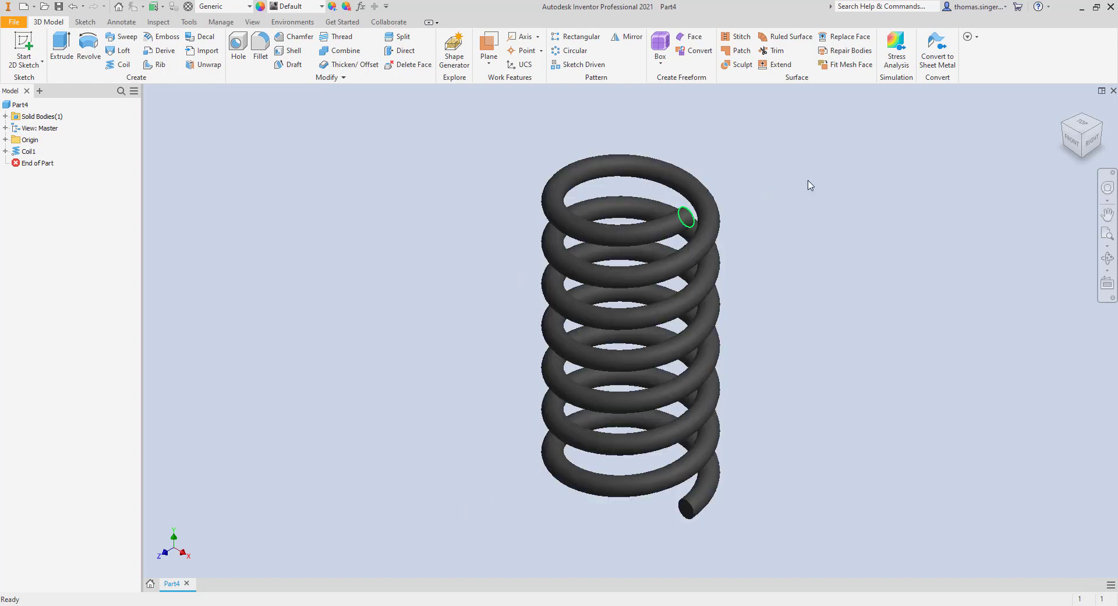
{"action": "left_click", "coordinate": [1065, 146]}
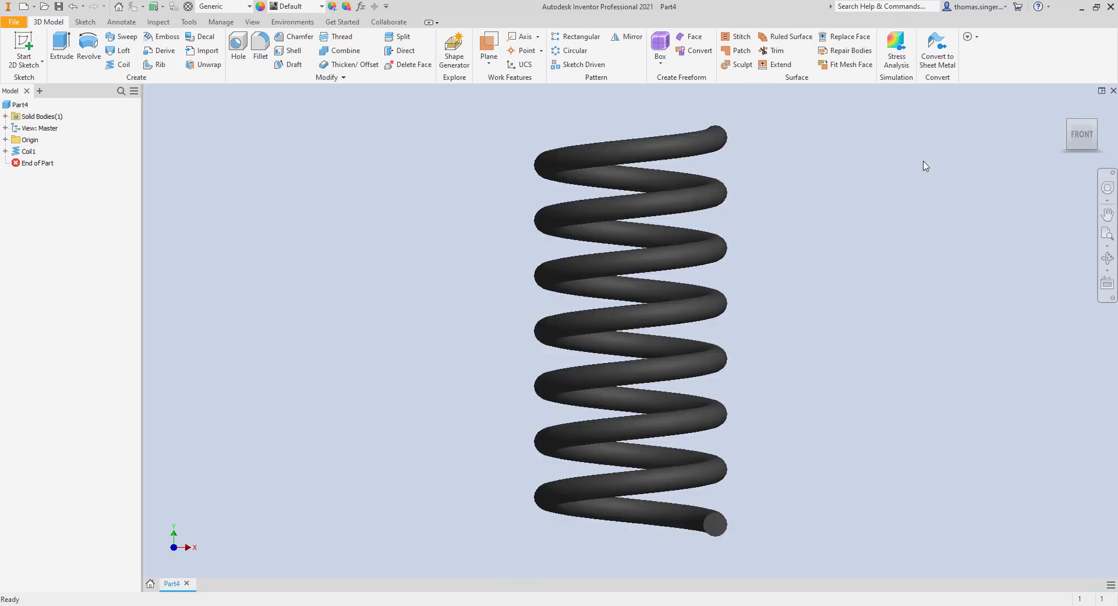
{"action": "left_click", "coordinate": [1064, 107]}
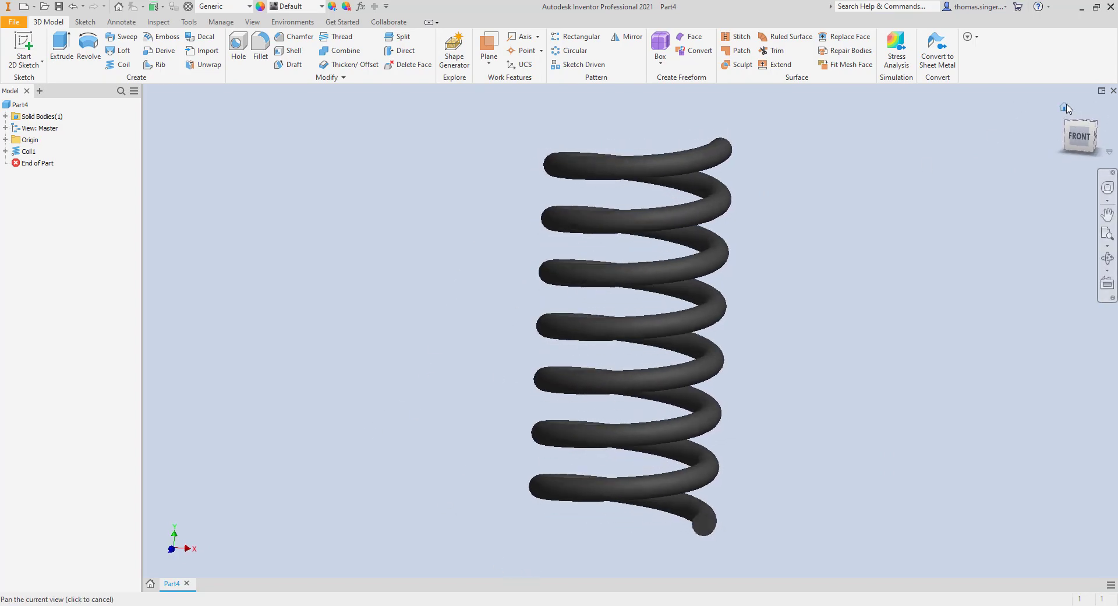
{"action": "scroll", "coordinate": [881, 383], "scroll_direction": "down", "scroll_amount": 3}
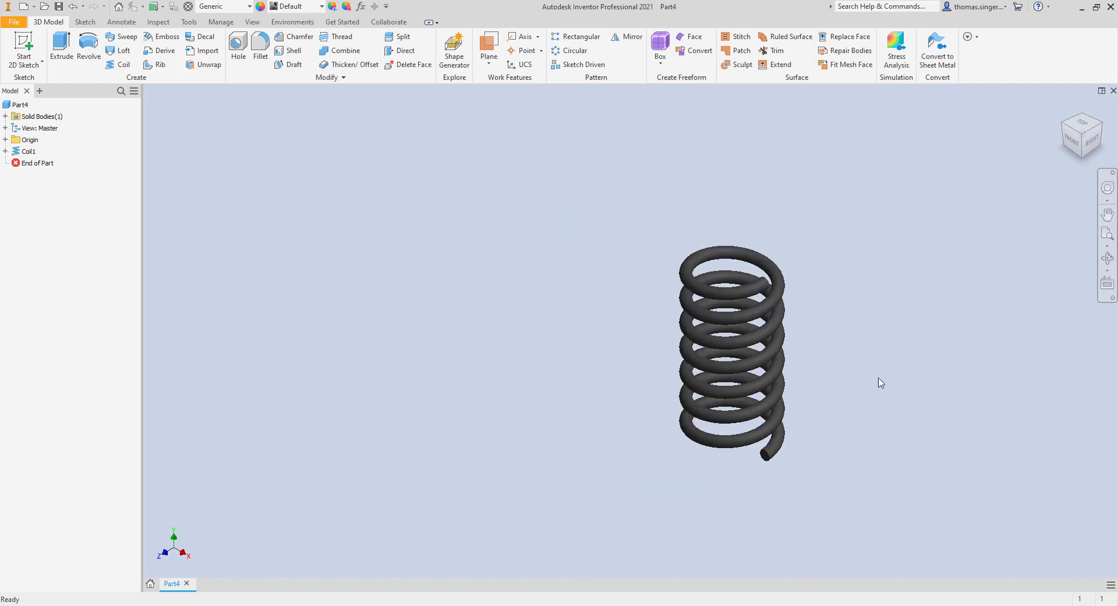
{"action": "middle_click_drag", "start_coordinate": [881, 382], "coordinate": [594, 361]}
{"action": "scroll", "coordinate": [554, 375], "scroll_direction": "up", "scroll_amount": 2}
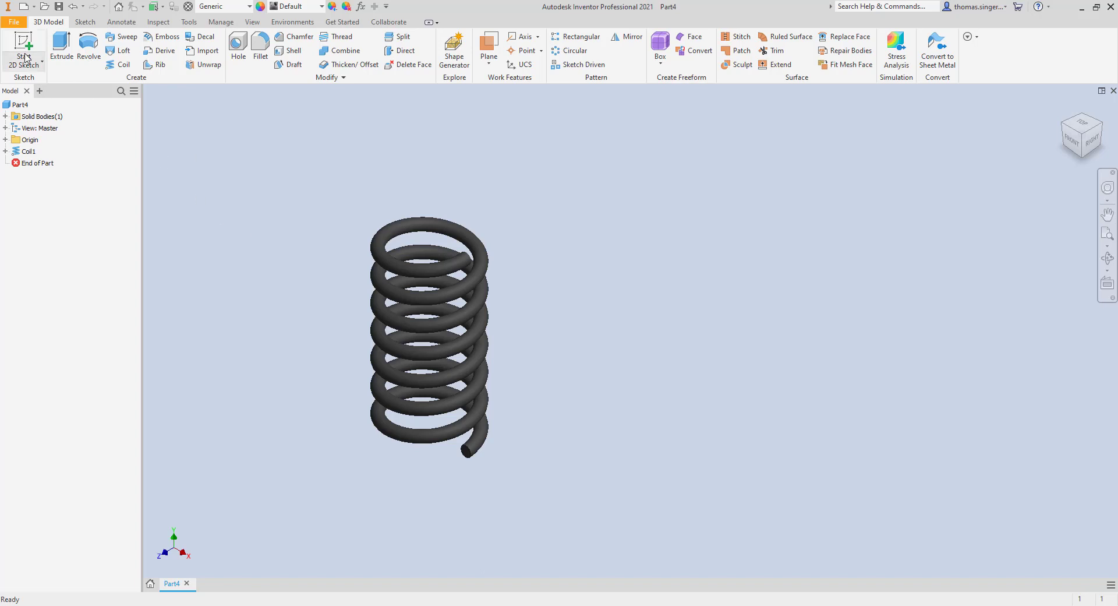
Step: Create a new standard part file alongside the spring part
{"action": "left_click", "coordinate": [17, 23]}
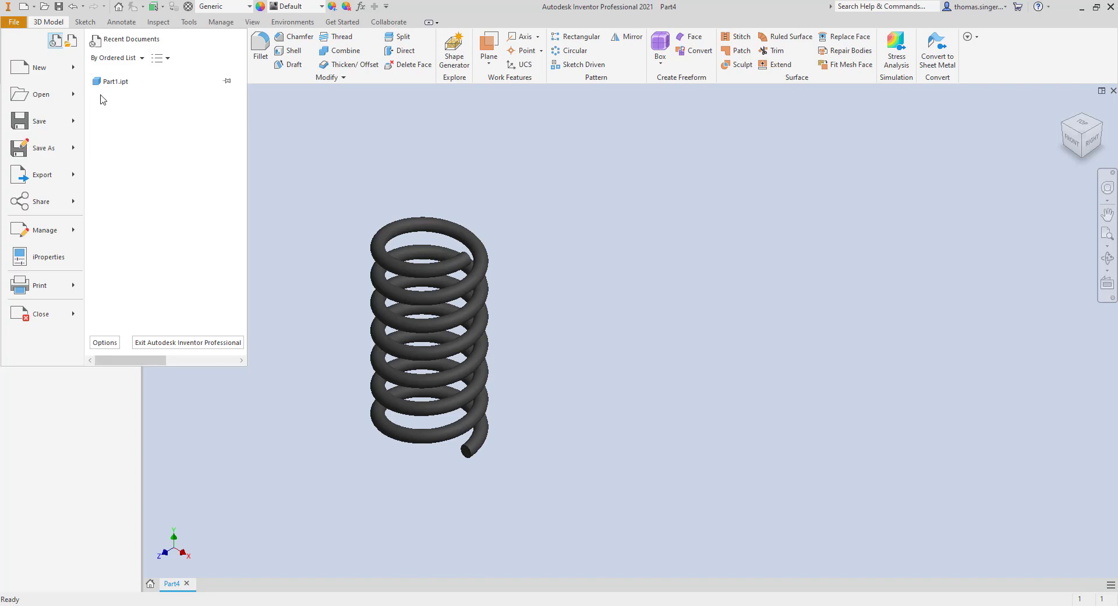
{"action": "mouse_move", "coordinate": [44, 72]}
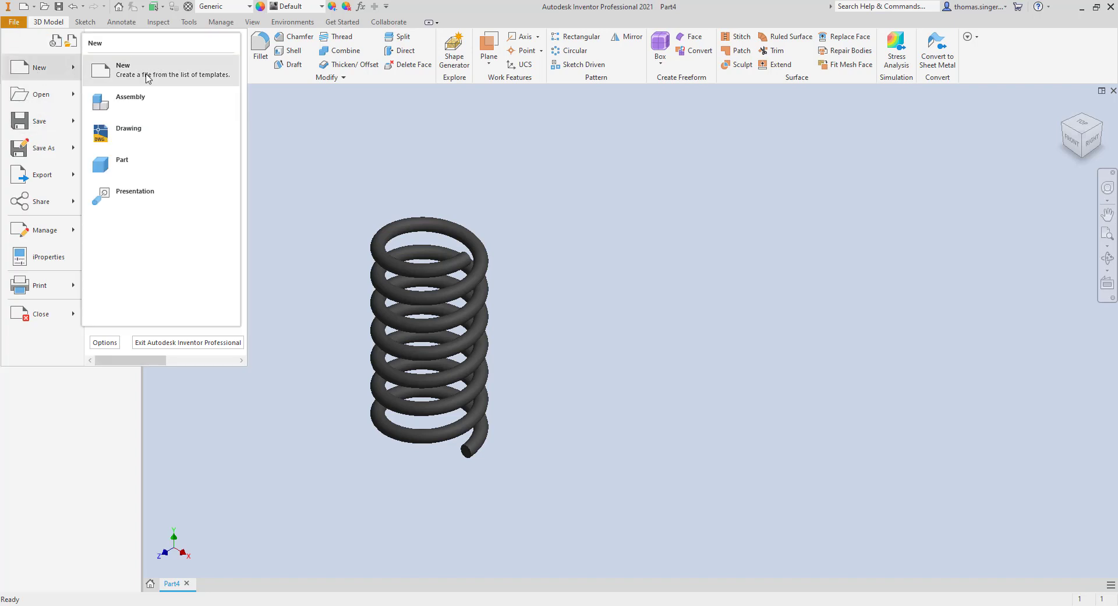
{"action": "left_click", "coordinate": [119, 165]}
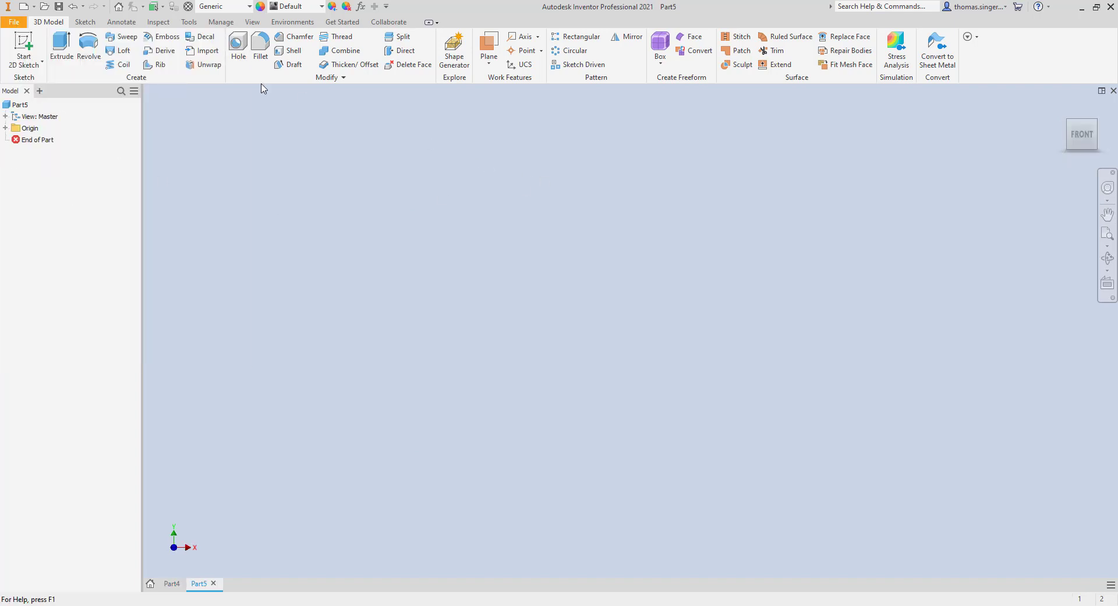
Step: Set the new part's document length units to inch
{"action": "left_click", "coordinate": [188, 24]}
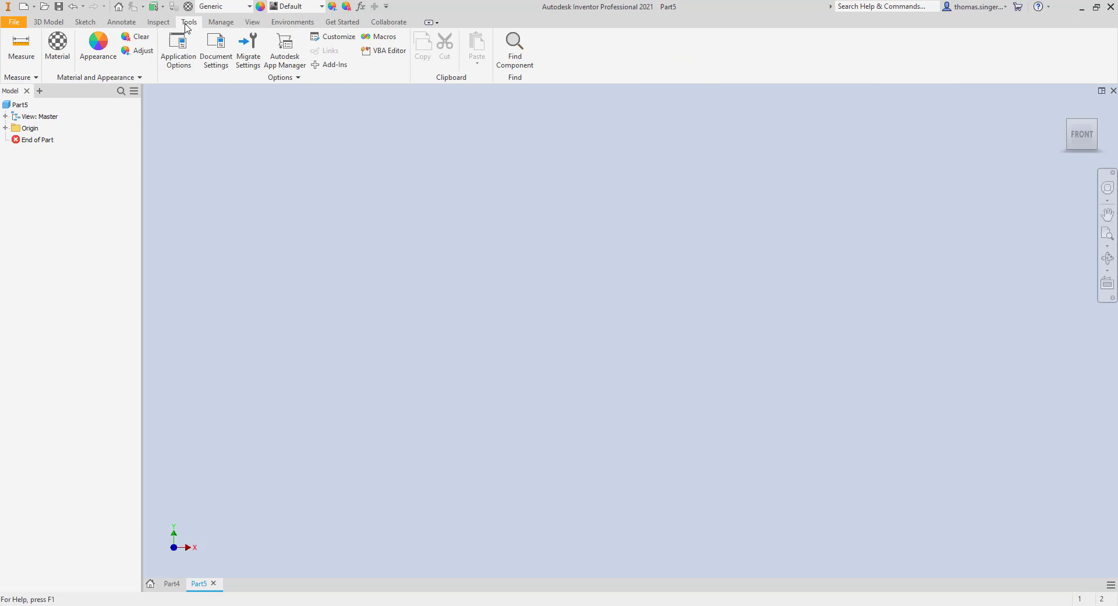
{"action": "left_click", "coordinate": [218, 61]}
{"action": "left_click", "coordinate": [455, 154]}
{"action": "left_click", "coordinate": [464, 196]}
{"action": "left_click", "coordinate": [453, 206]}
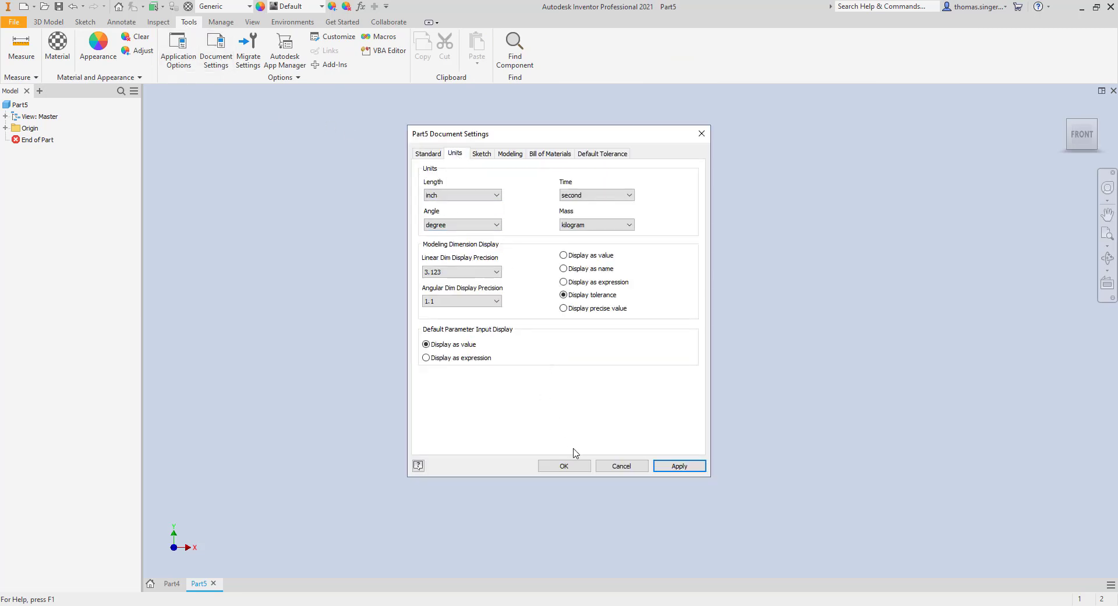
{"action": "left_click", "coordinate": [679, 465]}
{"action": "left_click", "coordinate": [564, 465]}
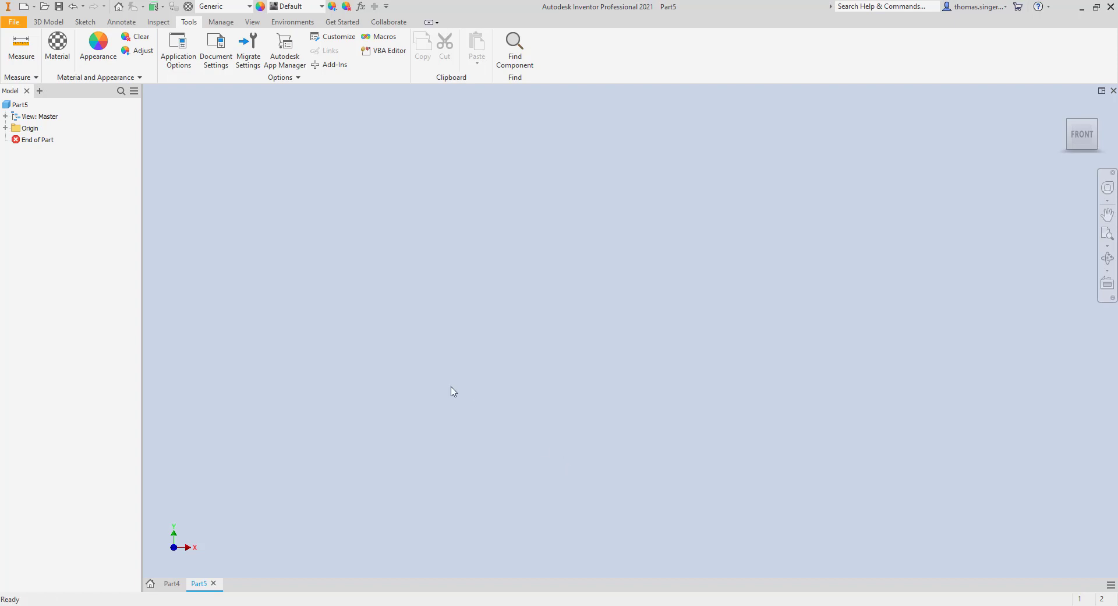
Step: Start a sketch on the XY plane and draw a circle about 1.69 in in diameter centered on the origin
{"action": "left_click", "coordinate": [85, 22]}
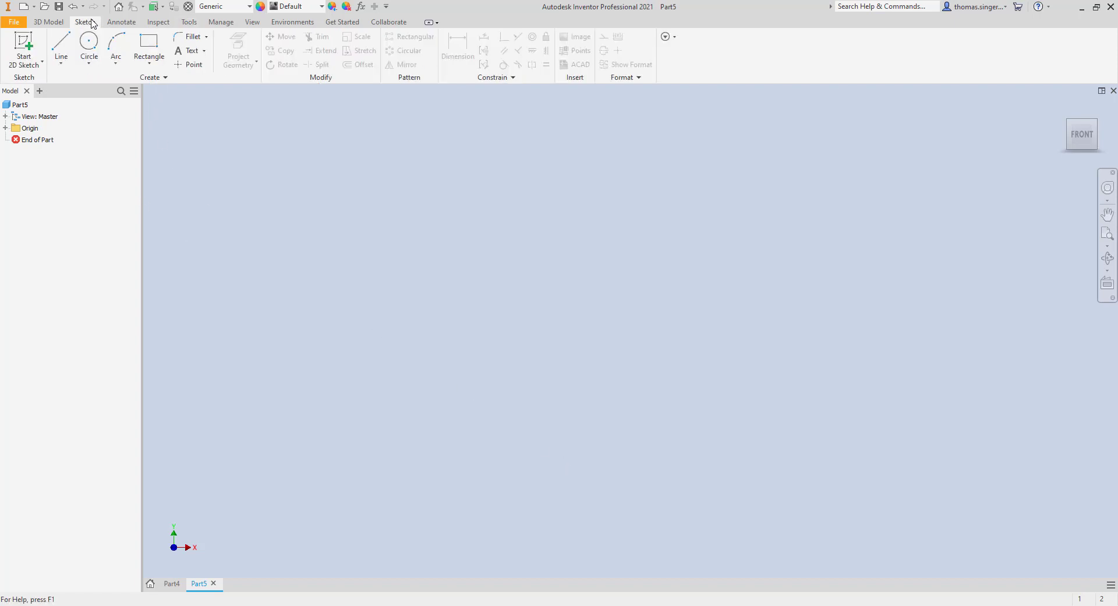
{"action": "left_click", "coordinate": [22, 47]}
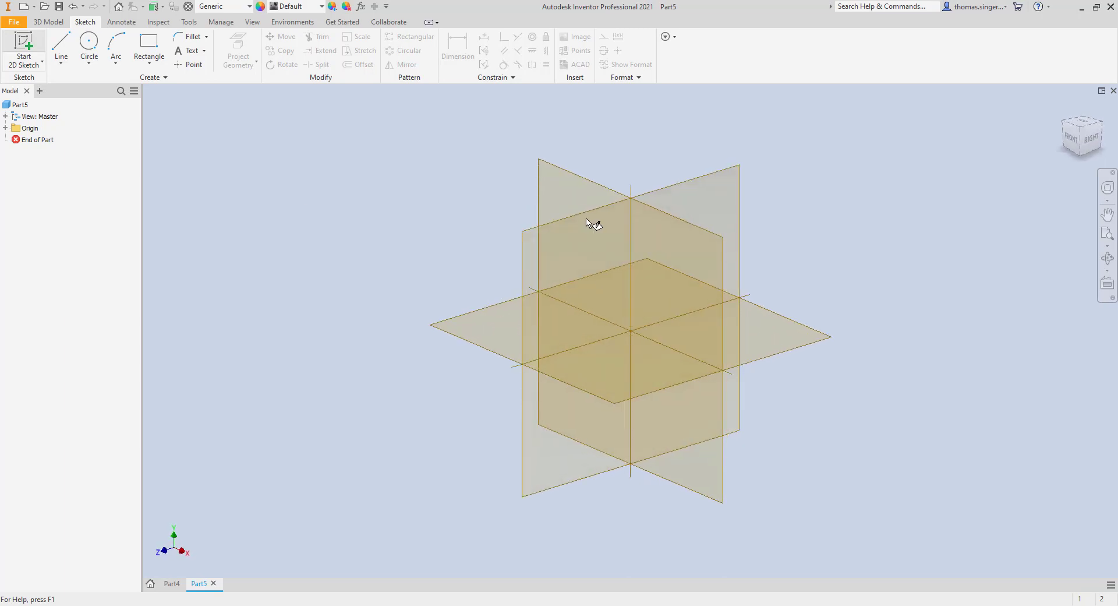
{"action": "left_click", "coordinate": [587, 199]}
{"action": "key", "text": "l"}
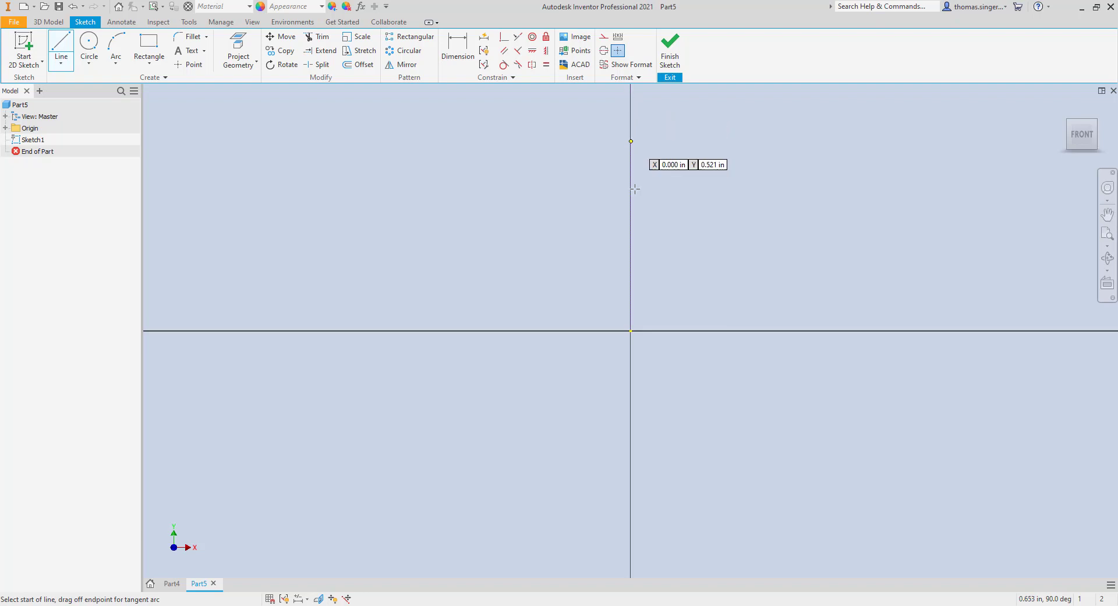
{"action": "mouse_move", "coordinate": [644, 239]}
{"action": "middle_mouse_down"}
{"action": "mouse_move", "coordinate": [659, 239]}
{"action": "mouse_move", "coordinate": [634, 331]}
{"action": "middle_mouse_up"}
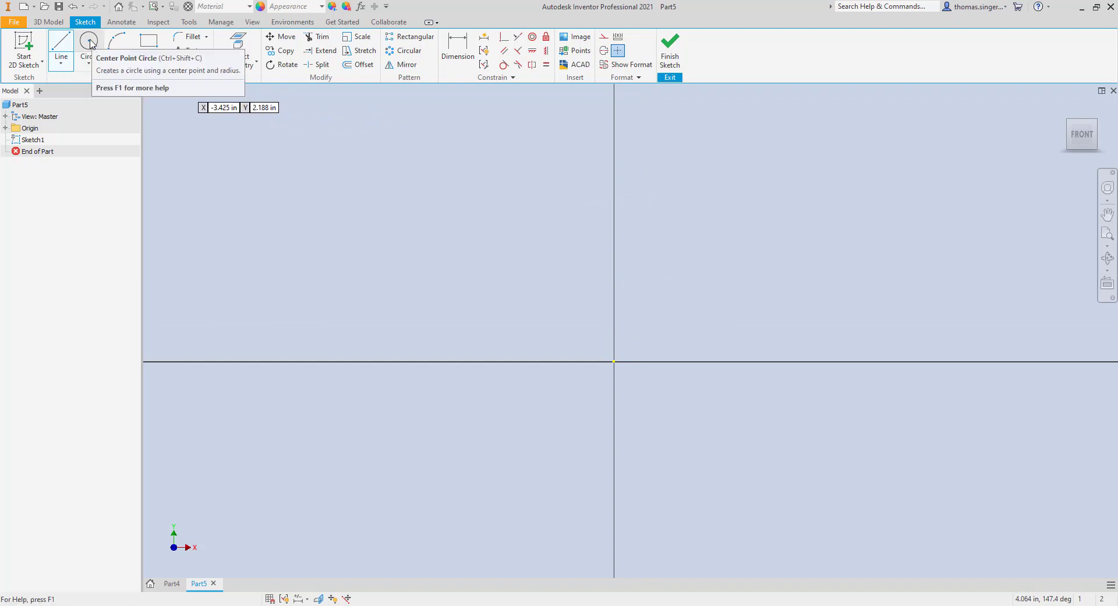
{"action": "left_click", "coordinate": [92, 44]}
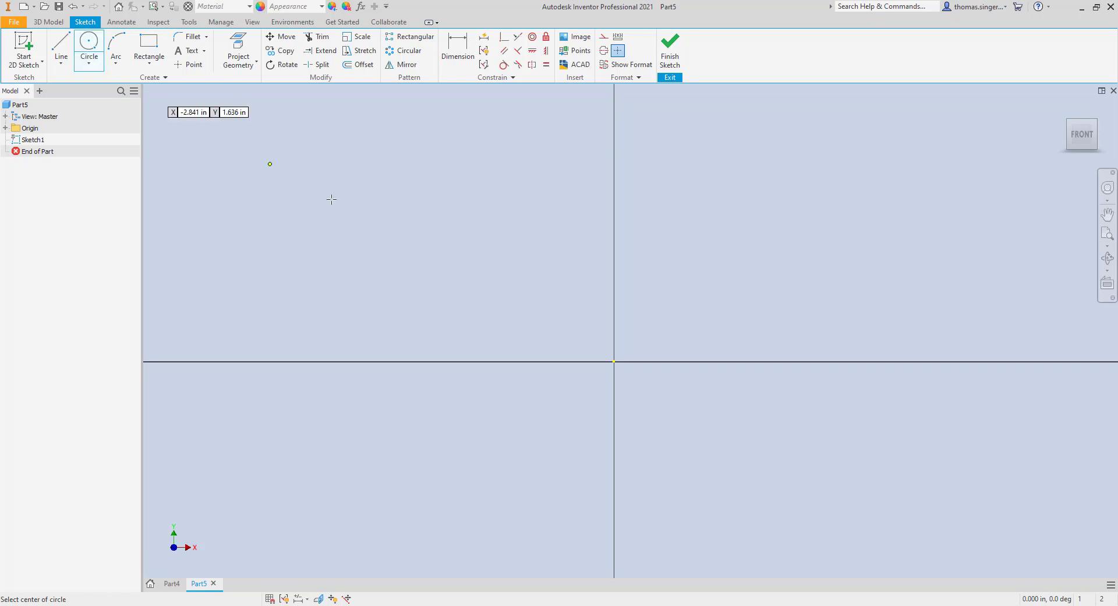
{"action": "left_click", "coordinate": [614, 361]}
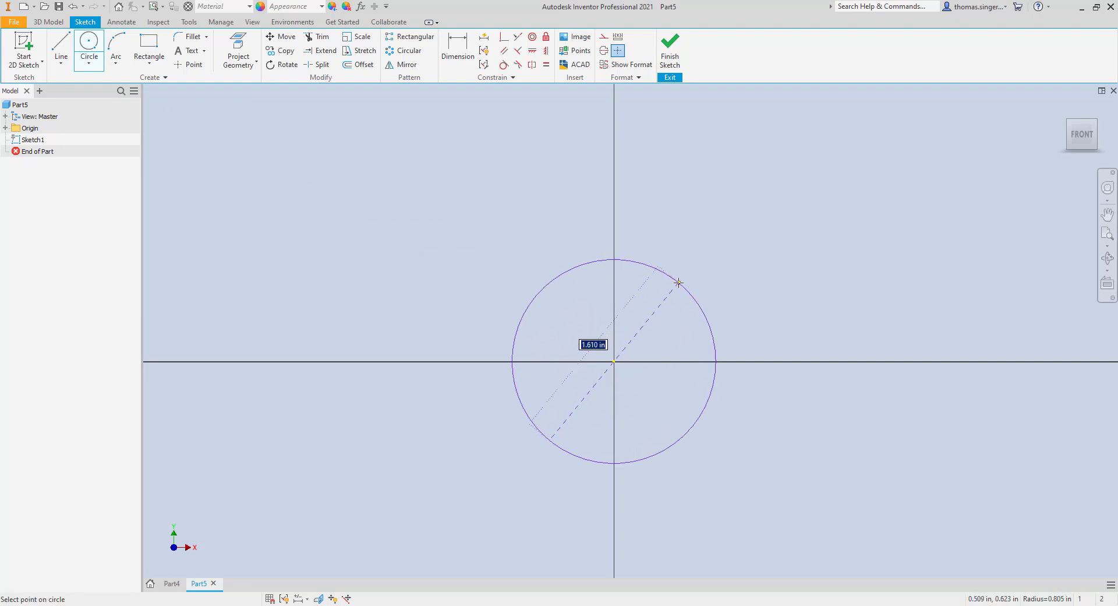
{"action": "left_click", "coordinate": [682, 279]}
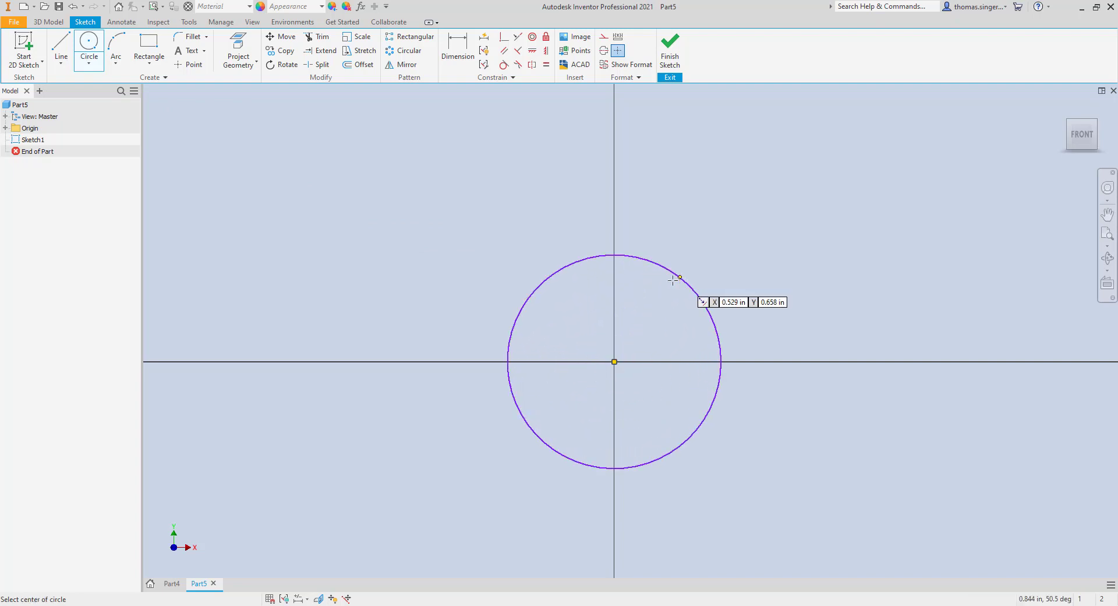
Step: Dimension the circle's diameter and set it to 1.5 in
{"action": "left_click", "coordinate": [472, 55]}
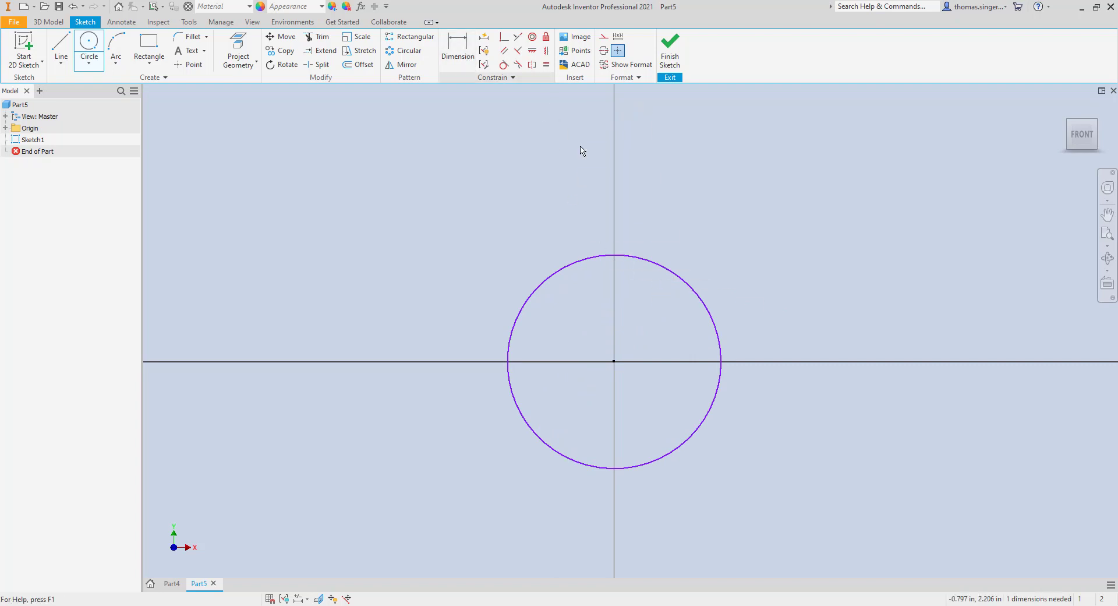
{"action": "left_click", "coordinate": [694, 290]}
{"action": "left_click", "coordinate": [719, 252]}
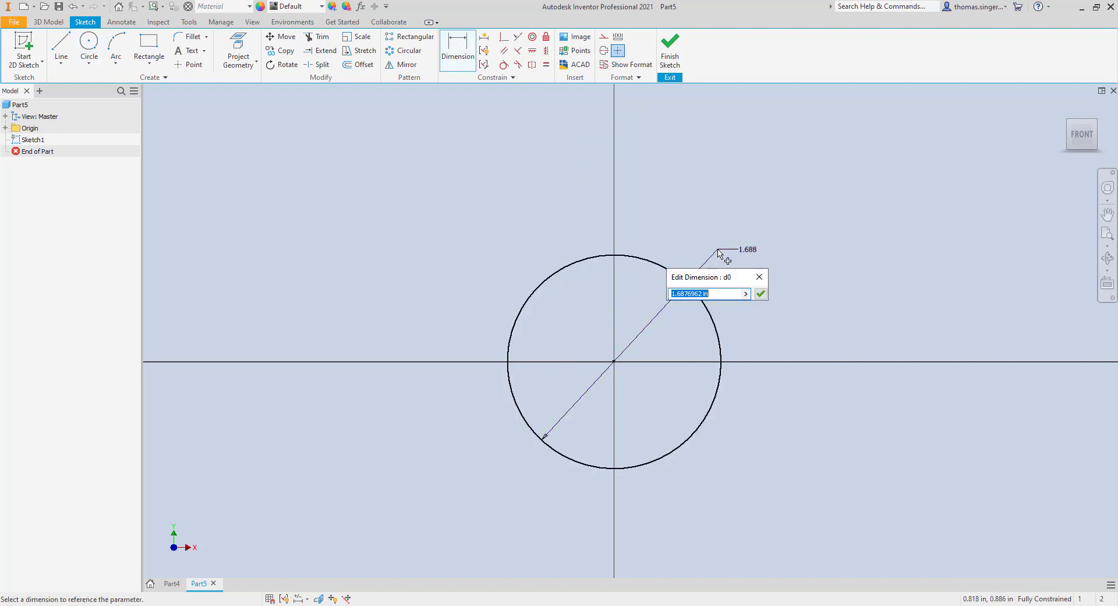
{"action": "type", "text": "1.5"}
{"action": "key", "text": "Return"}
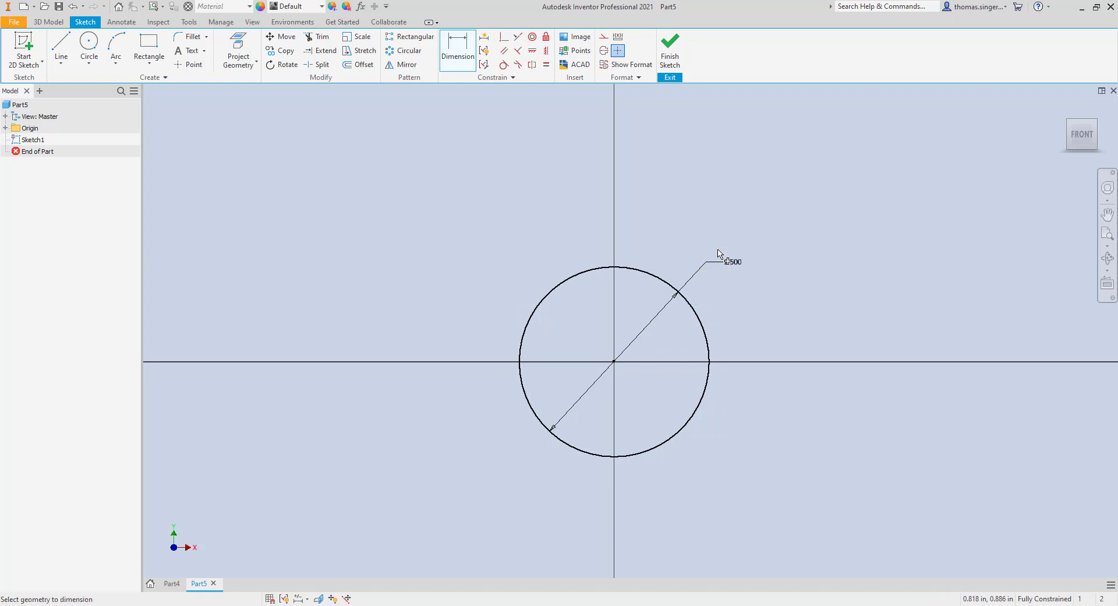
Step: Finish the sketch and extrude the circle 2.50 in into a solid cylinder
{"action": "left_click", "coordinate": [1064, 107]}
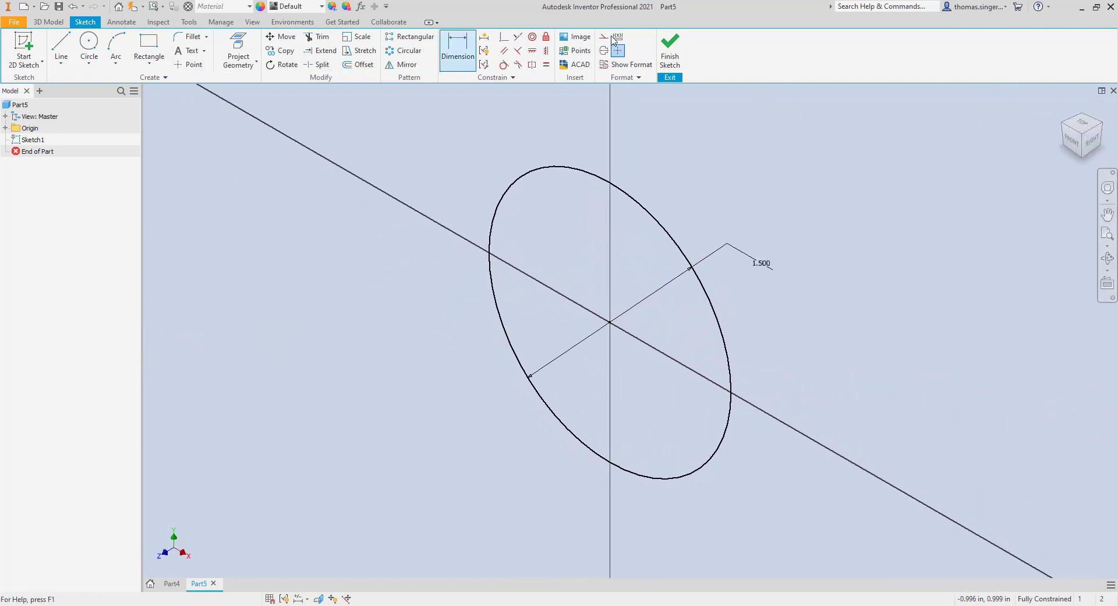
{"action": "left_click", "coordinate": [670, 51]}
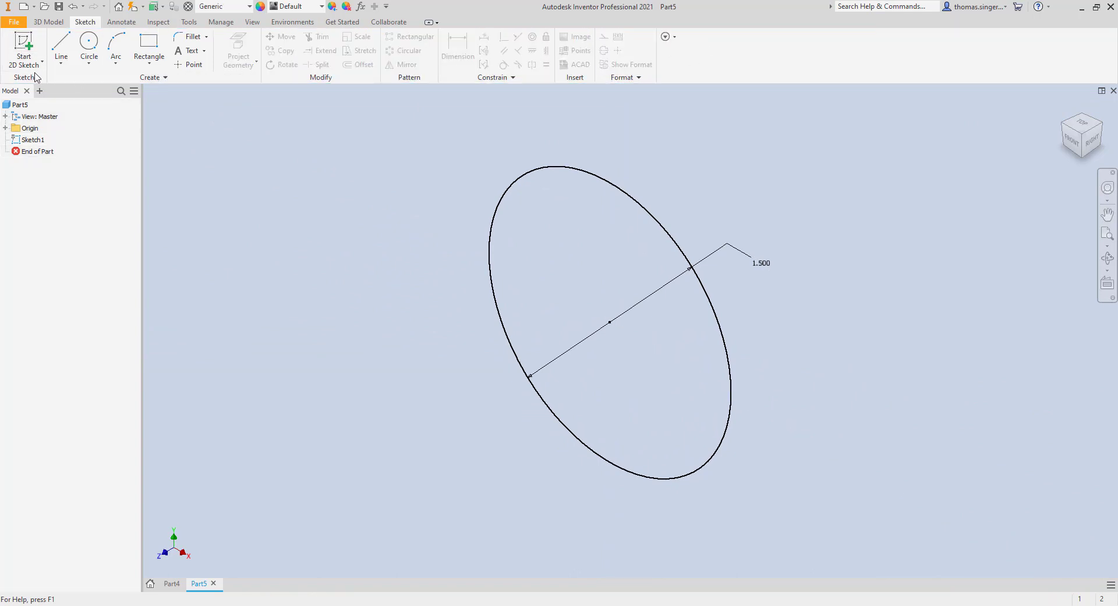
{"action": "left_click", "coordinate": [58, 22]}
{"action": "left_click", "coordinate": [60, 46]}
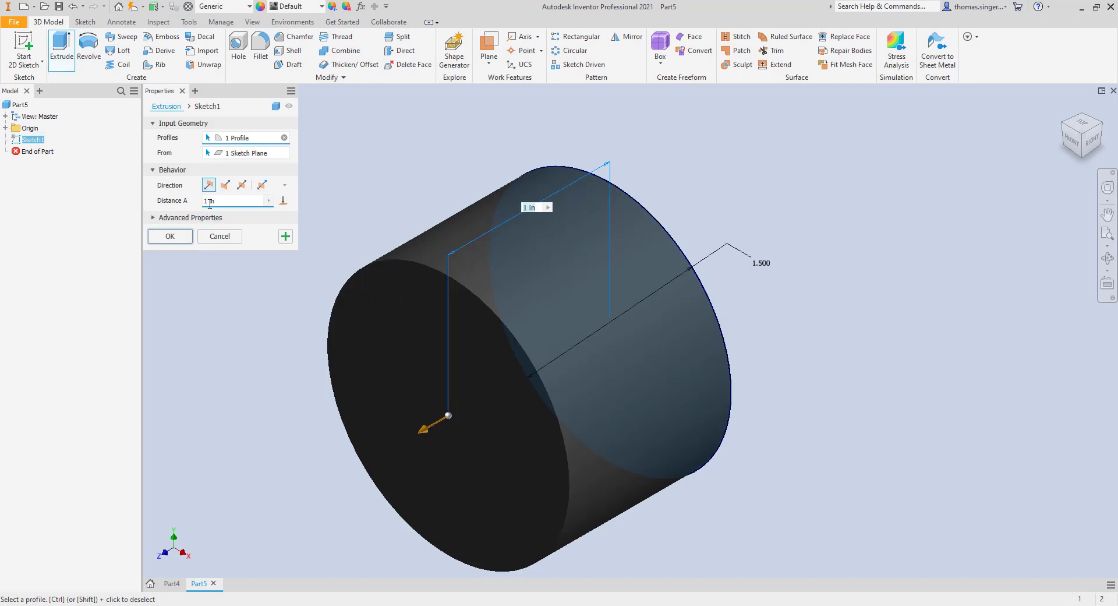
{"action": "type", "text": "2.50"}
{"action": "key", "text": "Return"}
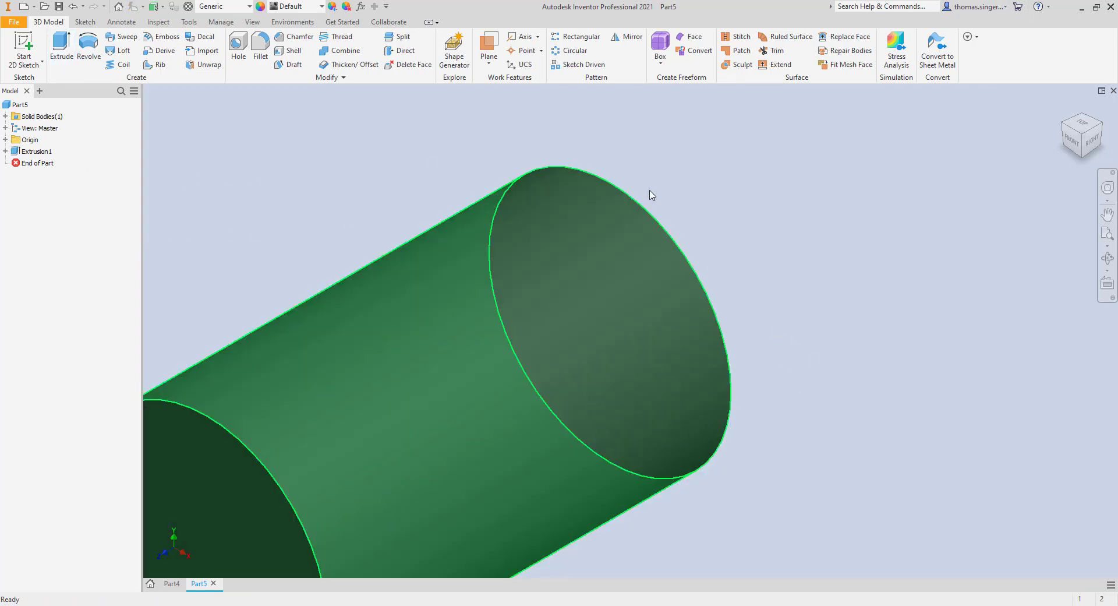
Step: Start a new 2D sketch on the origin's YZ plane, running lengthwise through the cylinder
{"action": "middle_click_drag", "start_coordinate": [408, 438], "coordinate": [412, 435], "text": "shift"}
{"action": "scroll", "coordinate": [855, 294], "scroll_direction": "down", "scroll_amount": 5}
{"action": "scroll", "coordinate": [852, 294], "scroll_direction": "up", "scroll_amount": 2}
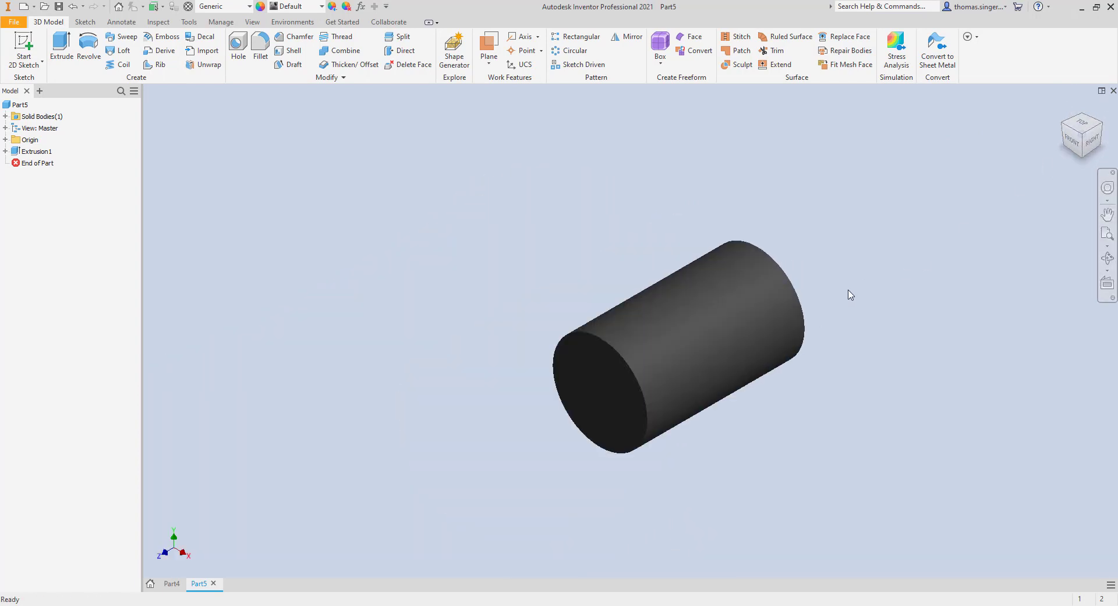
{"action": "scroll", "coordinate": [849, 295], "scroll_direction": "up", "scroll_amount": 1}
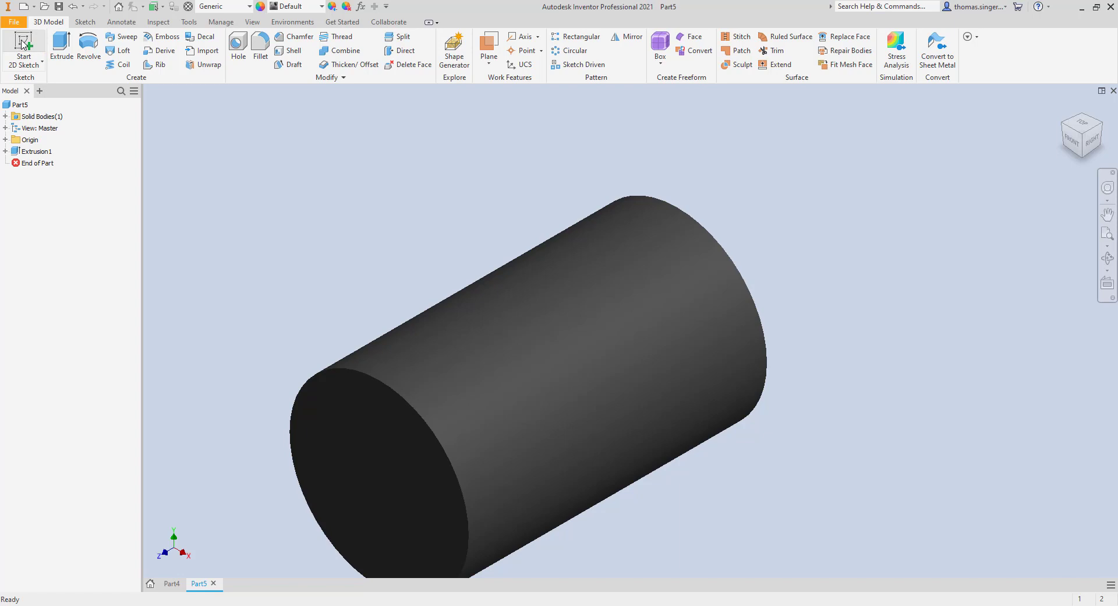
{"action": "left_click", "coordinate": [22, 44]}
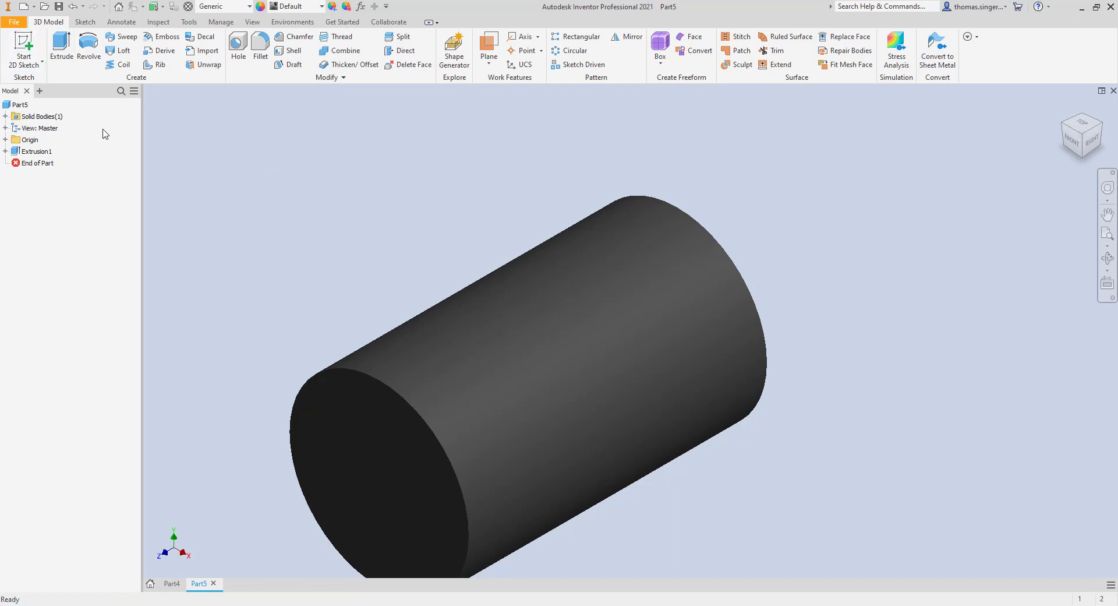
{"action": "left_click", "coordinate": [30, 38]}
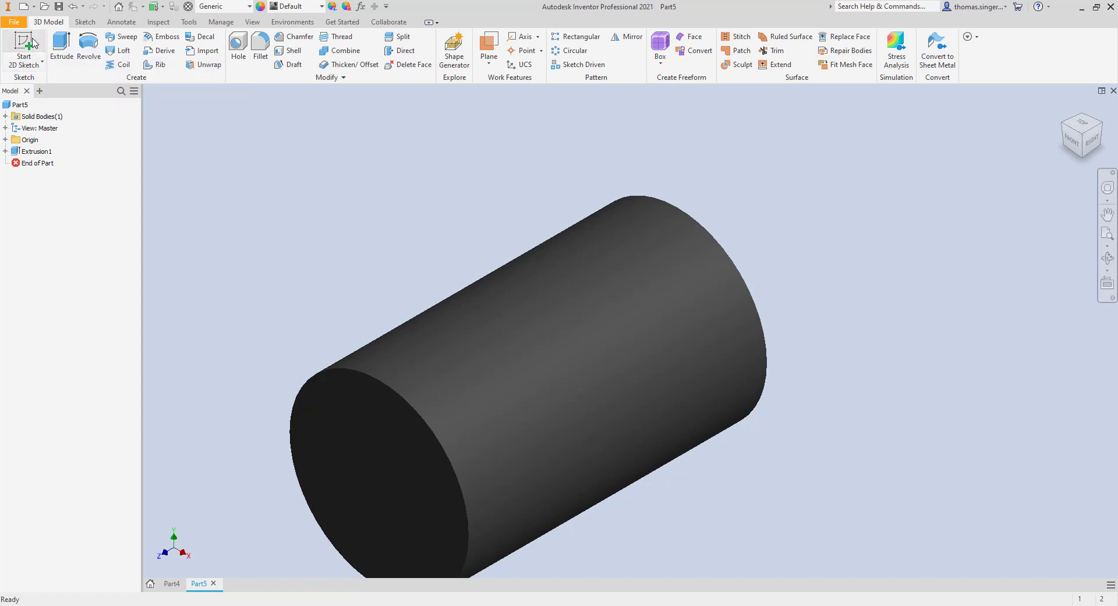
{"action": "left_click", "coordinate": [27, 43]}
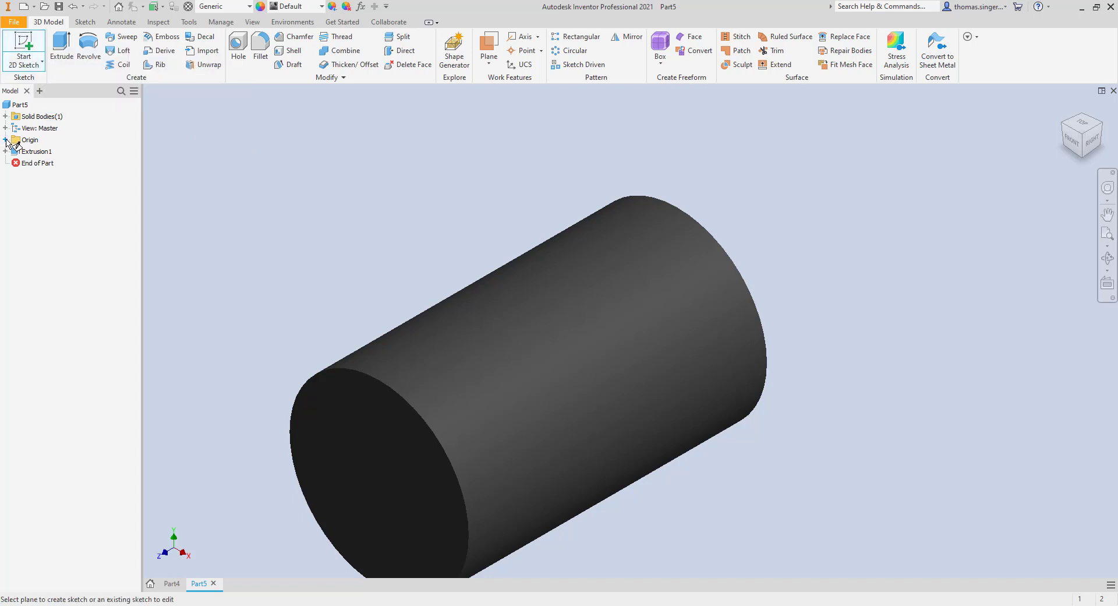
{"action": "left_click", "coordinate": [5, 140]}
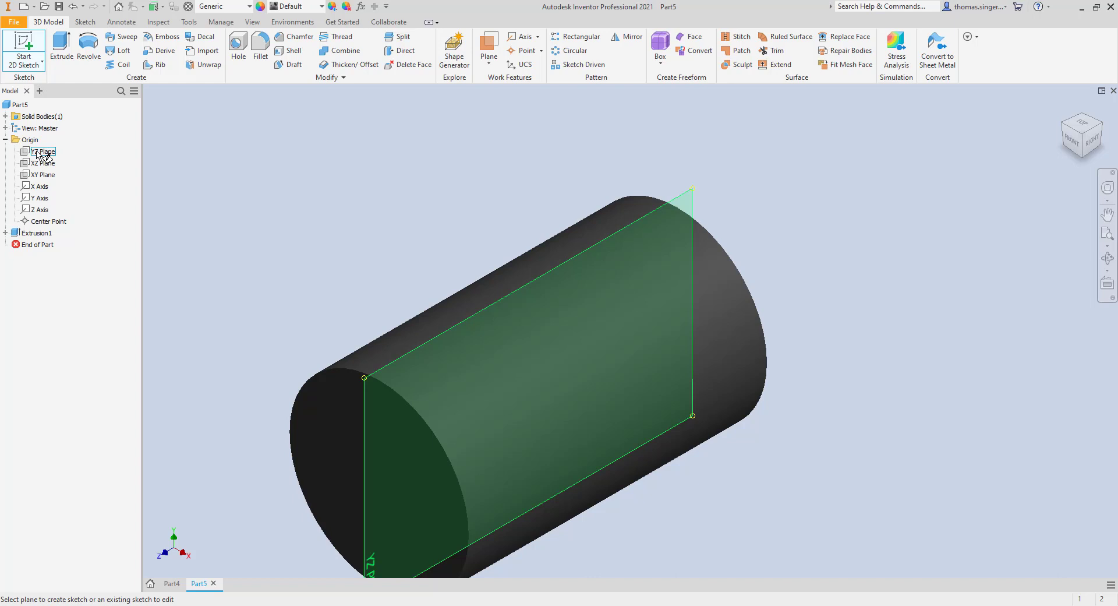
{"action": "left_click", "coordinate": [38, 152]}
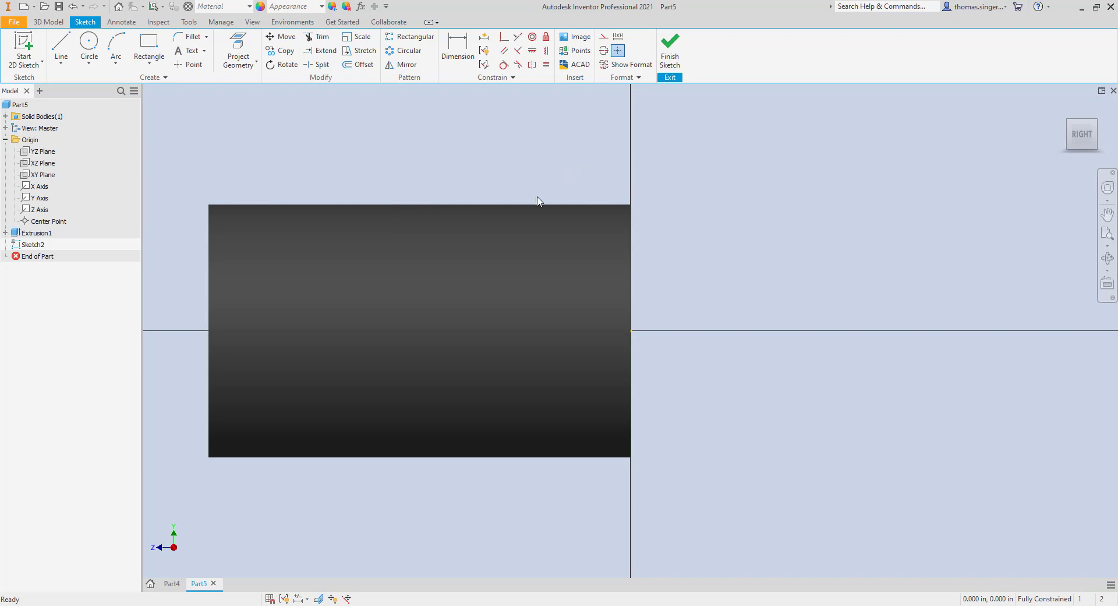
Step: Slice the cylinder's display at the sketch plane and look straight at the cut face from the right
{"action": "key", "text": "F7"}
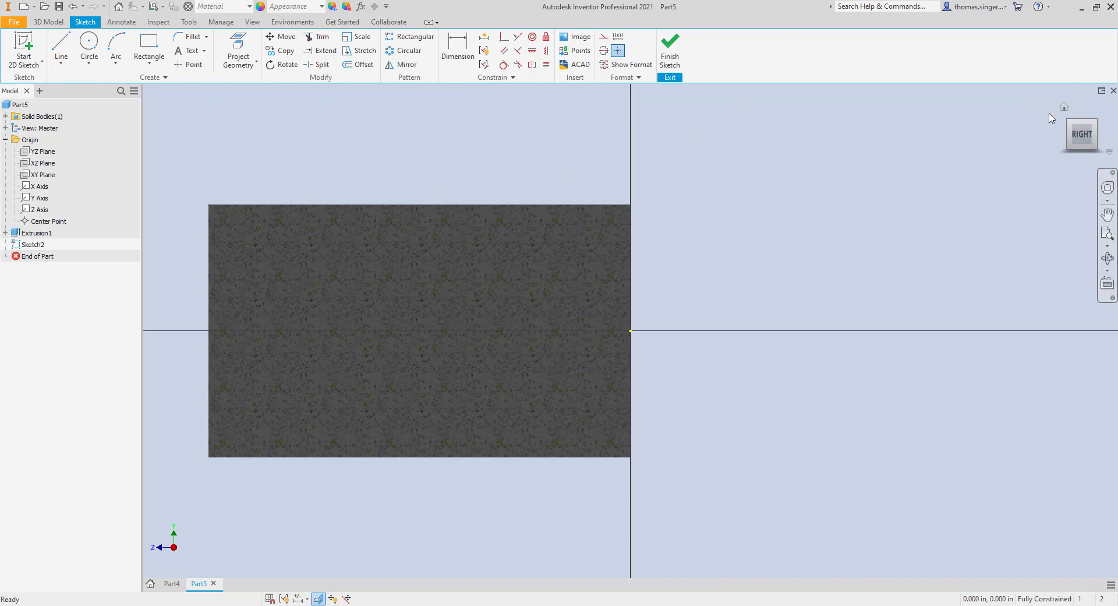
{"action": "left_click", "coordinate": [1068, 108]}
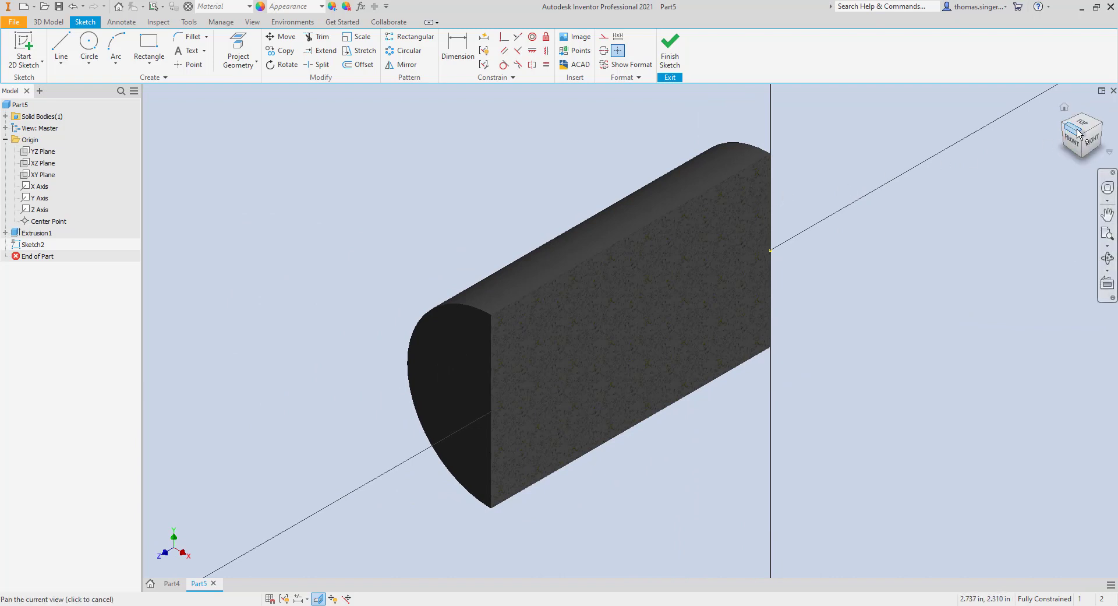
{"action": "left_click", "coordinate": [1091, 144]}
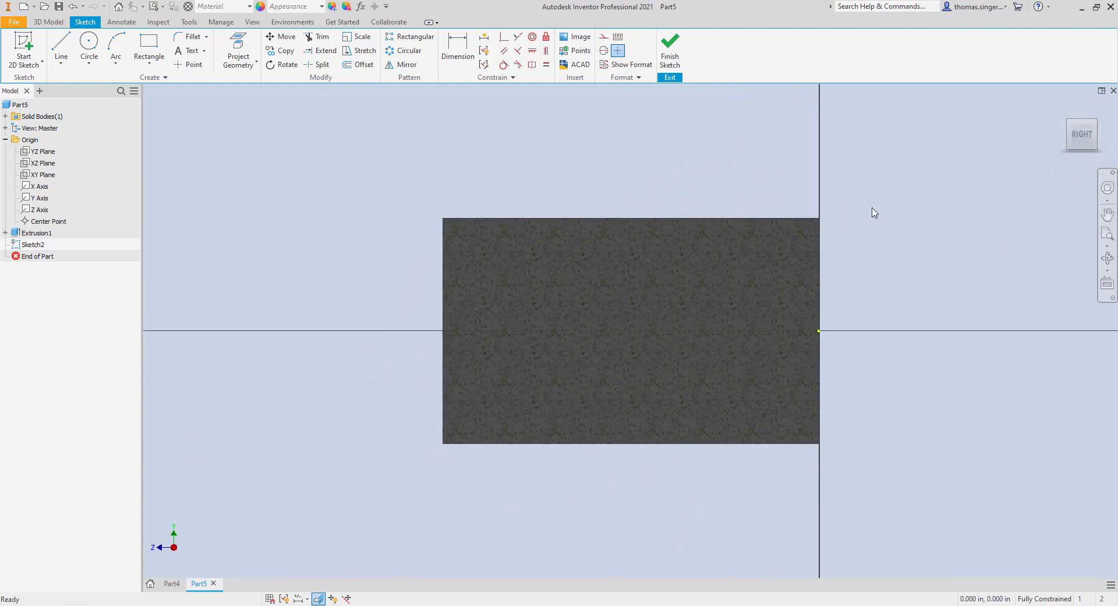
{"action": "middle_click_drag", "start_coordinate": [879, 214], "coordinate": [773, 218]}
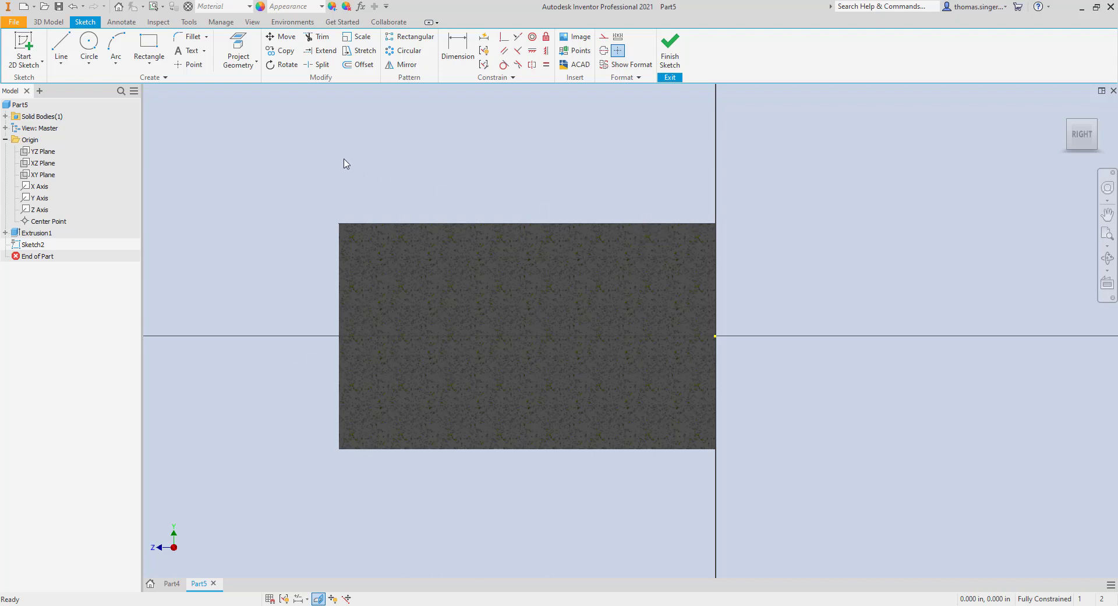
Step: Draw a closed triangle about 0.275 in wide, pointing down across the cylinder's upper edge near its origin end
{"action": "left_click", "coordinate": [58, 46]}
{"action": "scroll", "coordinate": [675, 228], "scroll_direction": "up", "scroll_amount": 5}
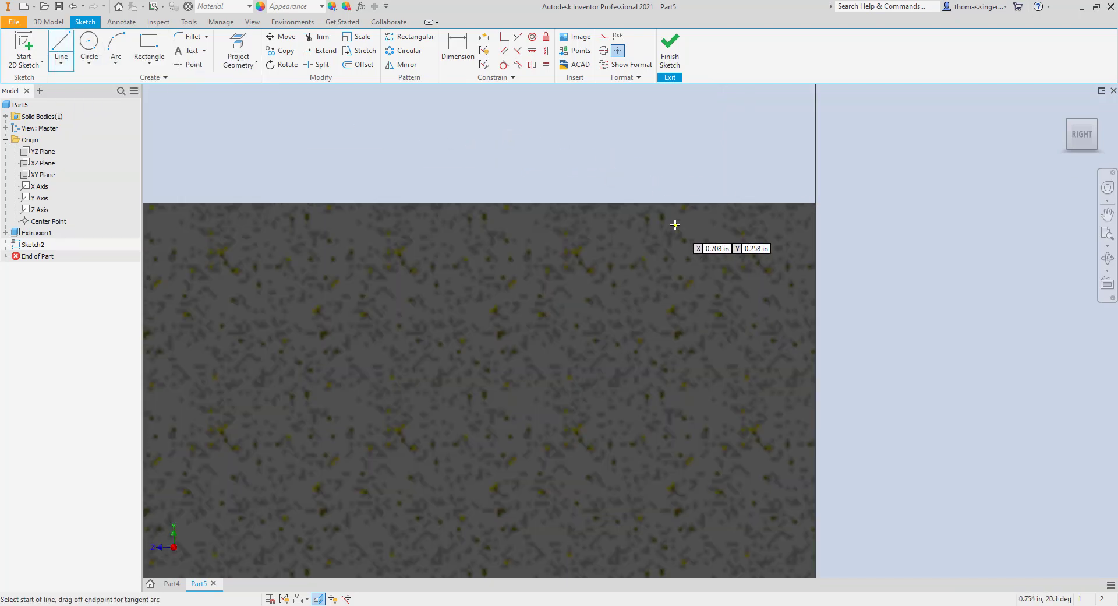
{"action": "left_click", "coordinate": [758, 165]}
{"action": "left_click", "coordinate": [690, 263]}
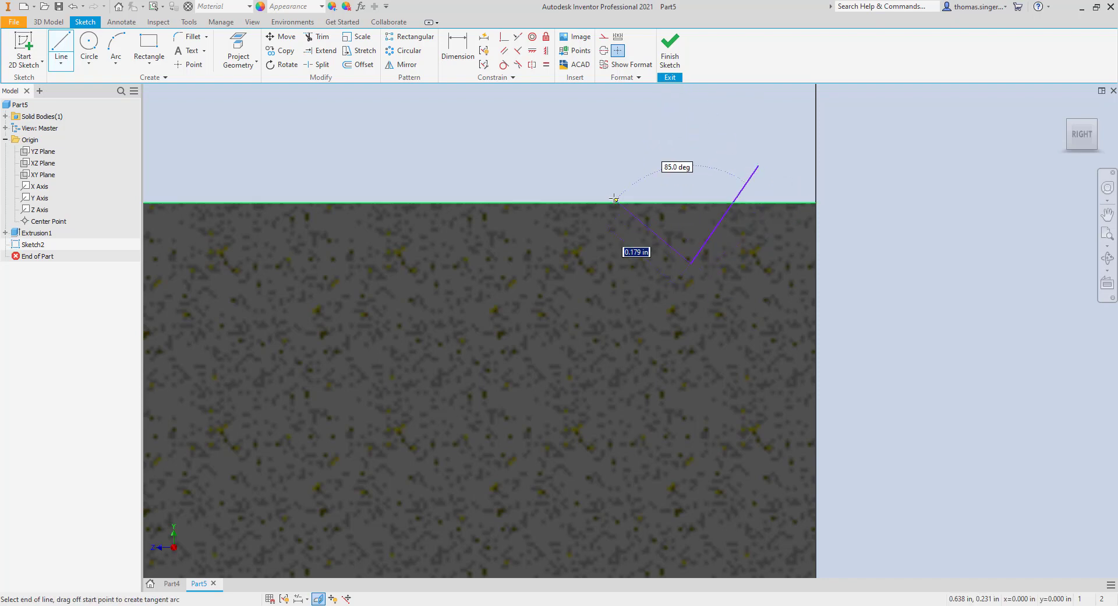
{"action": "left_click", "coordinate": [609, 165]}
{"action": "left_click", "coordinate": [758, 166]}
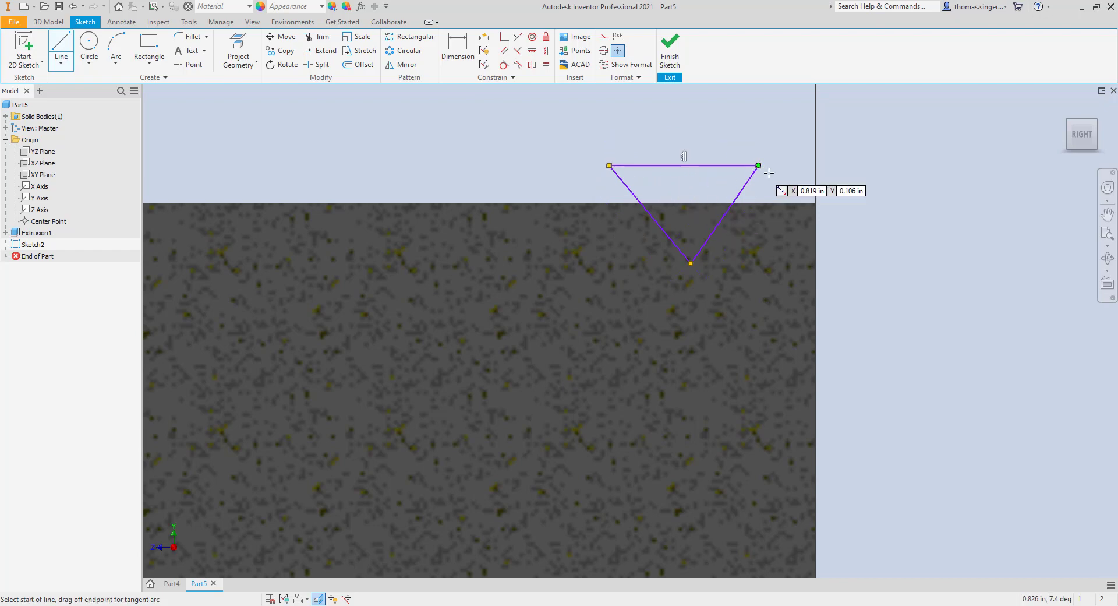
{"action": "scroll", "coordinate": [759, 165], "scroll_direction": "down", "scroll_amount": 3}
{"action": "mouse_move", "coordinate": [763, 172]}
{"action": "middle_mouse_down"}
{"action": "mouse_move", "coordinate": [722, 174]}
{"action": "mouse_move", "coordinate": [669, 201]}
{"action": "middle_mouse_up"}
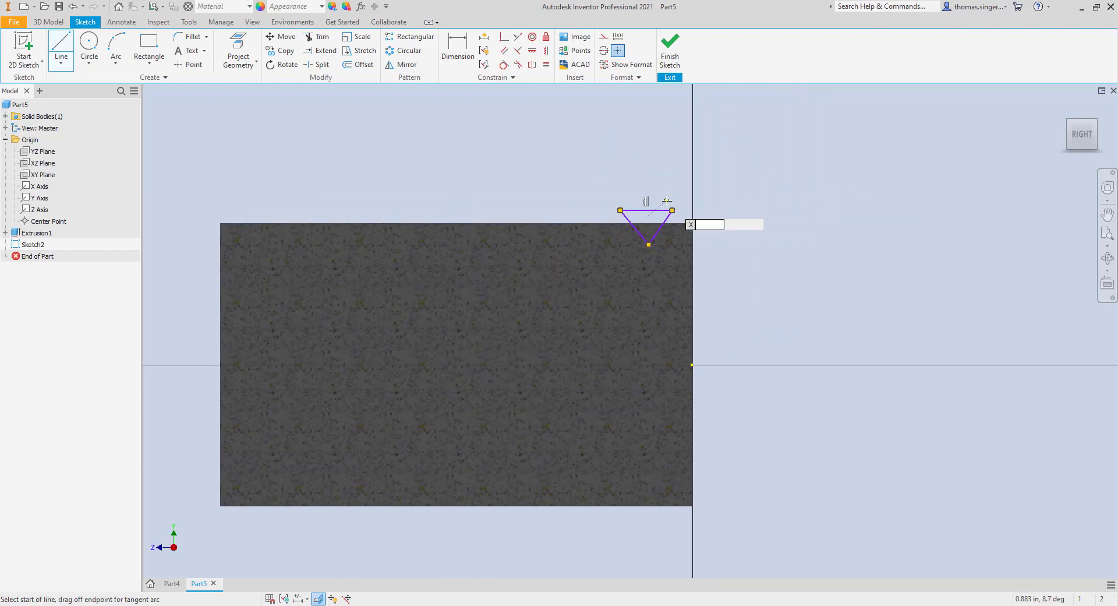
Step: Dimension the angle between the triangle's two slanted sides and set it to 60 degrees
{"action": "scroll", "coordinate": [668, 201], "scroll_direction": "up", "scroll_amount": 3}
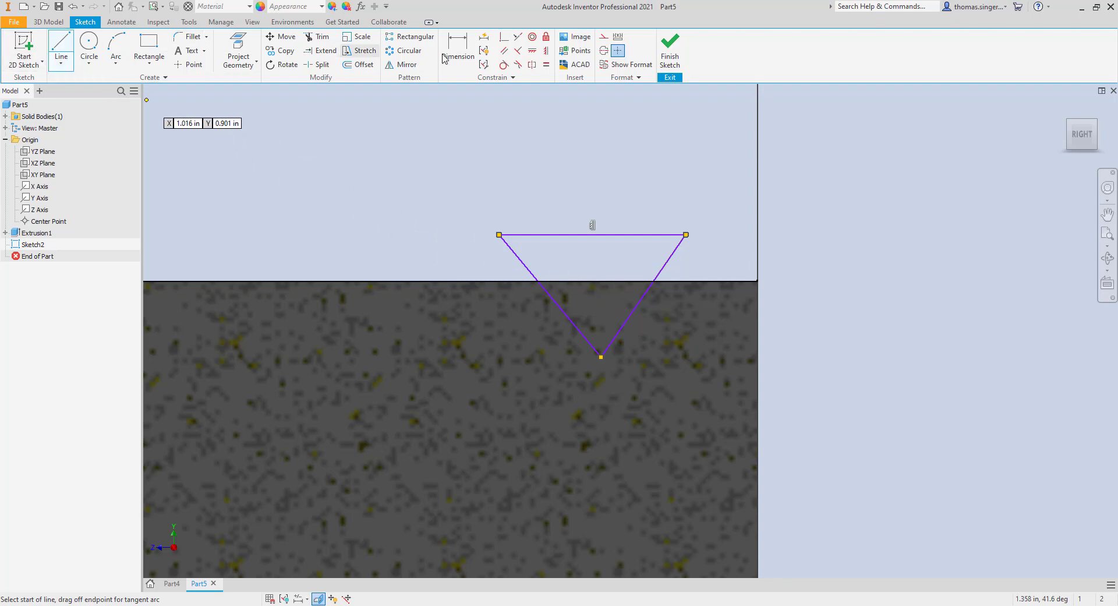
{"action": "key", "text": "d"}
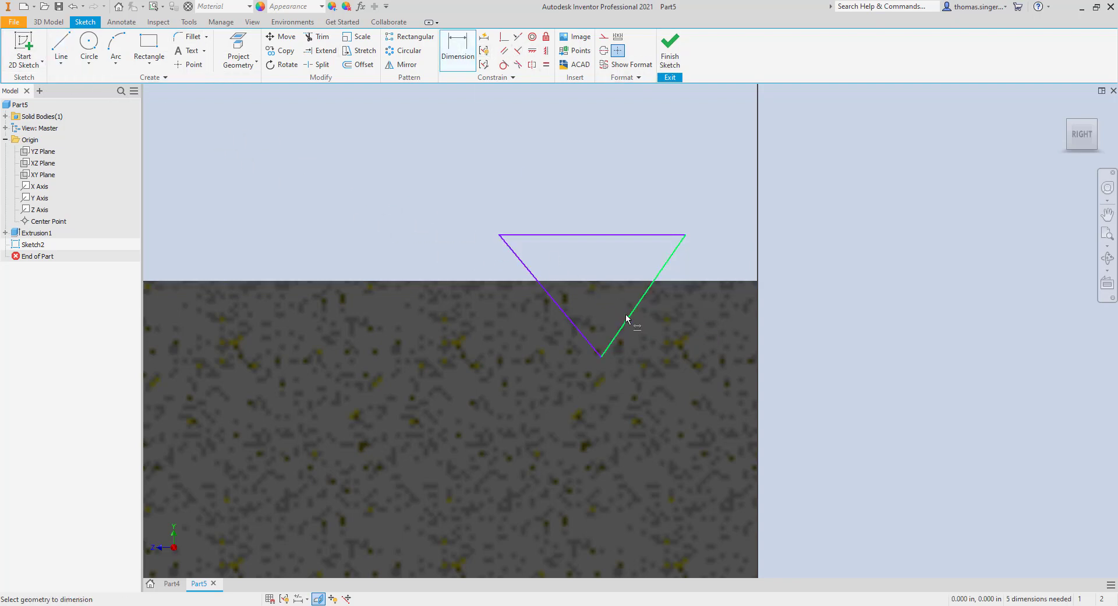
{"action": "left_click", "coordinate": [627, 322]}
{"action": "left_click", "coordinate": [569, 317]}
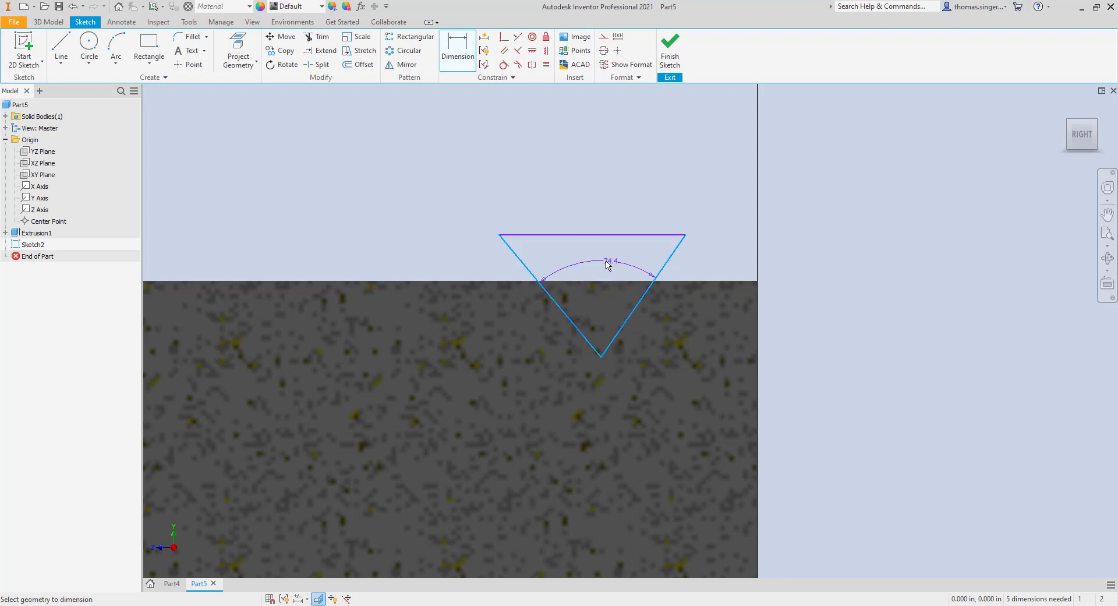
{"action": "left_click", "coordinate": [602, 261]}
{"action": "type", "text": "60"}
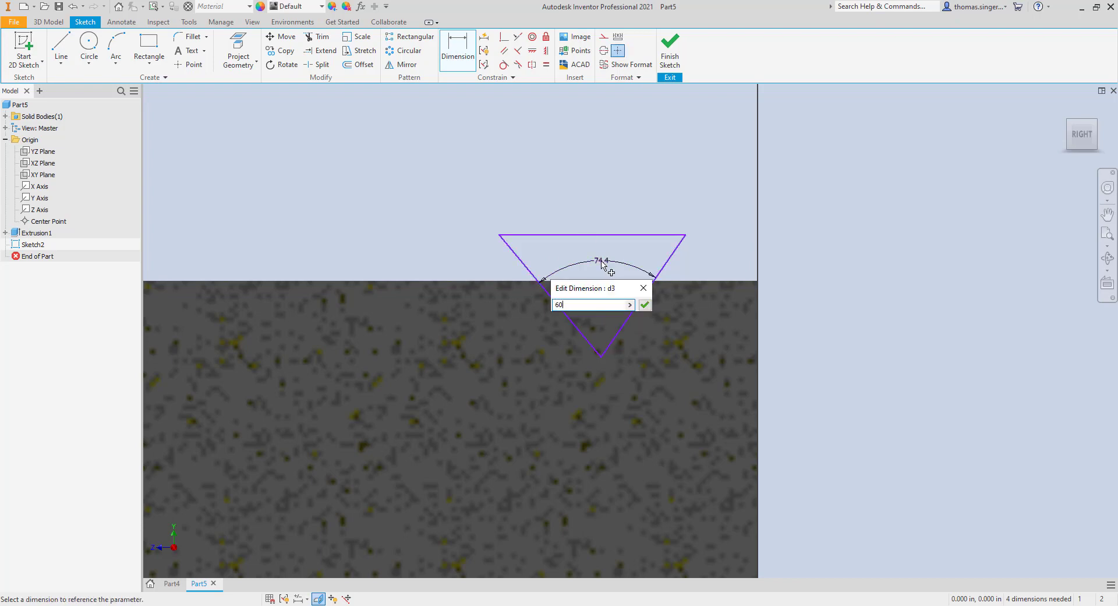
{"action": "key", "text": "Return"}
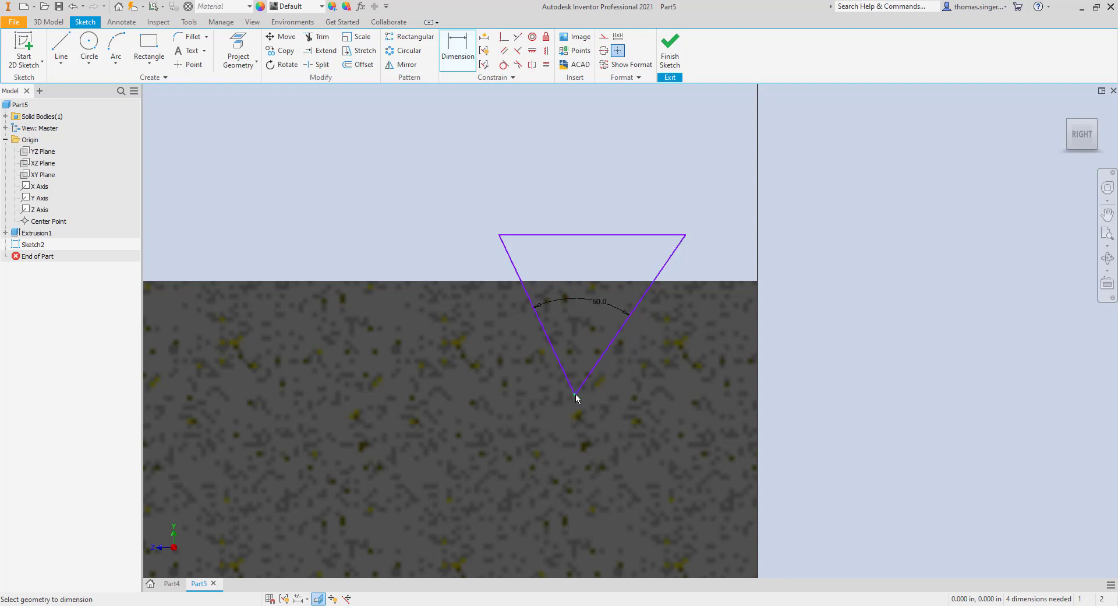
Step: Dimension the triangle's horizontal side and set it to .25 in
{"action": "left_click", "coordinate": [599, 235]}
{"action": "left_click", "coordinate": [592, 187]}
{"action": "type", "text": "."}
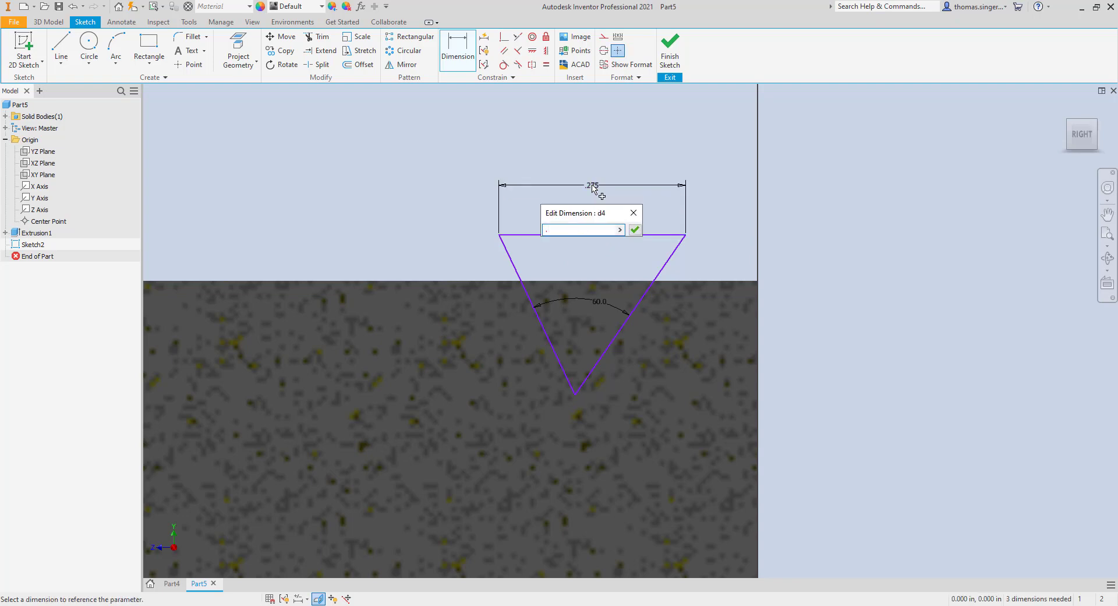
{"action": "type", "text": "25"}
{"action": "key", "text": "Return"}
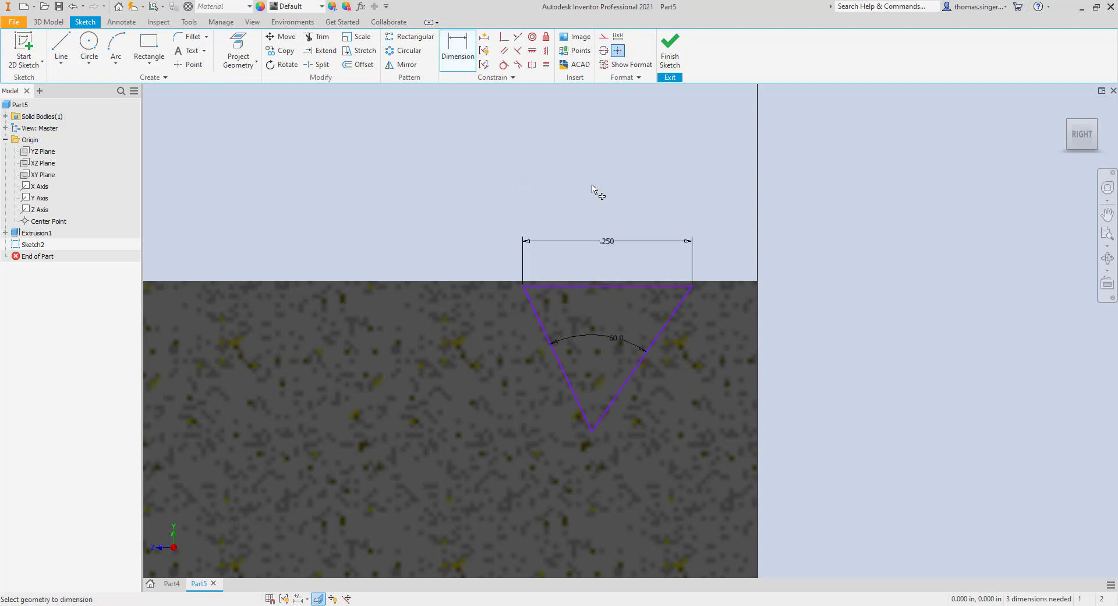
{"action": "right_click", "coordinate": [720, 245]}
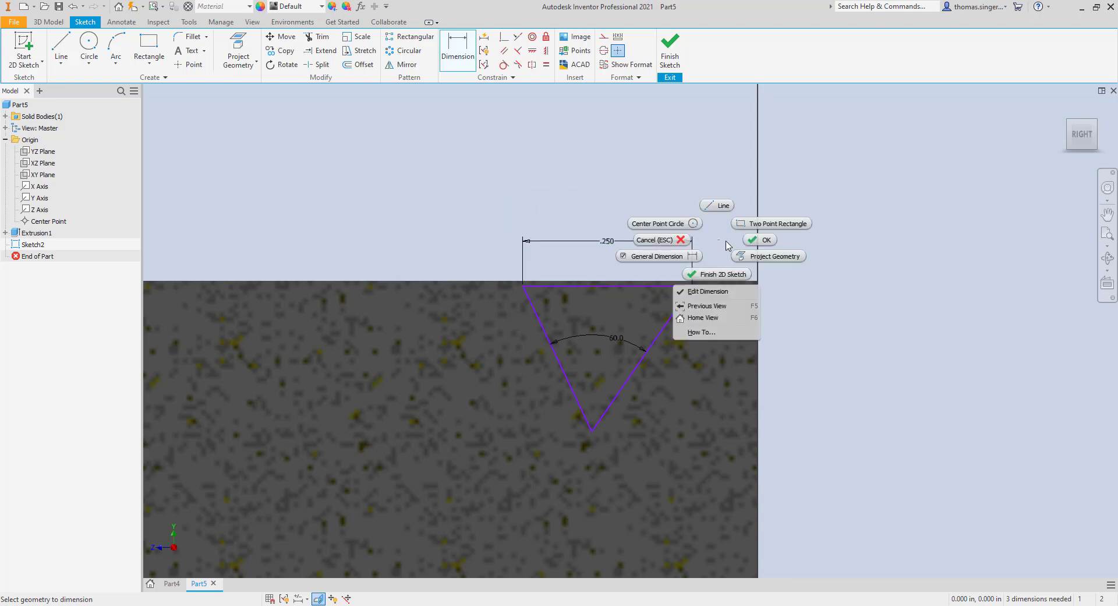
{"action": "left_click", "coordinate": [769, 242]}
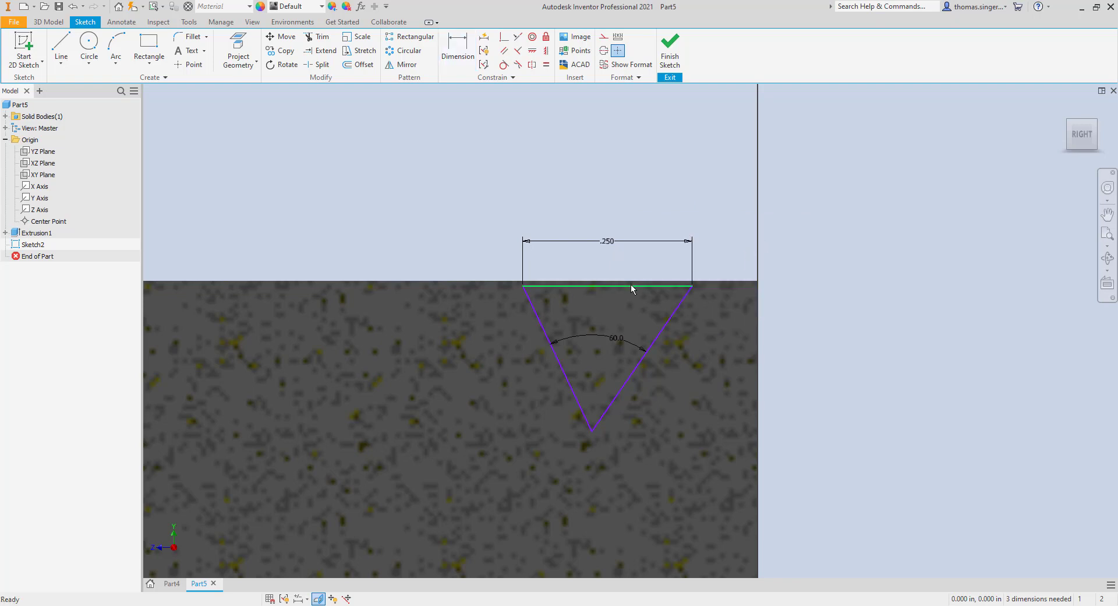
Step: Reposition the triangle so its horizontal side lies above the cylinder's upper edge and its tip stays inside the cylinder
{"action": "left_click_drag", "start_coordinate": [633, 287], "coordinate": [621, 236]}
{"action": "left_click_drag", "start_coordinate": [636, 278], "coordinate": [694, 273]}
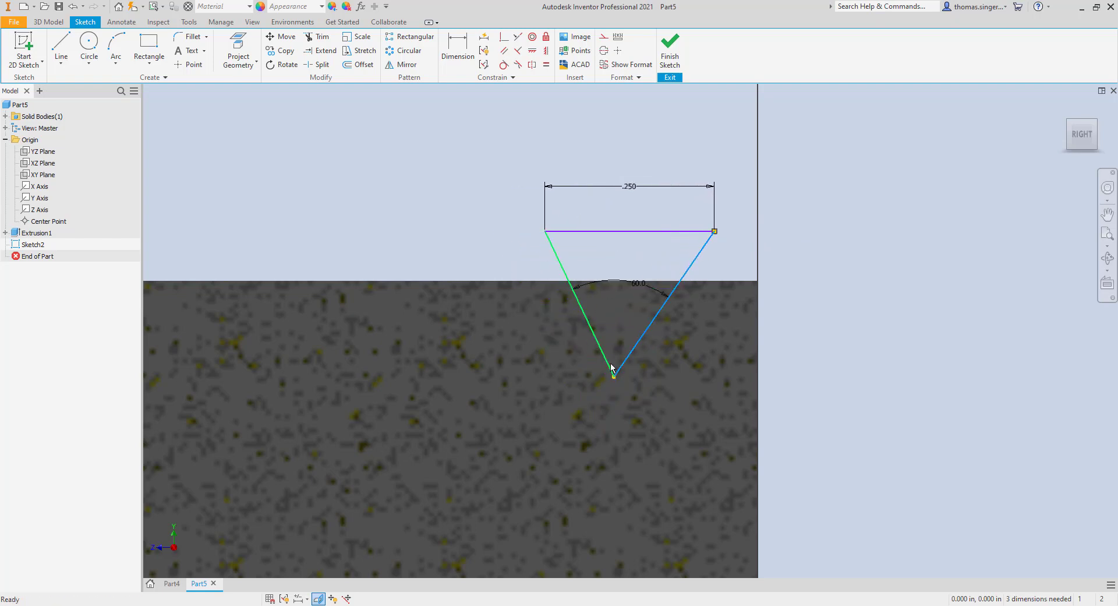
{"action": "left_click_drag", "start_coordinate": [614, 377], "coordinate": [606, 382]}
{"action": "left_click_drag", "start_coordinate": [550, 239], "coordinate": [539, 221]}
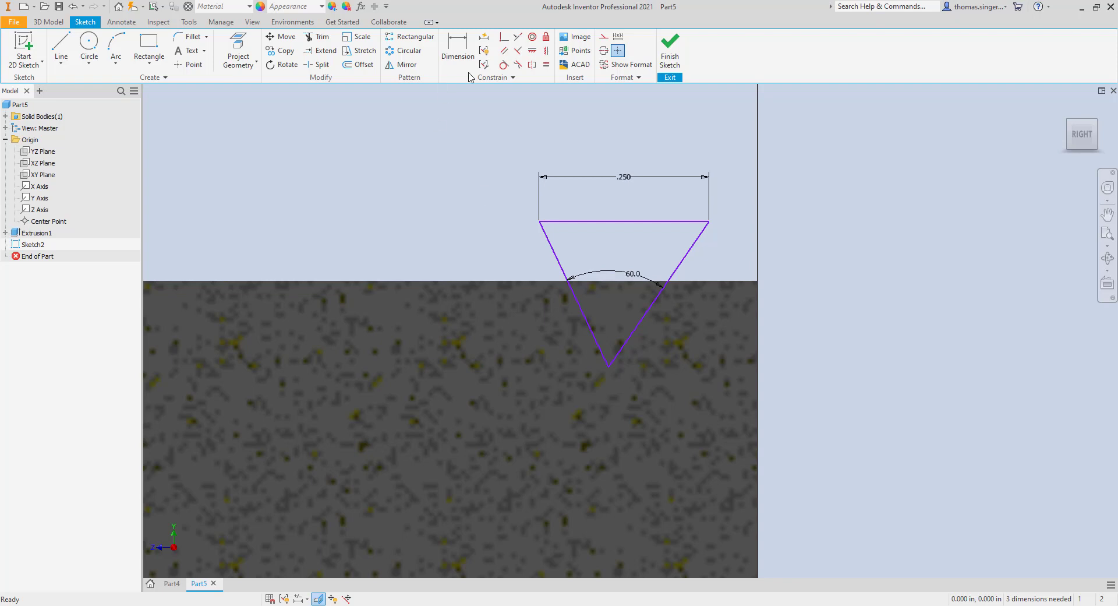
Step: Dimension the horizontal distance from the triangle's tip to the cylinder's origin-end edge and set it to .125 in
{"action": "left_click", "coordinate": [460, 52]}
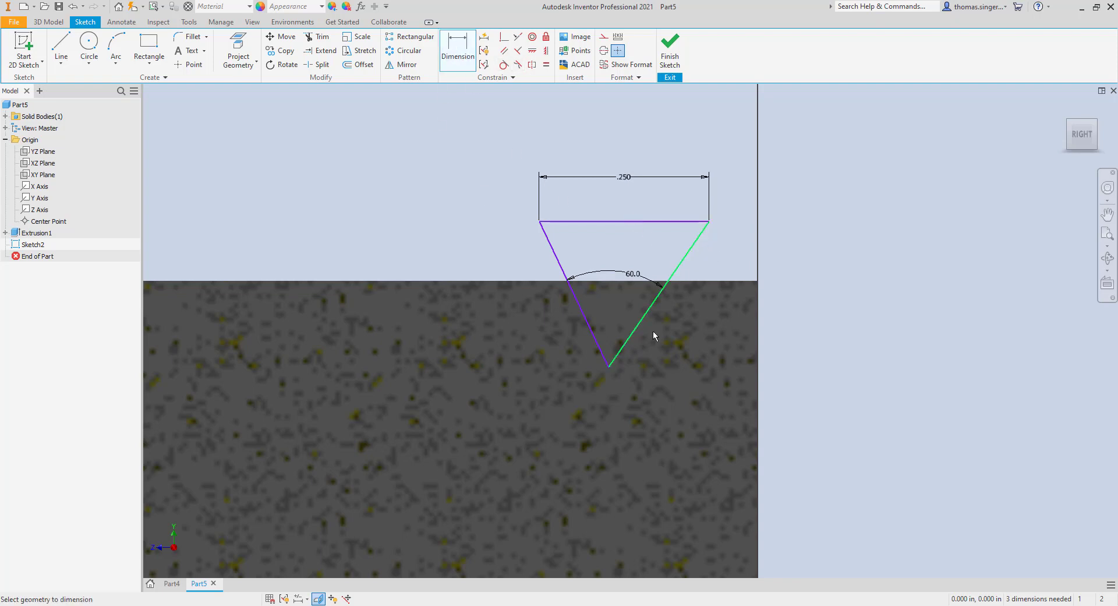
{"action": "left_click", "coordinate": [609, 369]}
{"action": "left_click", "coordinate": [749, 355]}
{"action": "left_click", "coordinate": [816, 373]}
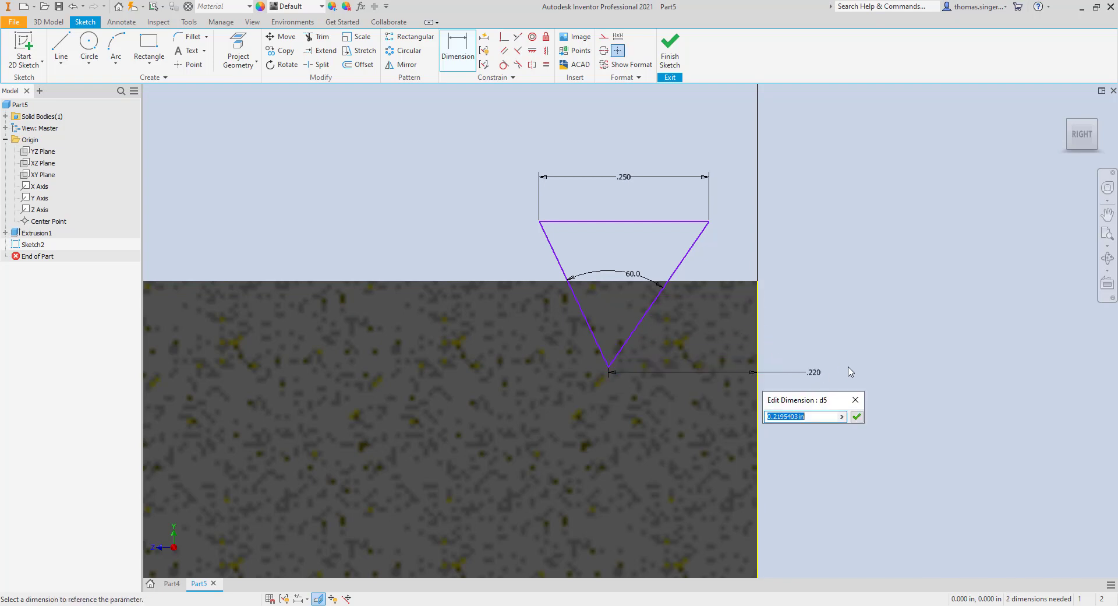
{"action": "type", "text": ".125"}
{"action": "key", "text": "Return"}
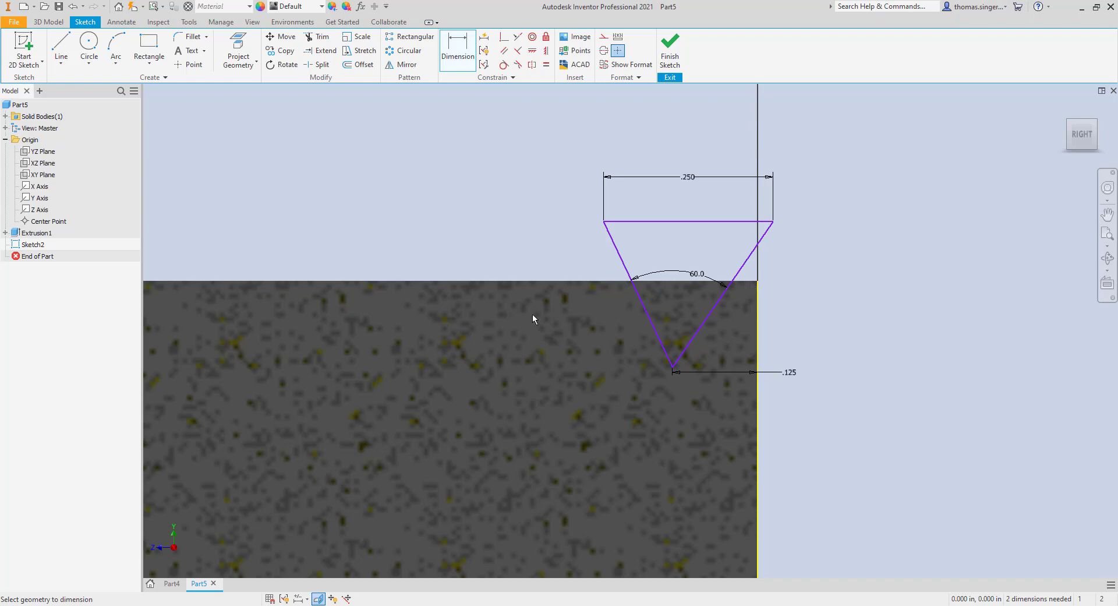
Step: Dimension the horizontal distance from the triangle's tip to its upper corner farther from the origin end and set it to .125 in
{"action": "scroll", "coordinate": [706, 317], "scroll_direction": "up", "scroll_amount": 3}
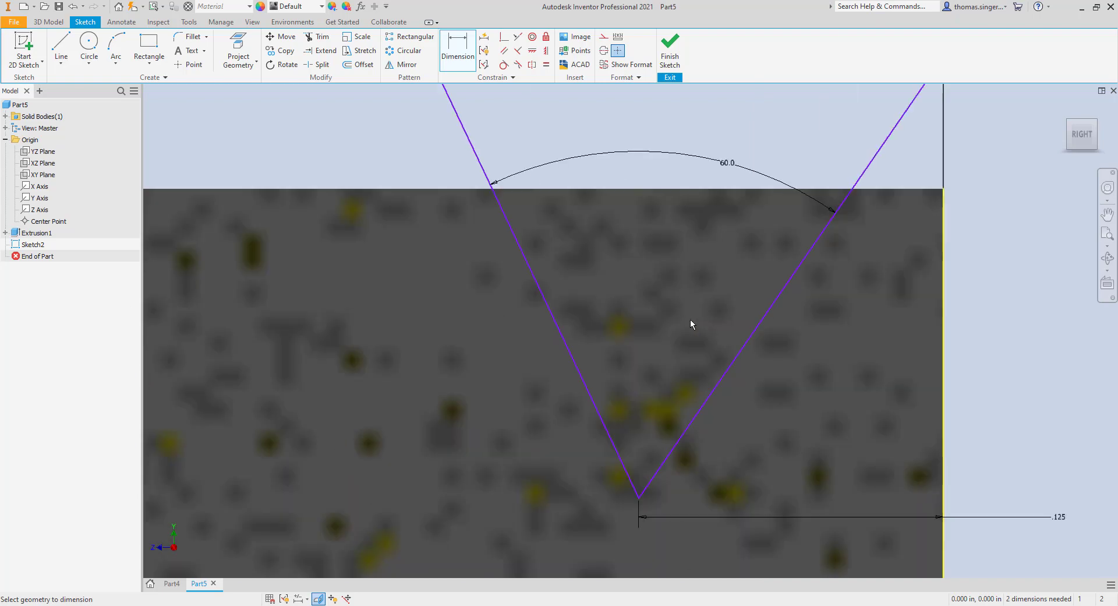
{"action": "scroll", "coordinate": [691, 324], "scroll_direction": "down", "scroll_amount": 3}
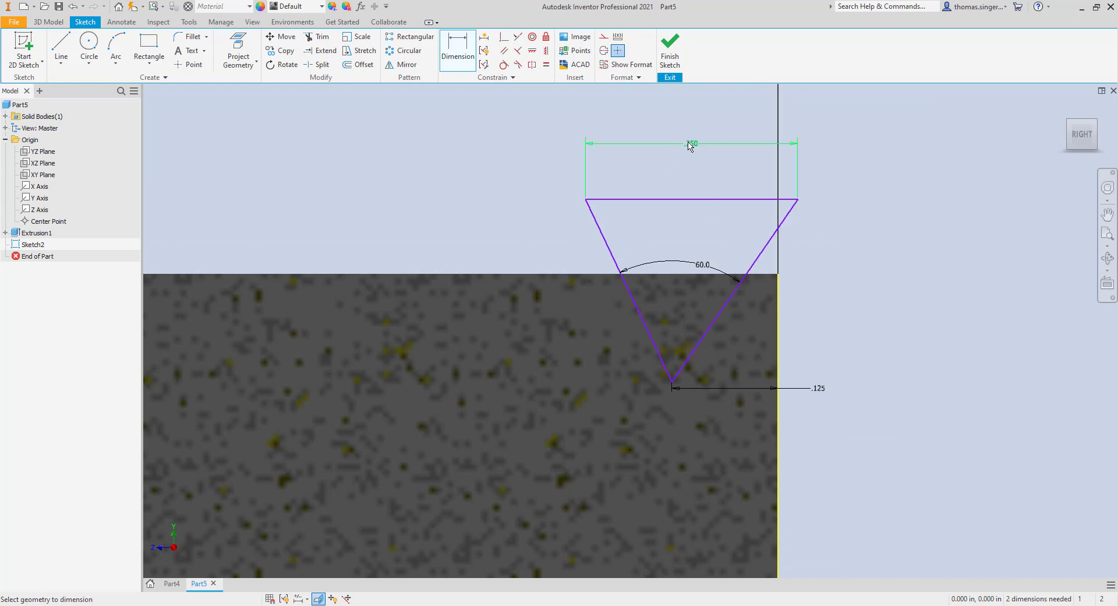
{"action": "left_click", "coordinate": [672, 382]}
{"action": "left_click", "coordinate": [586, 200]}
{"action": "left_click", "coordinate": [634, 172]}
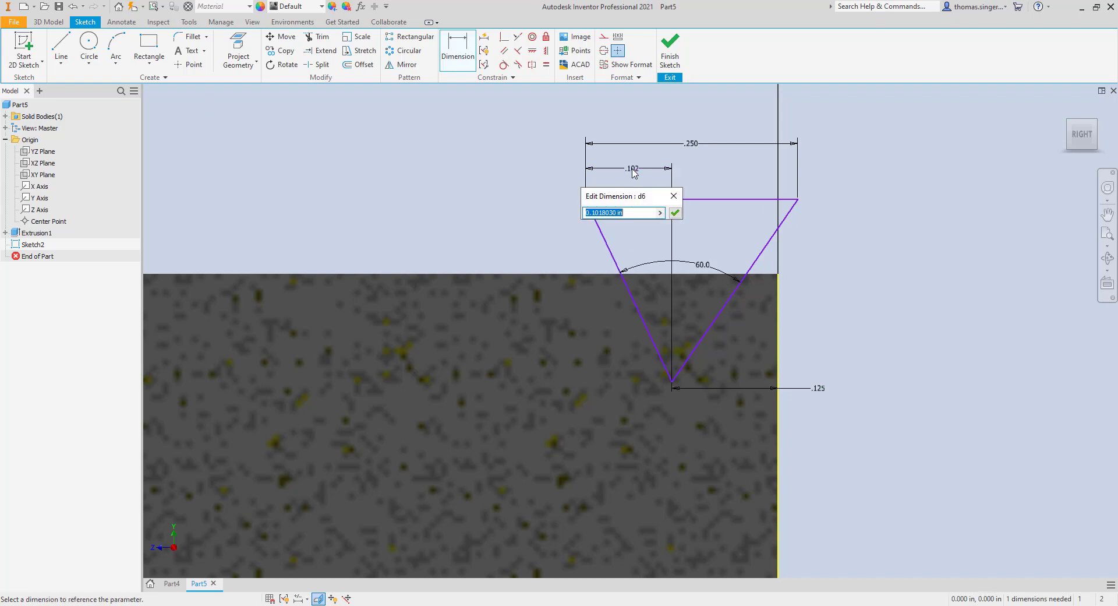
{"action": "type", "text": ".125"}
{"action": "key", "text": "Return"}
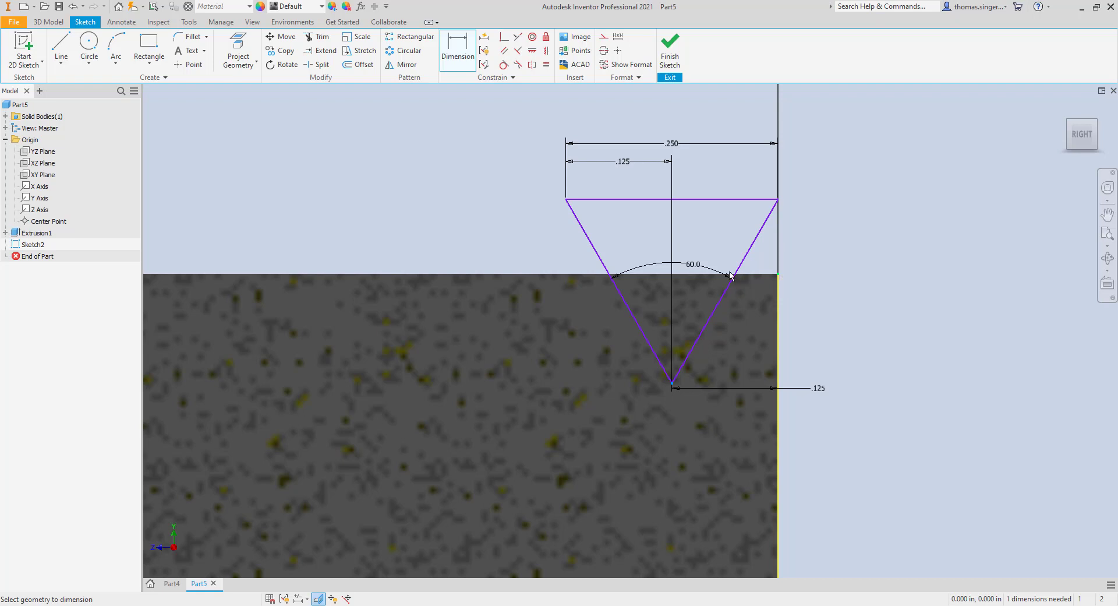
Step: Project the cylinder's upper edge into the sketch and dimension the triangle tip's depth below it as .125 in
{"action": "left_click", "coordinate": [242, 42]}
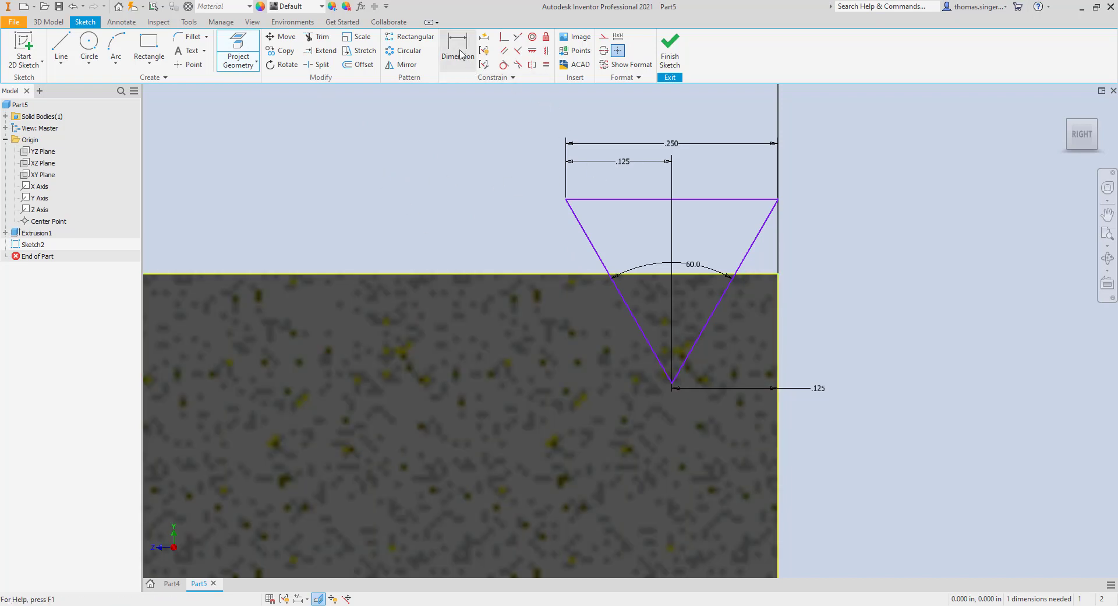
{"action": "left_click", "coordinate": [467, 70]}
{"action": "left_click", "coordinate": [673, 385]}
{"action": "left_click", "coordinate": [778, 285]}
{"action": "left_click", "coordinate": [823, 326]}
{"action": "type", "text": ".125"}
{"action": "key", "text": "Return"}
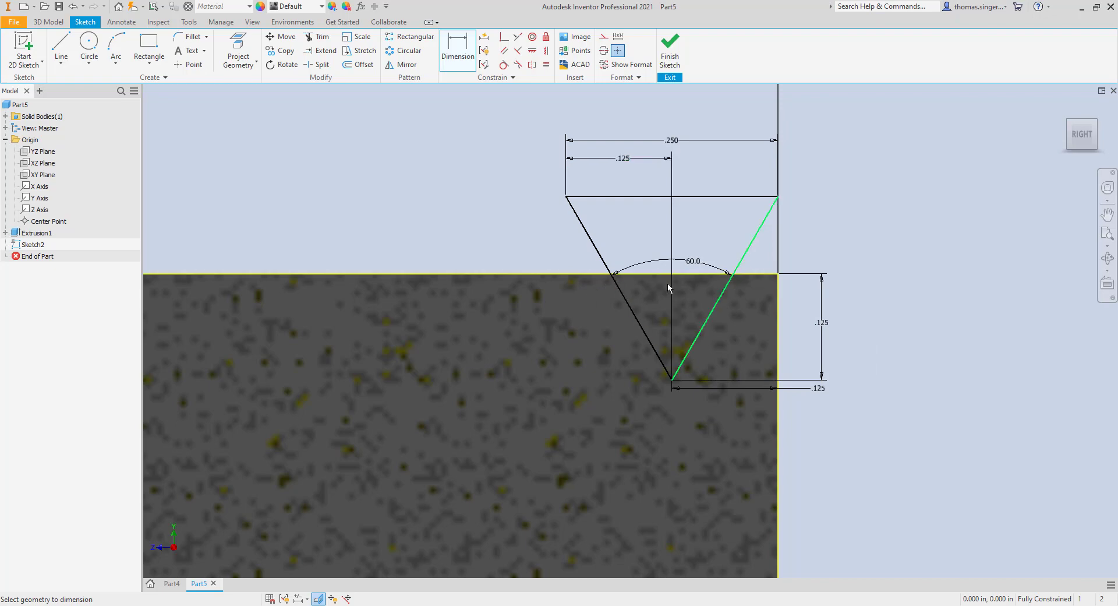
Step: Check the triangle's placement on the cylinder in the isometric home view and finish the sketch
{"action": "mouse_move", "coordinate": [1073, 125]}
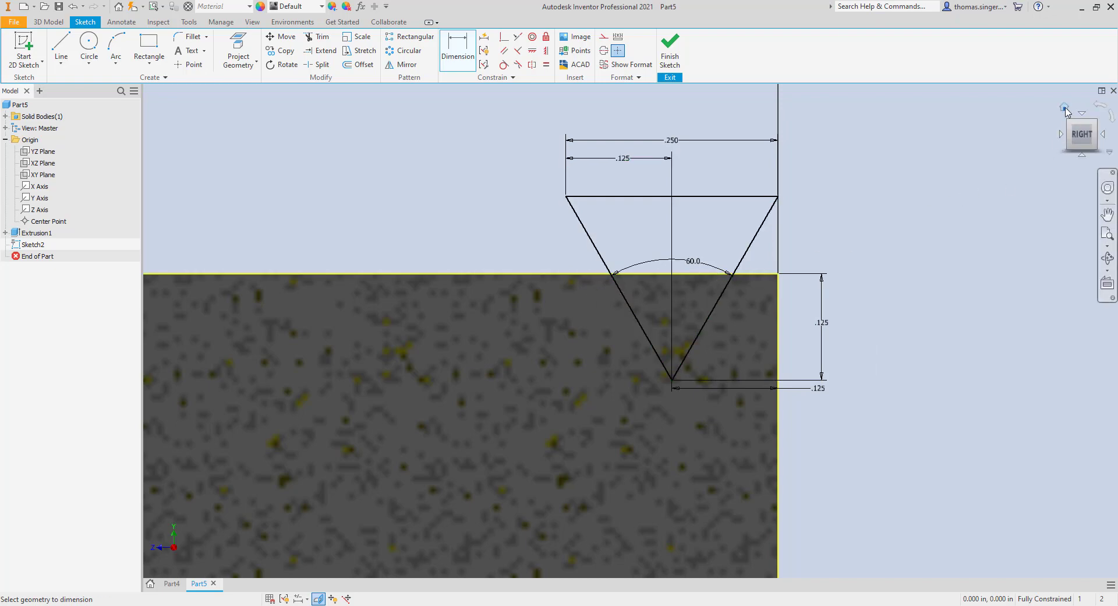
{"action": "left_click", "coordinate": [1064, 107]}
{"action": "scroll", "coordinate": [827, 158], "scroll_direction": "up", "scroll_amount": 3}
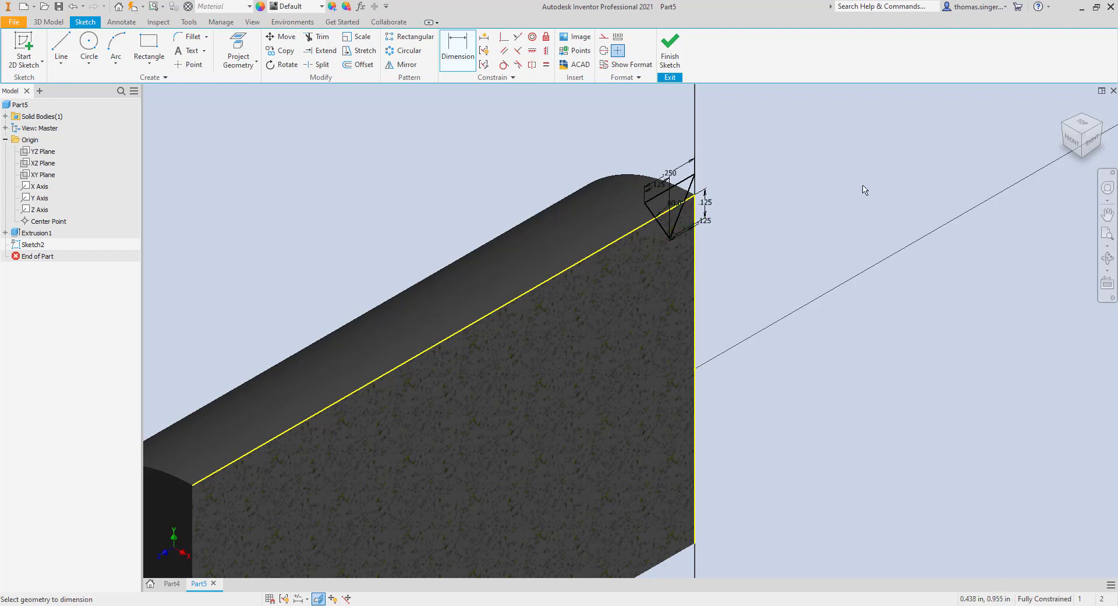
{"action": "left_click", "coordinate": [1084, 139]}
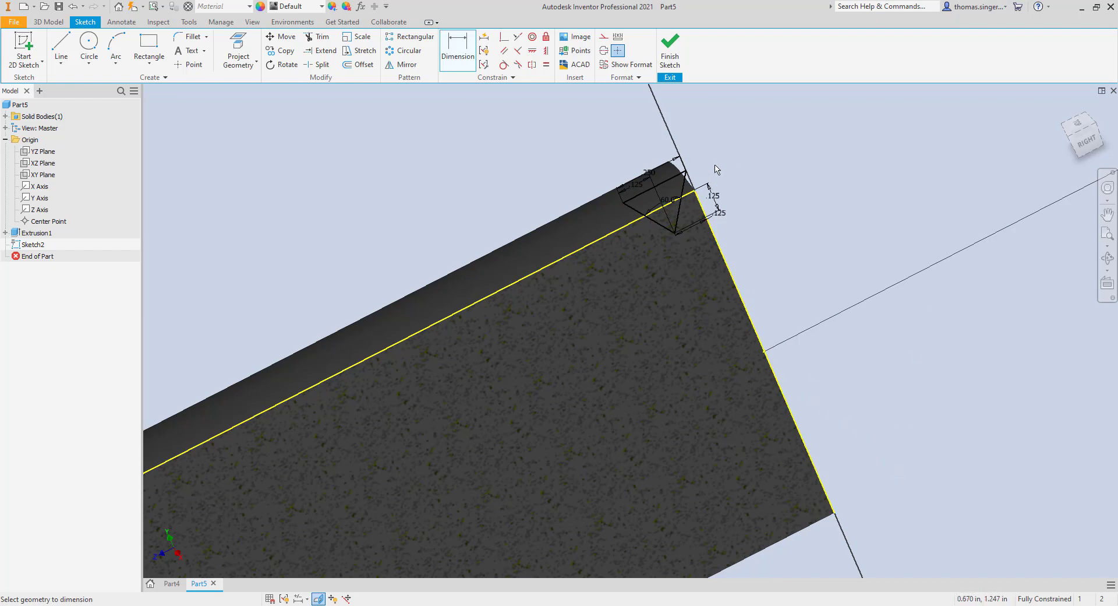
{"action": "left_click", "coordinate": [1081, 143]}
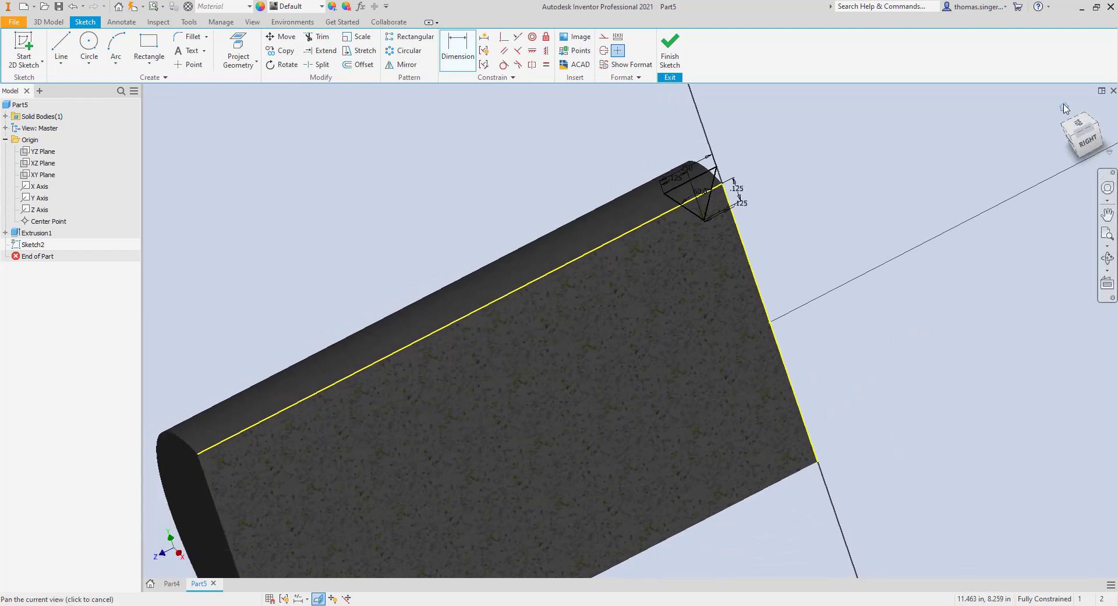
{"action": "left_click", "coordinate": [494, 328]}
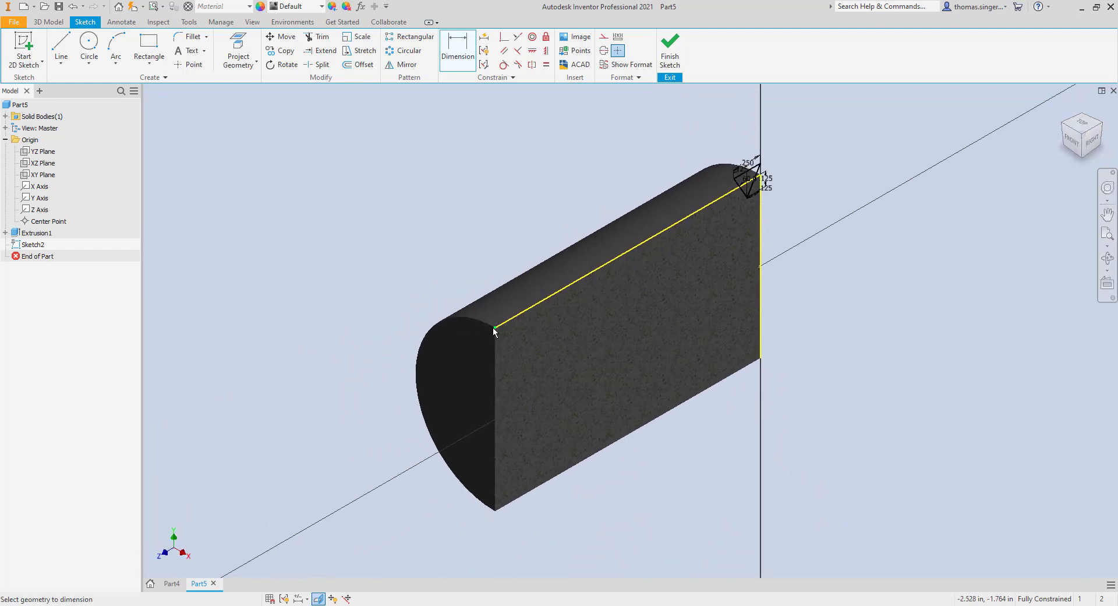
{"action": "mouse_move", "coordinate": [494, 331]}
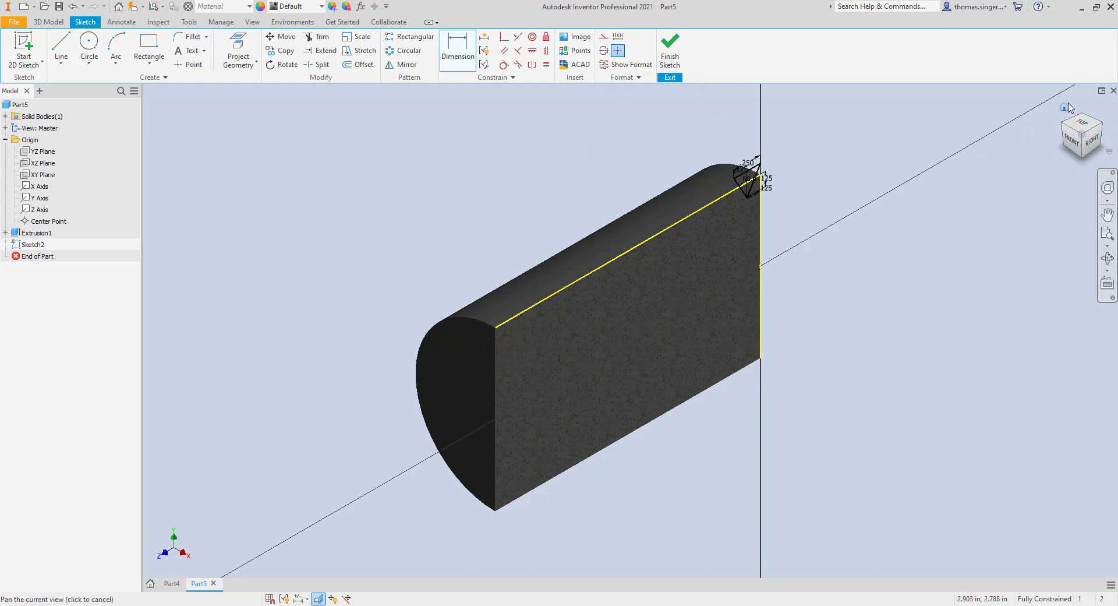
{"action": "left_click", "coordinate": [669, 44]}
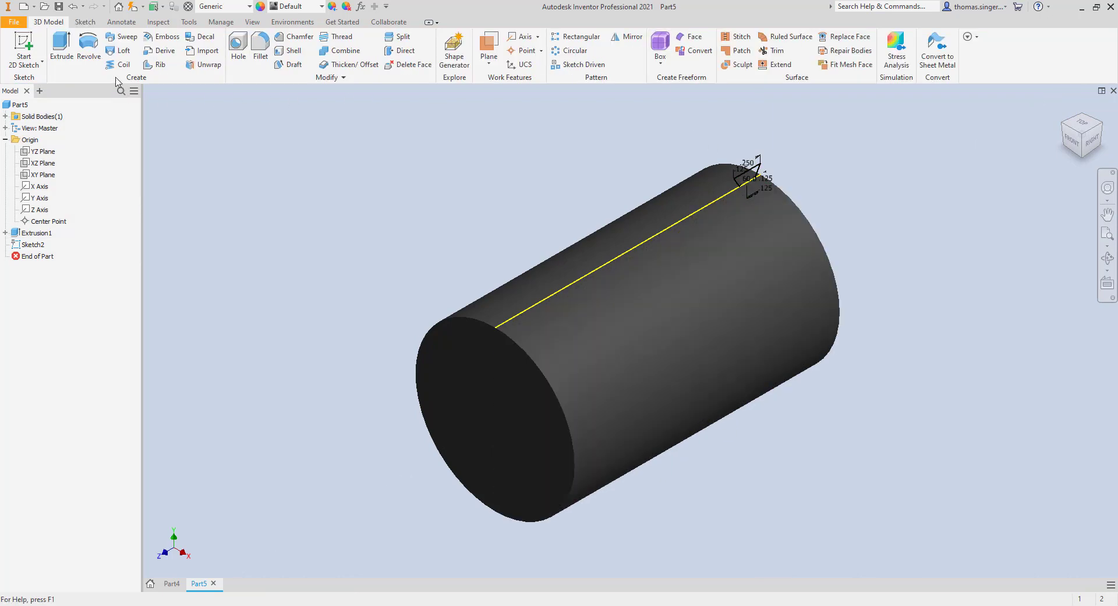
Step: Create a work axis through the centre of the cylinder from its curved face
{"action": "left_click", "coordinate": [120, 65]}
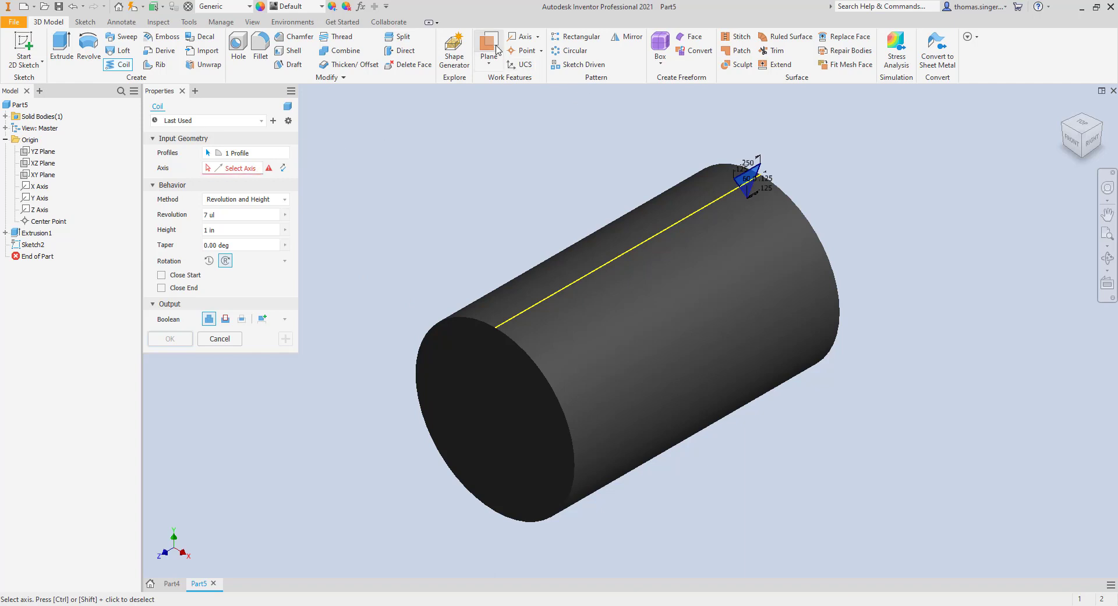
{"action": "left_click", "coordinate": [525, 40]}
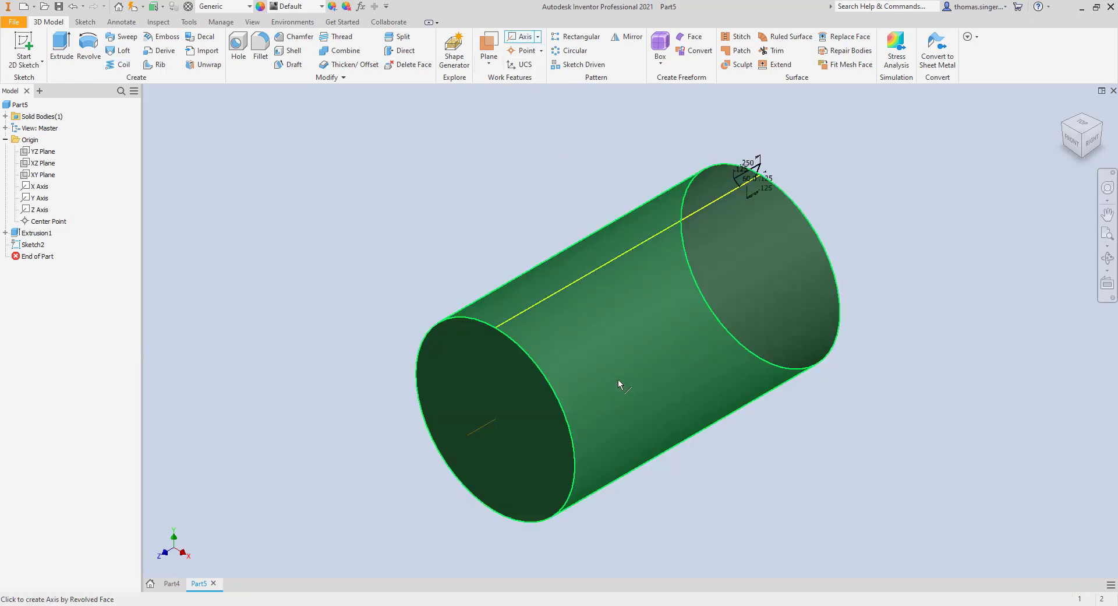
{"action": "left_click", "coordinate": [619, 383]}
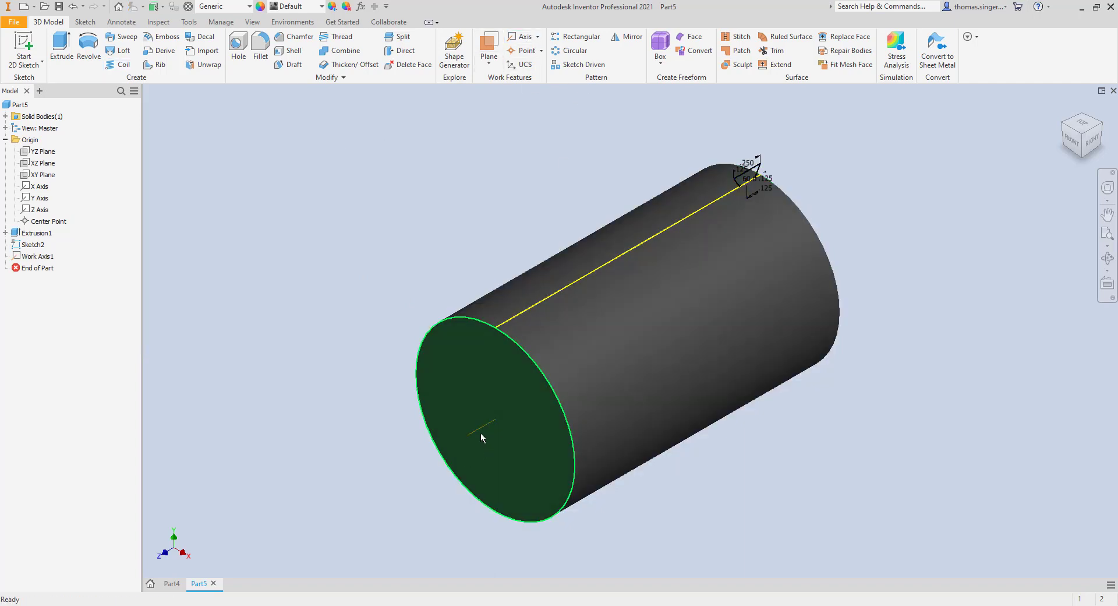
Step: Start a coil of the triangular profile around the cylinder's work axis and set its height to 2.5 in
{"action": "left_click", "coordinate": [118, 64]}
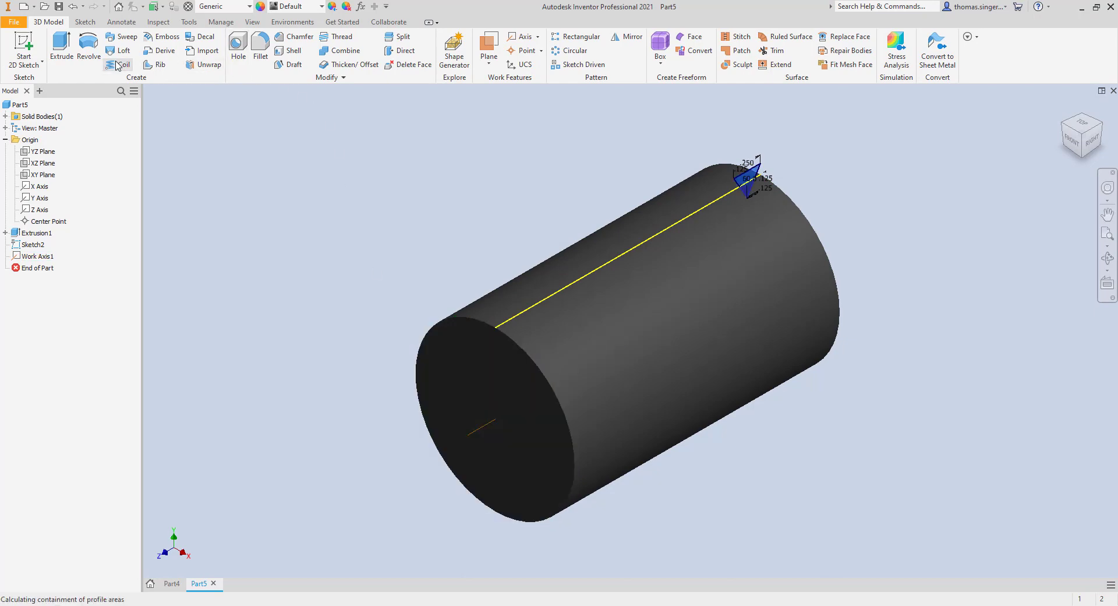
{"action": "left_click", "coordinate": [481, 431]}
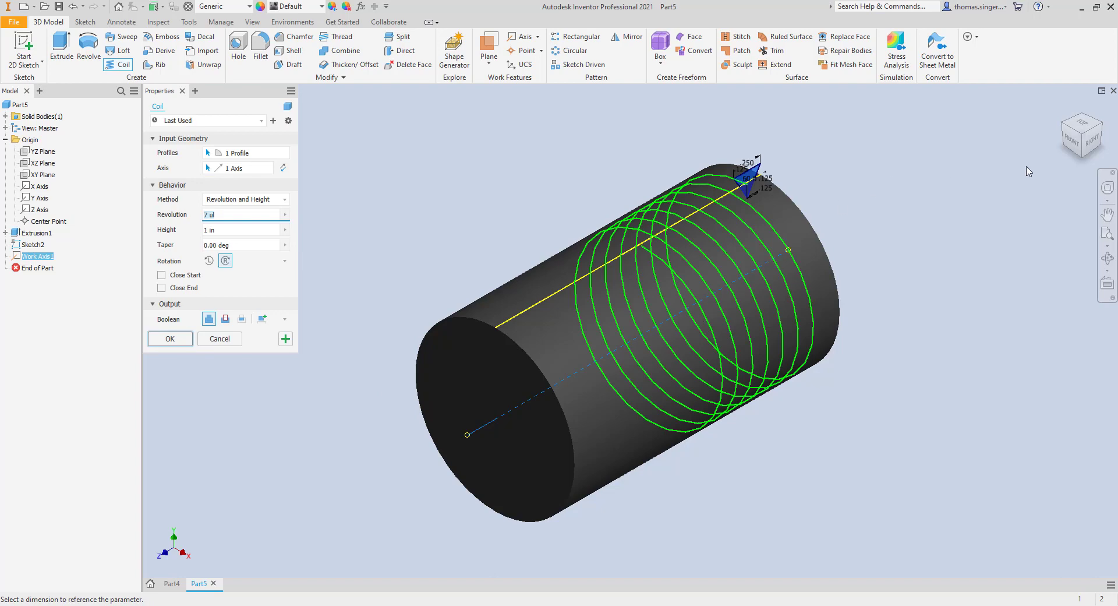
{"action": "middle_click_drag", "start_coordinate": [628, 332], "coordinate": [693, 324], "text": "shift"}
{"action": "left_click", "coordinate": [241, 228]}
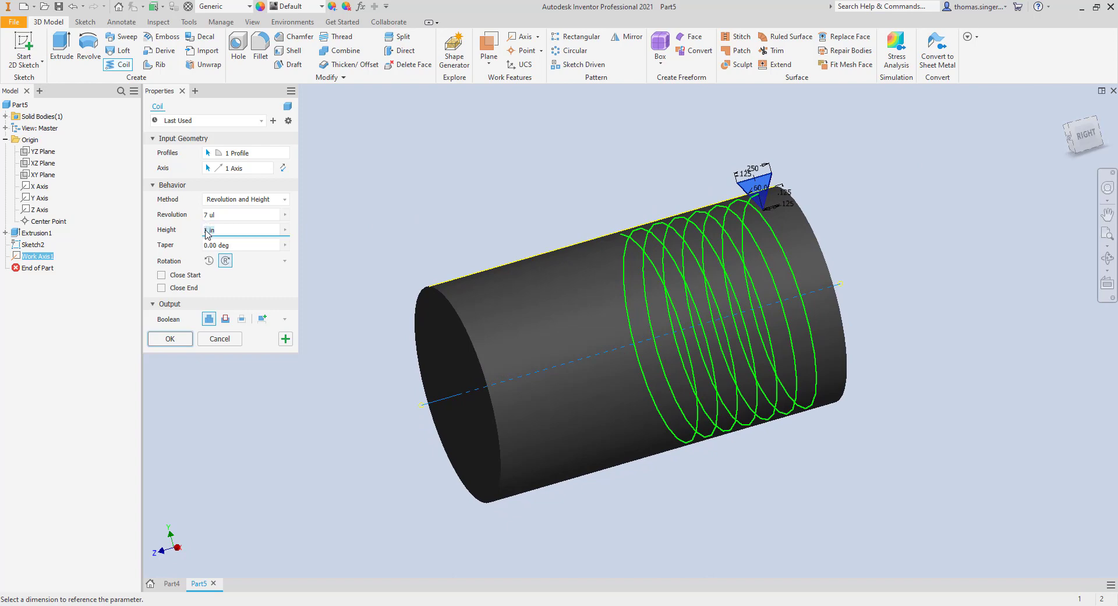
{"action": "type", "text": "2.5"}
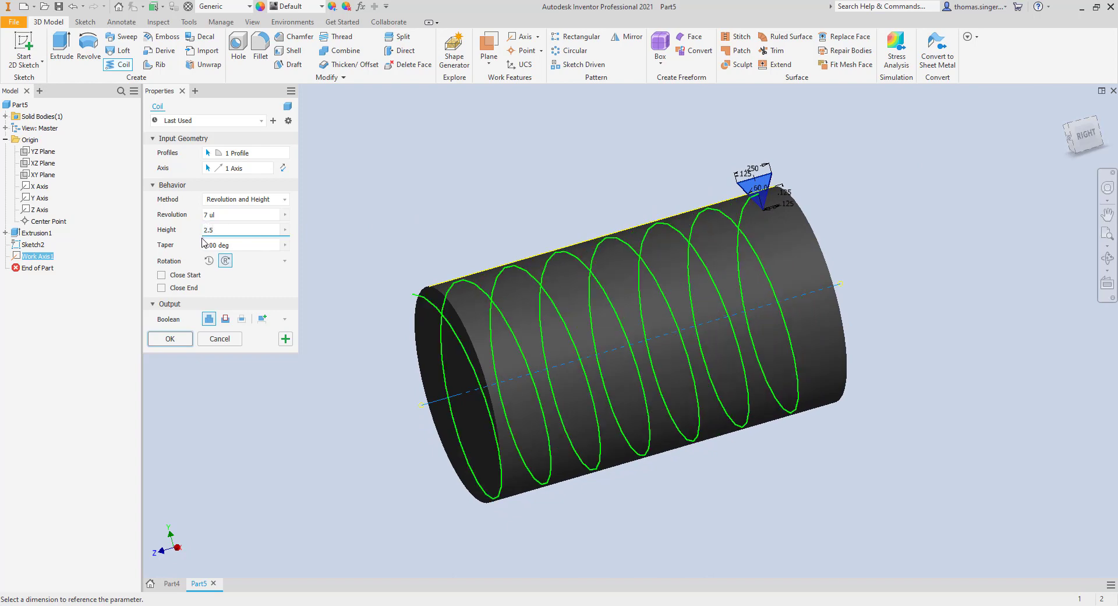
Step: Set the coil to 25 revolutions with the Cut operation and try to create it
{"action": "left_click", "coordinate": [207, 215]}
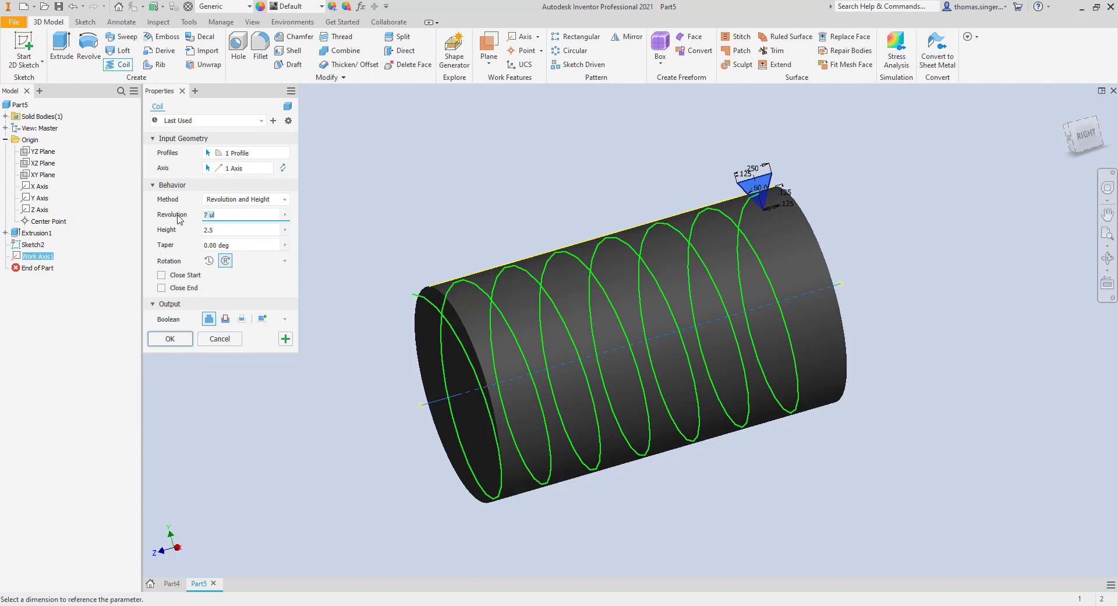
{"action": "type", "text": "25"}
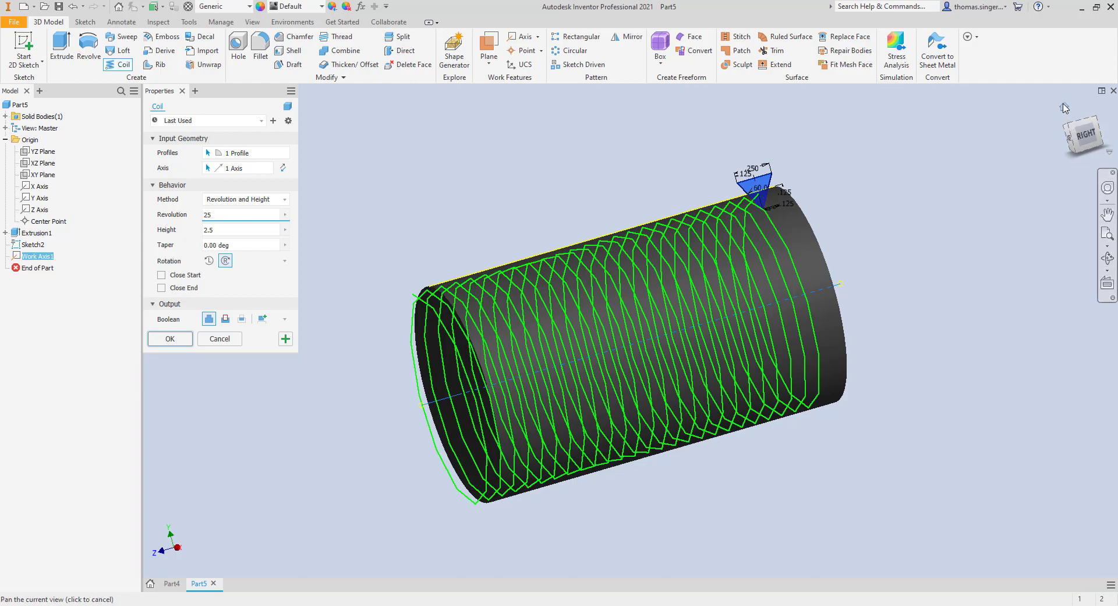
{"action": "left_click", "coordinate": [1065, 108]}
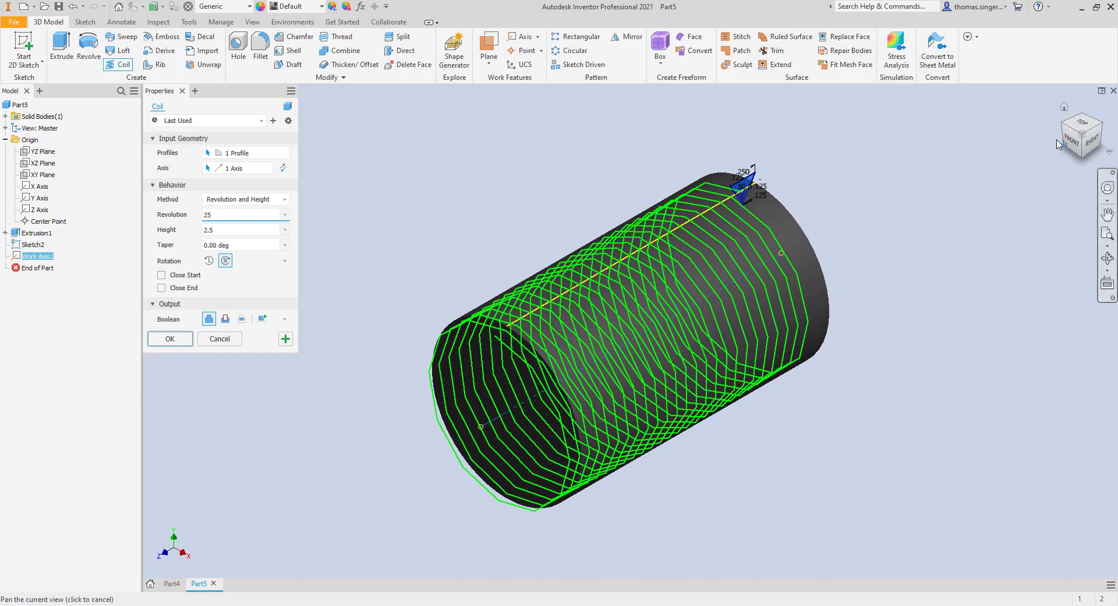
{"action": "mouse_move", "coordinate": [1059, 128]}
{"action": "left_mouse_down"}
{"action": "mouse_move", "coordinate": [1083, 143]}
{"action": "mouse_move", "coordinate": [1073, 127]}
{"action": "left_mouse_up"}
{"action": "left_click", "coordinate": [1064, 108]}
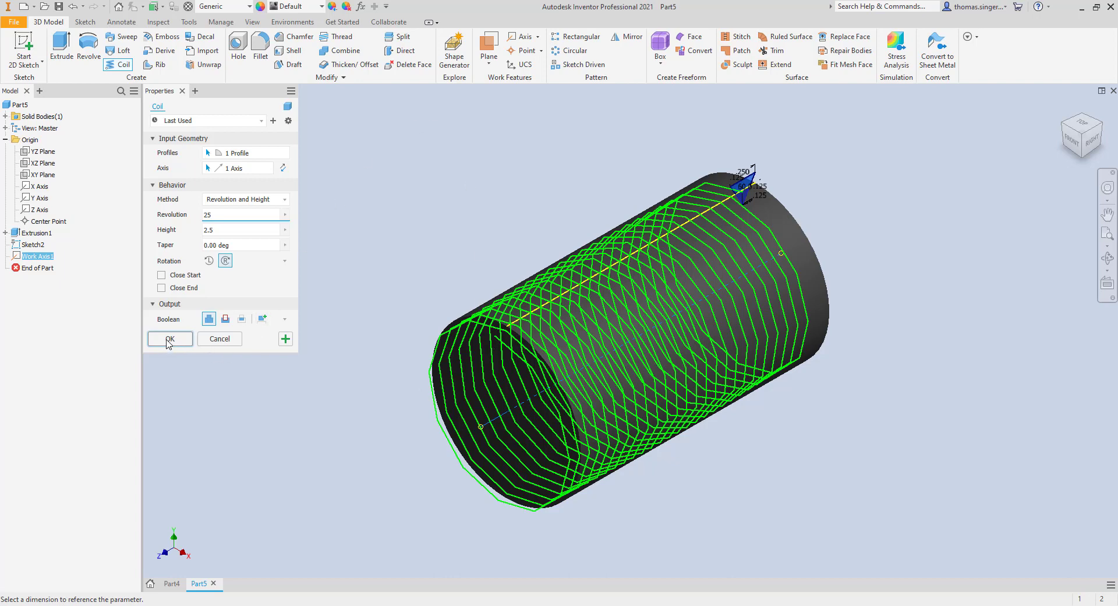
{"action": "left_click", "coordinate": [225, 319]}
{"action": "left_click", "coordinate": [170, 339]}
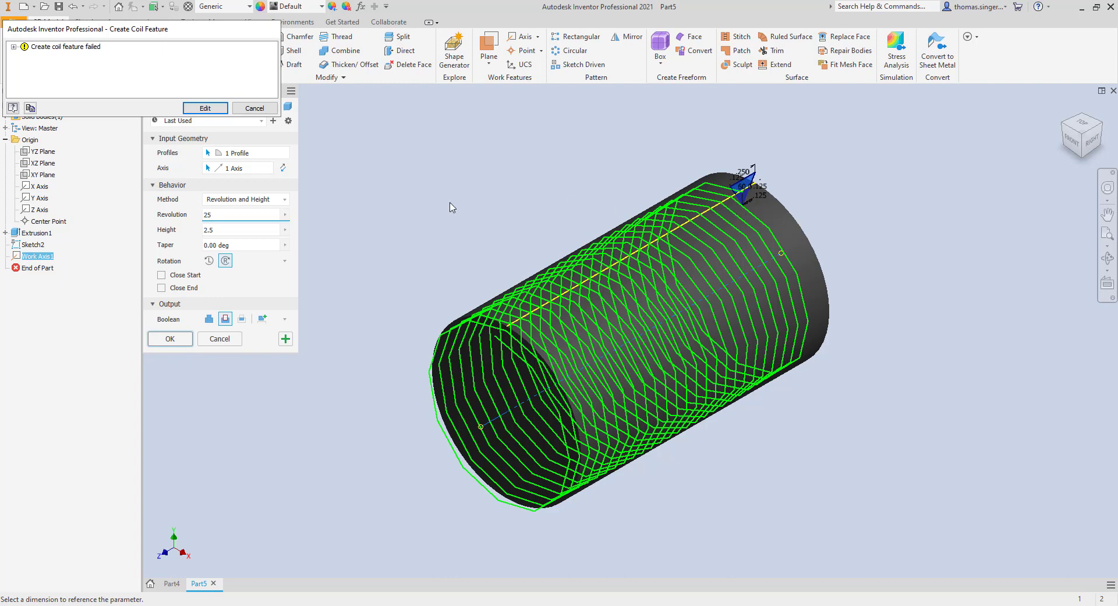
Step: Try to create the coil cut with 20 revolutions, and cancel the feature
{"action": "left_click", "coordinate": [204, 109]}
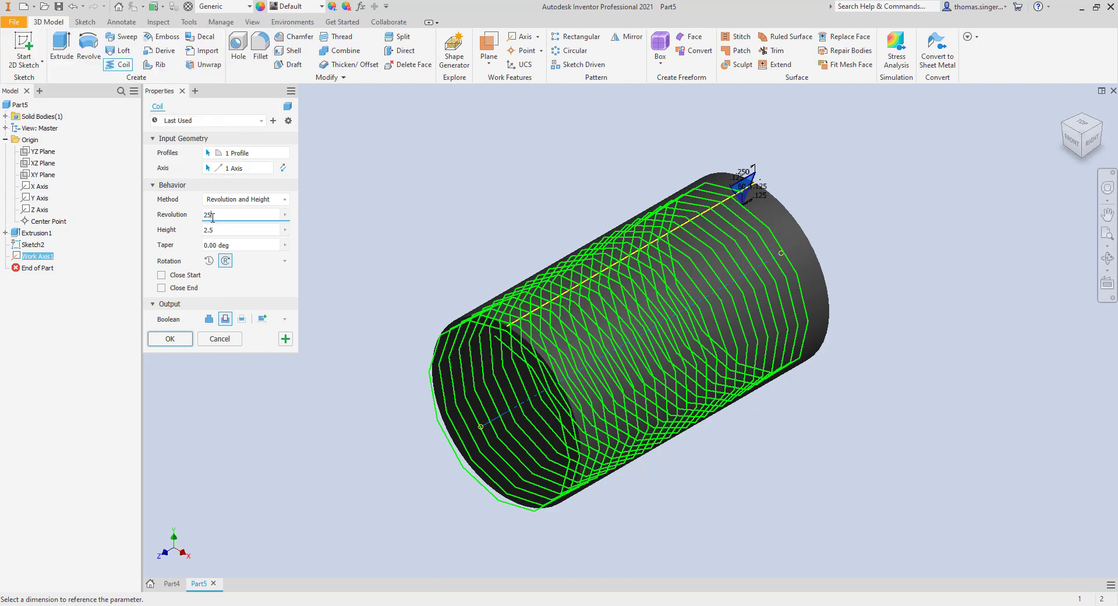
{"action": "type", "text": "20"}
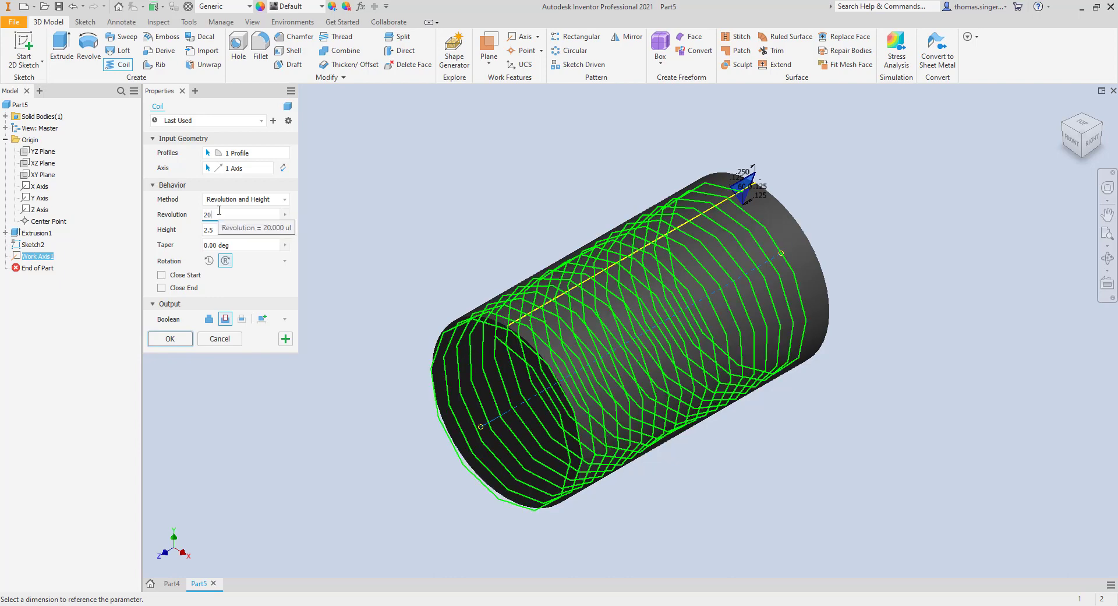
{"action": "left_click", "coordinate": [170, 339]}
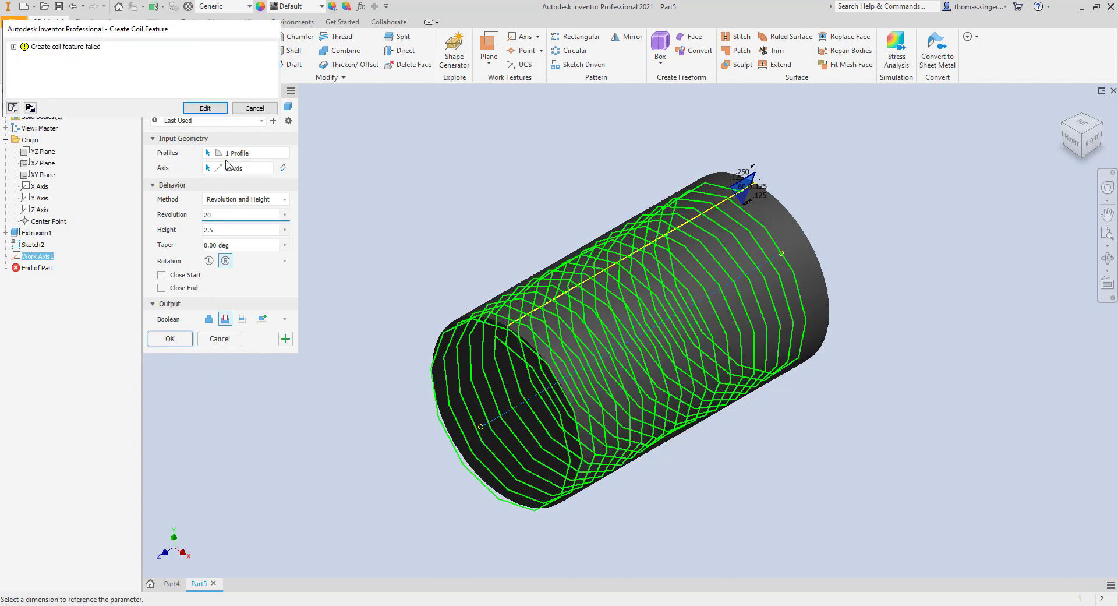
{"action": "left_click", "coordinate": [255, 108]}
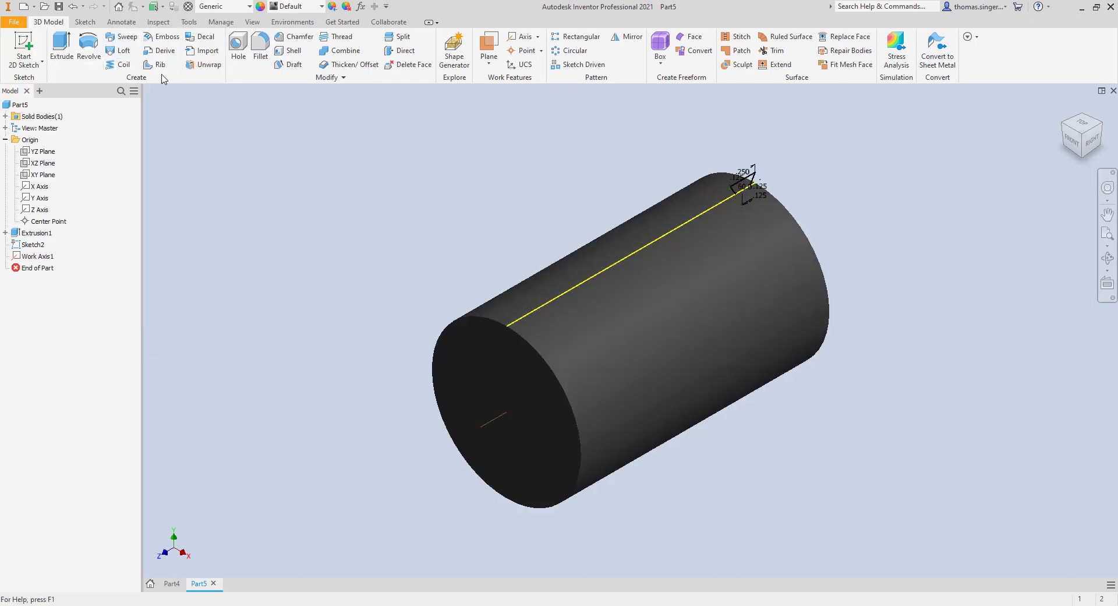
Step: Cut the triangular profile into the cylinder as a coil around the work axis with 15 revolutions
{"action": "left_click", "coordinate": [119, 64]}
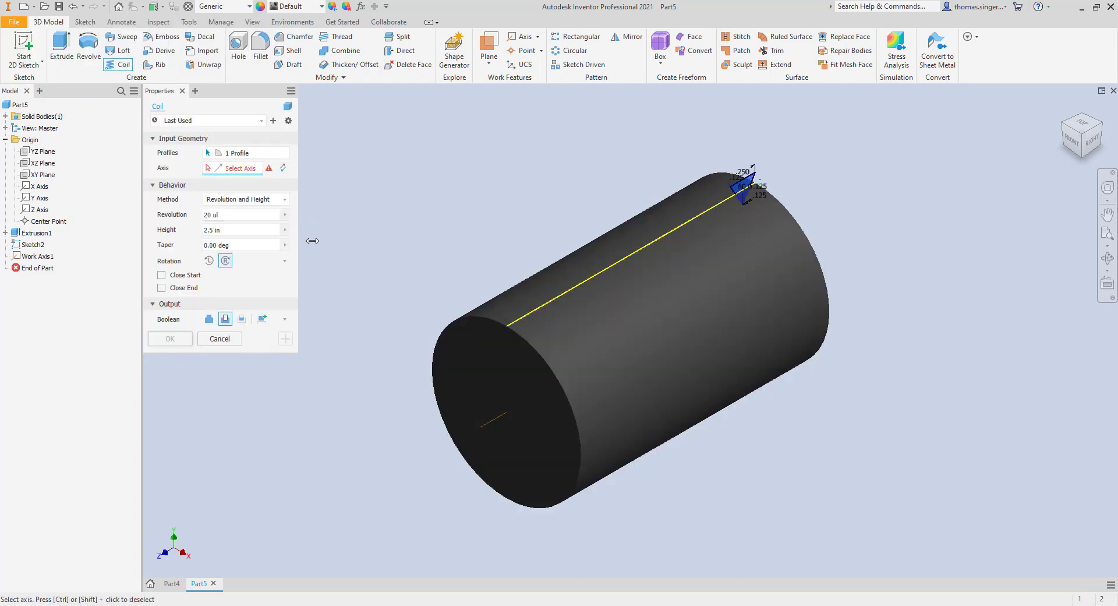
{"action": "left_click", "coordinate": [489, 423]}
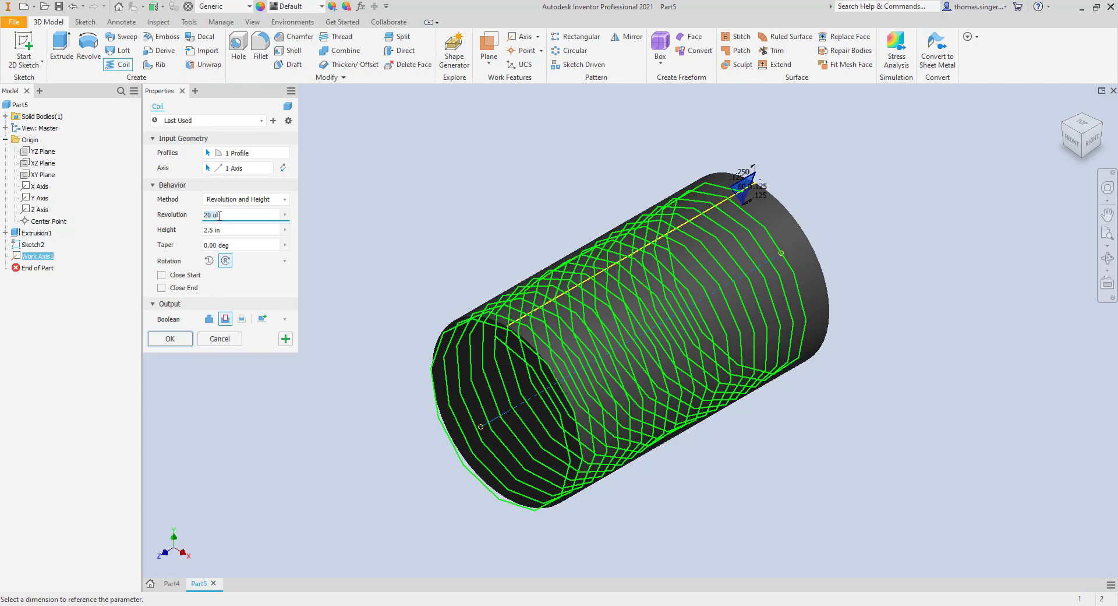
{"action": "type", "text": "15"}
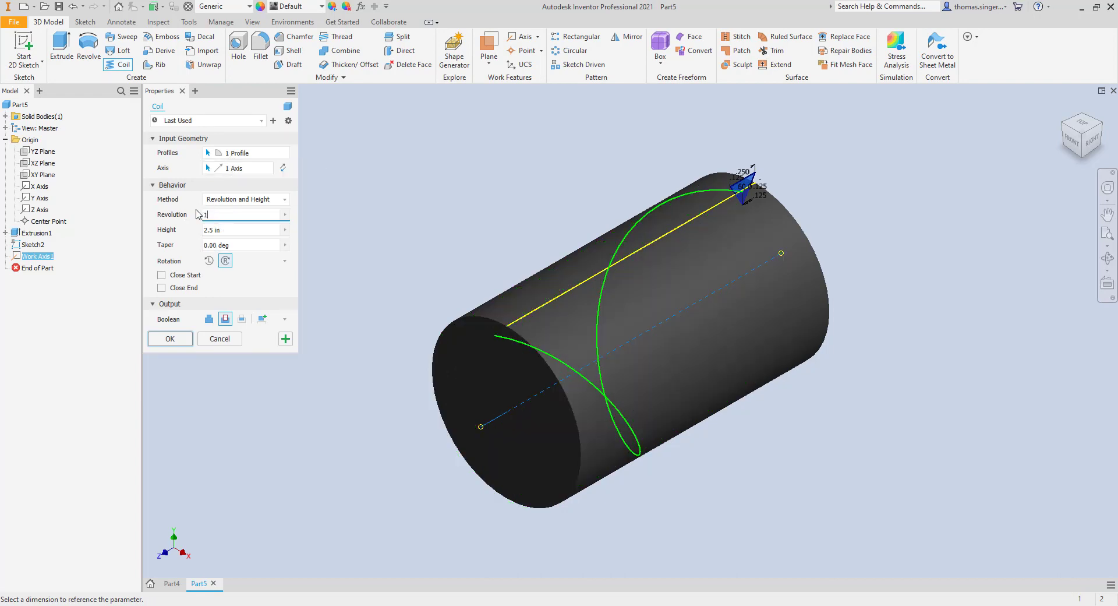
{"action": "left_click", "coordinate": [1093, 148]}
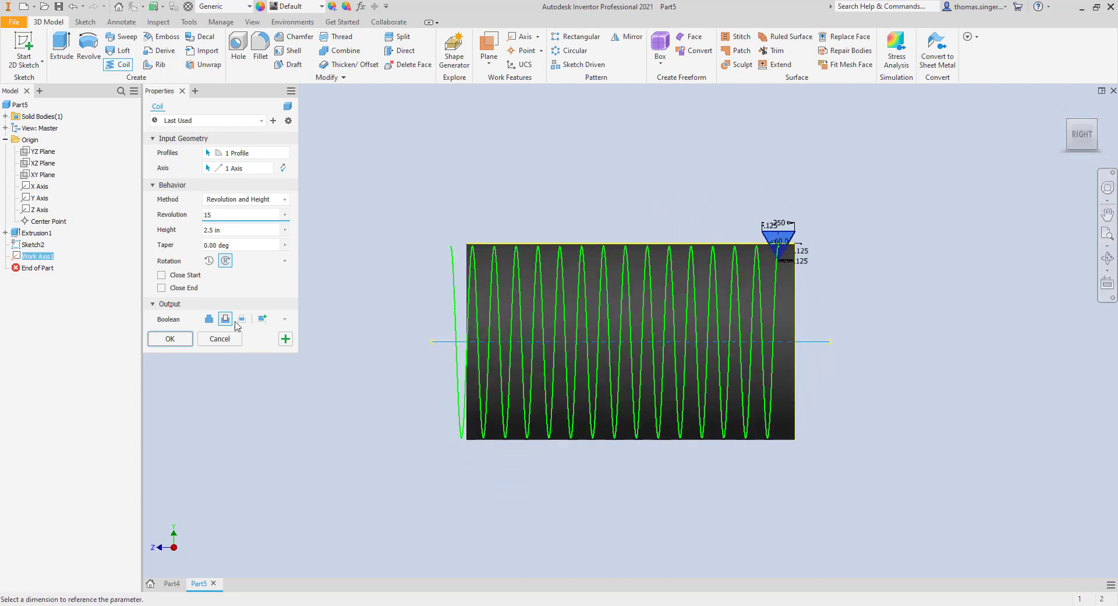
{"action": "left_click", "coordinate": [171, 339]}
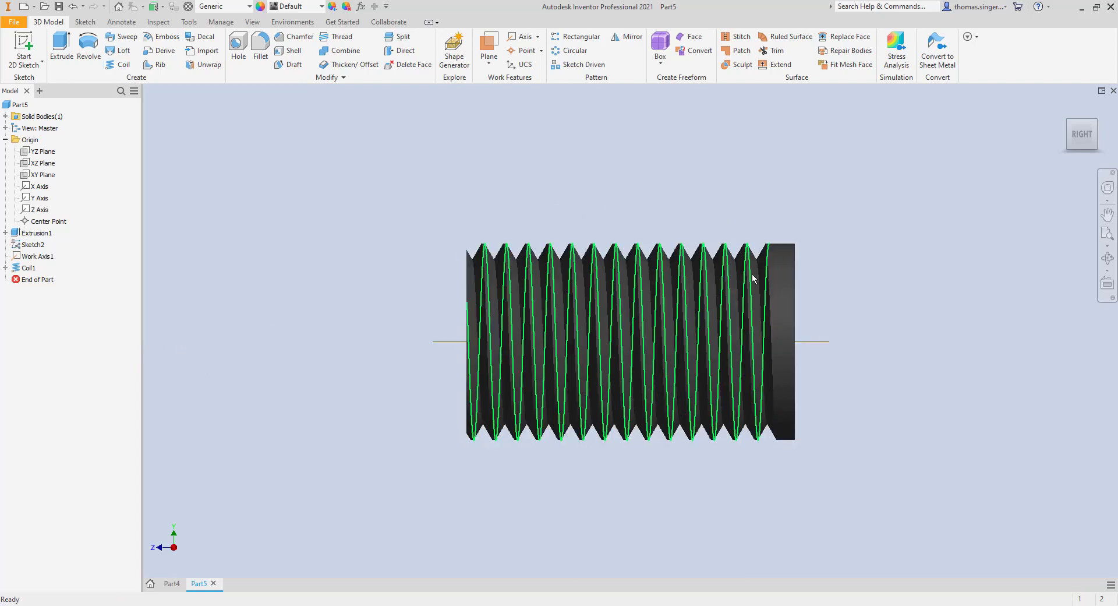
Step: Examine the cut thread's profile up close from the side and the threaded cylinder from several angles, including both ends
{"action": "scroll", "coordinate": [777, 250], "scroll_direction": "up", "scroll_amount": 5}
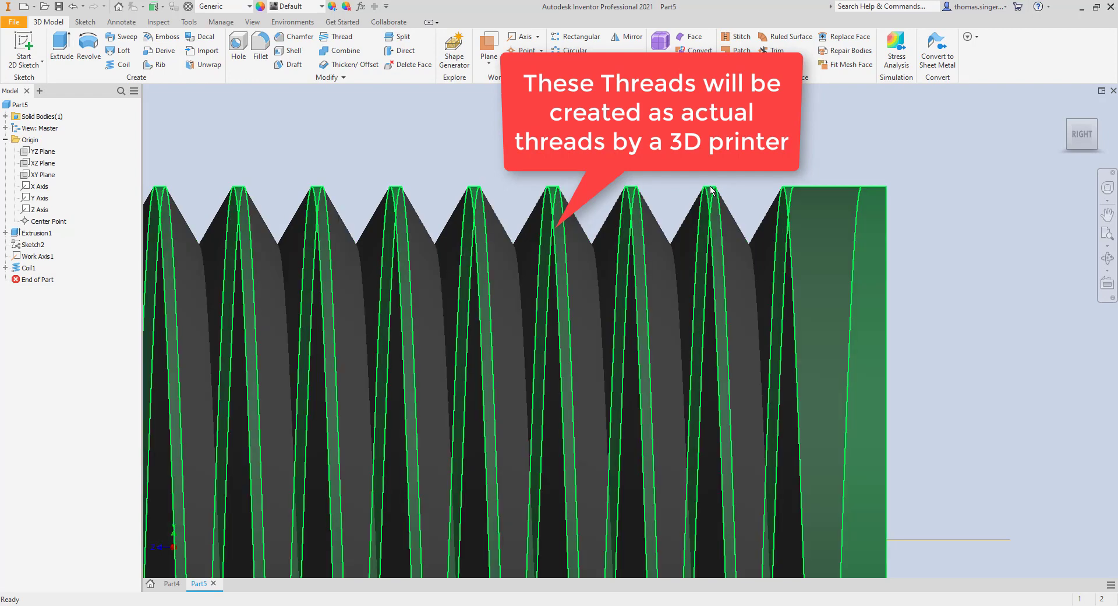
{"action": "scroll", "coordinate": [748, 245], "scroll_direction": "up", "scroll_amount": 5}
{"action": "scroll", "coordinate": [740, 241], "scroll_direction": "down", "scroll_amount": 10}
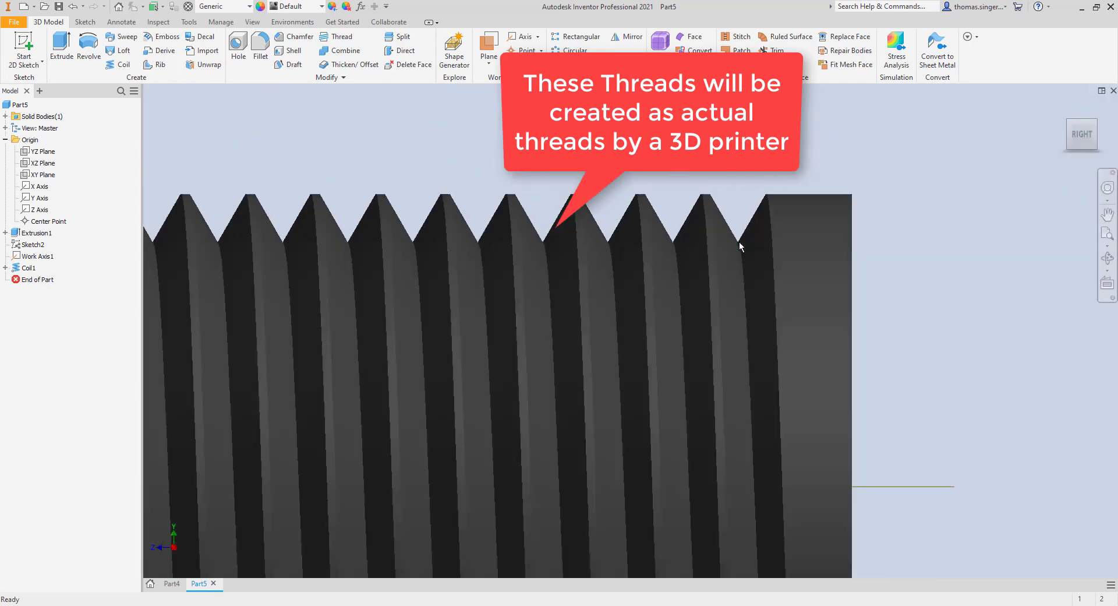
{"action": "scroll", "coordinate": [739, 241], "scroll_direction": "up", "scroll_amount": 3}
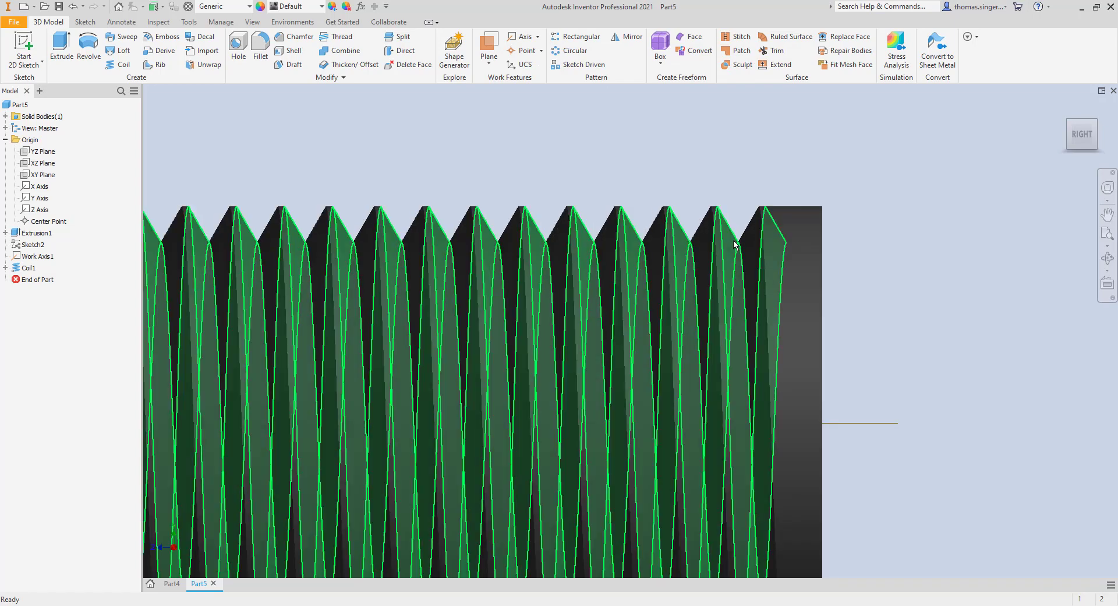
{"action": "left_click", "coordinate": [1066, 110]}
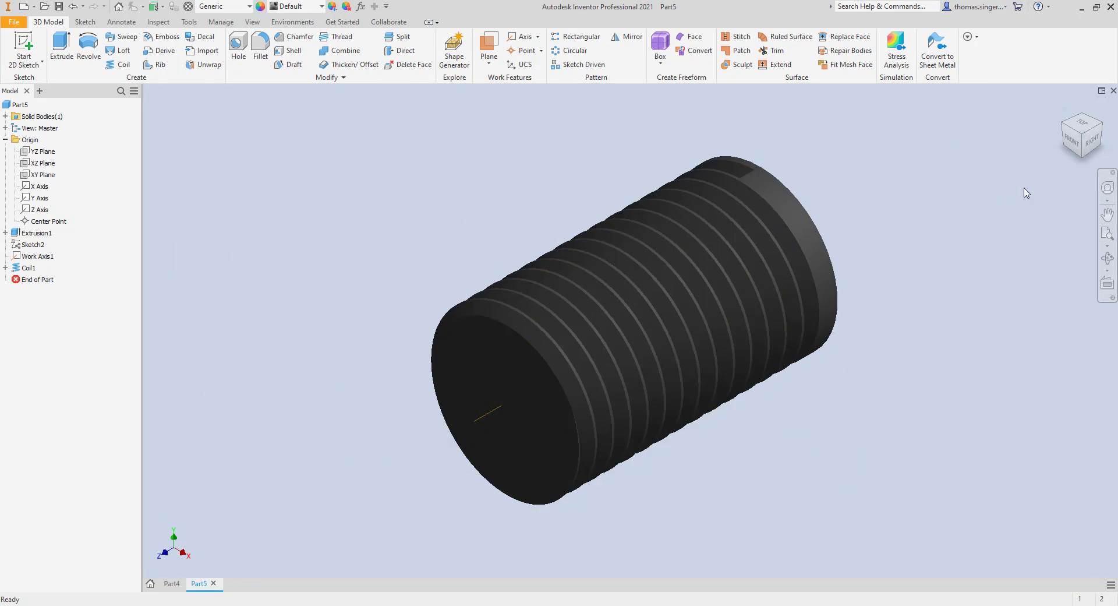
{"action": "left_click_drag", "start_coordinate": [1086, 141], "coordinate": [1079, 170]}
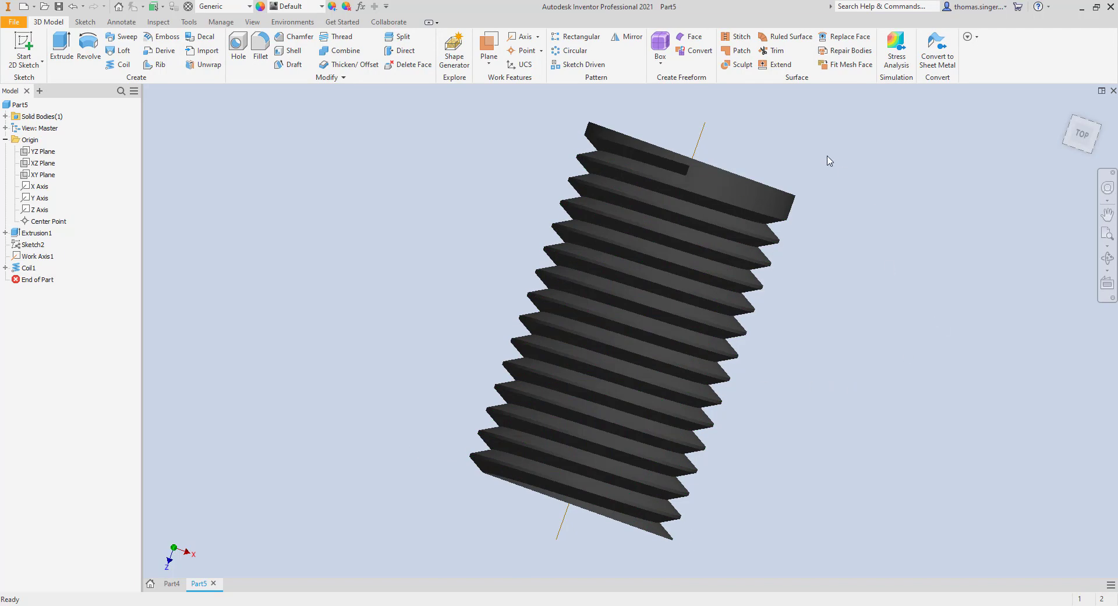
{"action": "left_click_drag", "start_coordinate": [1077, 134], "coordinate": [1066, 163]}
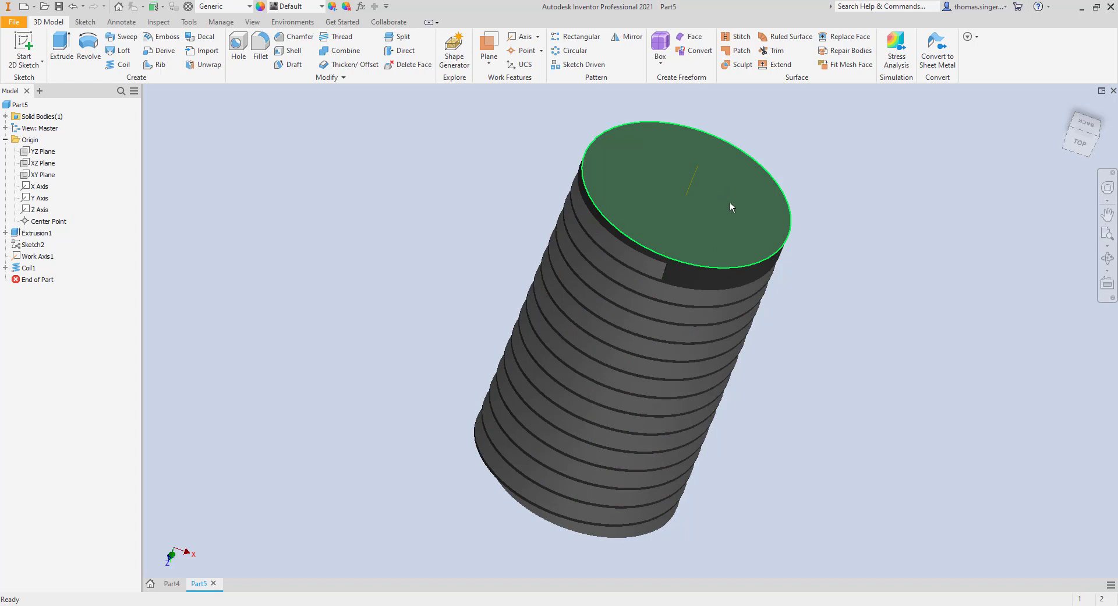
{"action": "left_click", "coordinate": [1065, 109]}
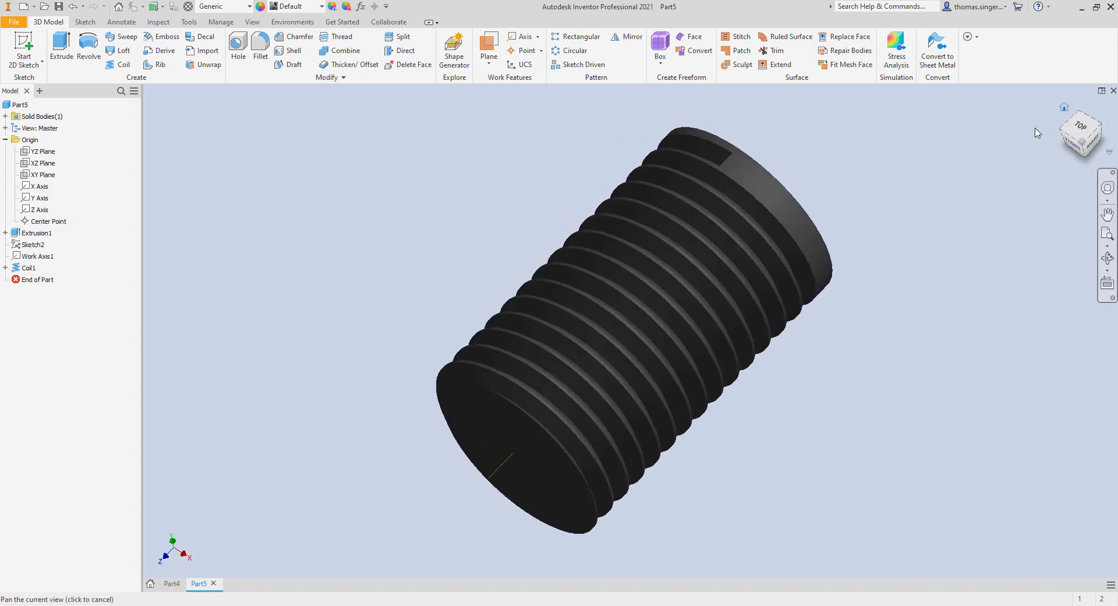
{"action": "left_click", "coordinate": [1082, 136]}
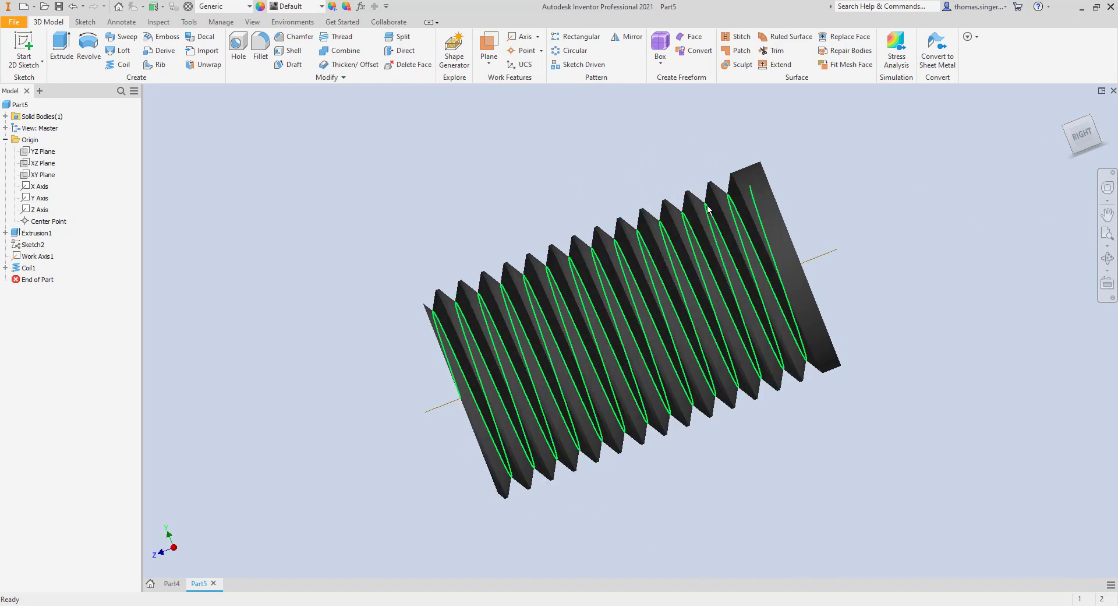
{"action": "scroll", "coordinate": [726, 265], "scroll_direction": "up", "scroll_amount": 5}
{"action": "scroll", "coordinate": [726, 242], "scroll_direction": "down", "scroll_amount": 6}
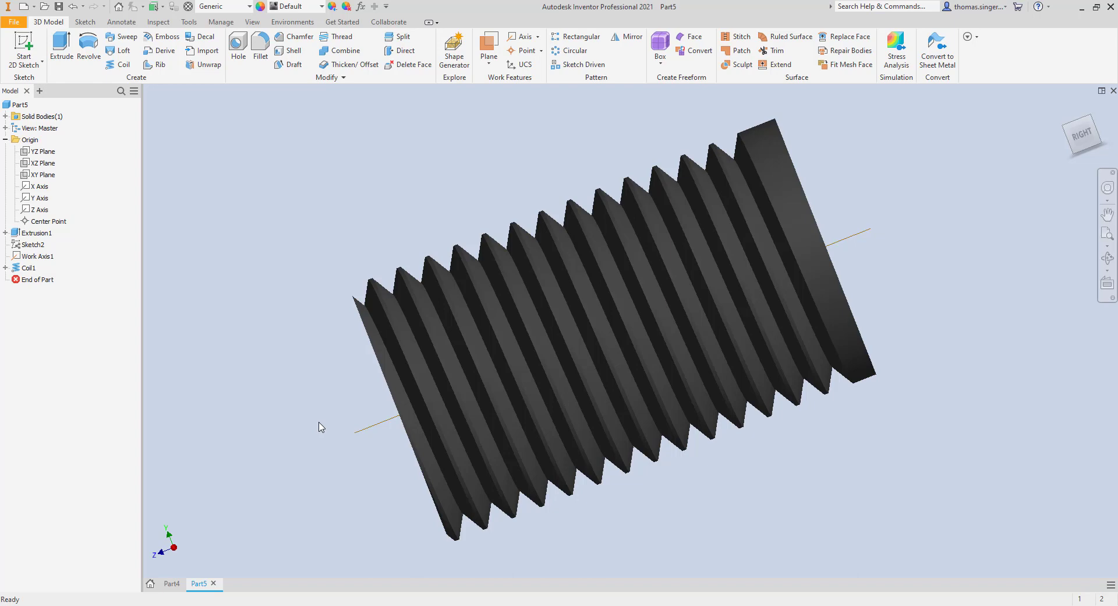
{"action": "middle_click_drag", "start_coordinate": [319, 427], "coordinate": [343, 434], "text": "shift"}
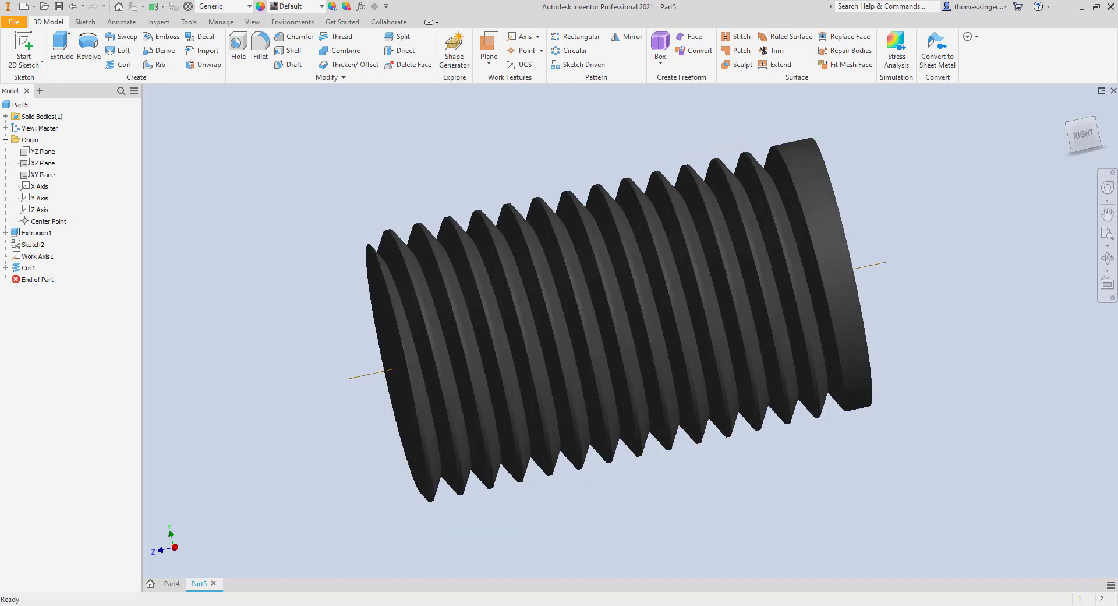